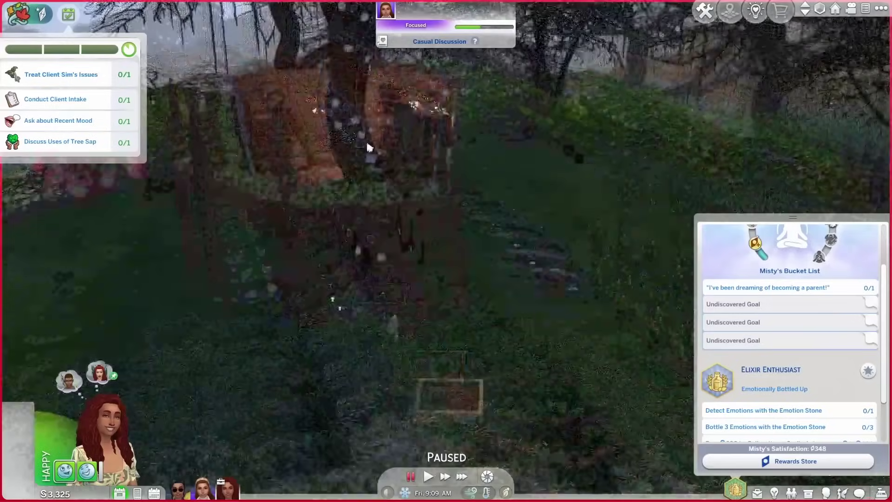
{"action": "left_click_drag", "start_coordinate": [366, 140], "coordinate": [454, 245]}
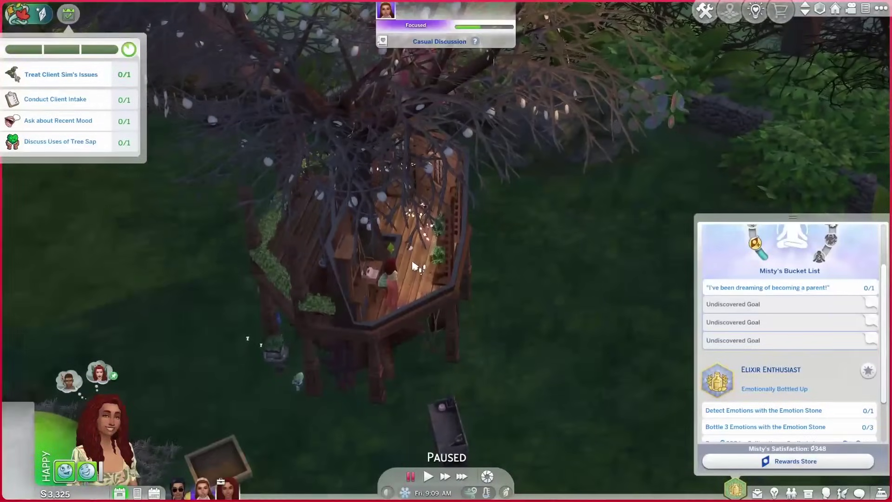
{"action": "left_click", "coordinate": [415, 267]}
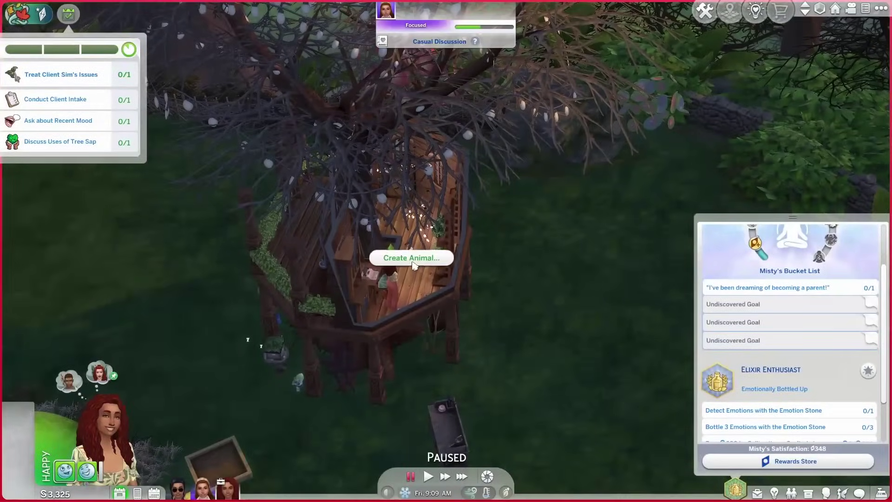
{"action": "key", "text": "s"}
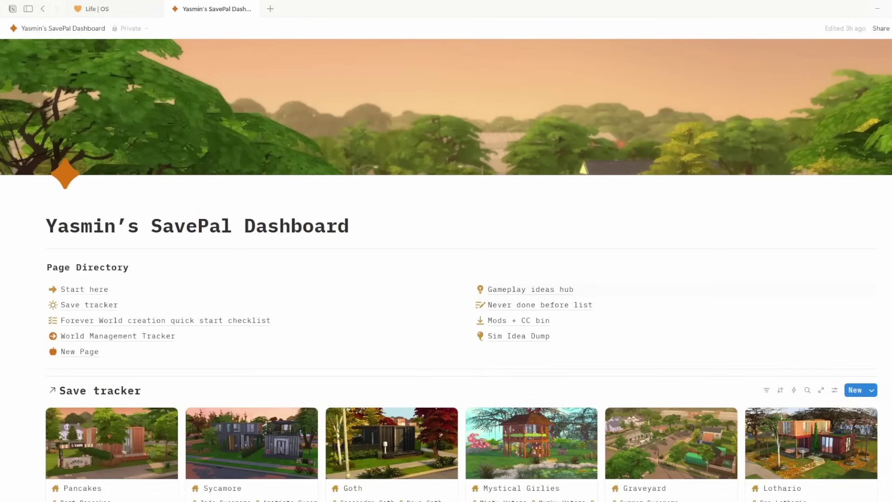
Step: In Notion, open the Sycamore household from the dashboard's Save tracker and read its goals, bio and progress journal
{"action": "left_click_drag", "start_coordinate": [326, 226], "coordinate": [83, 228]}
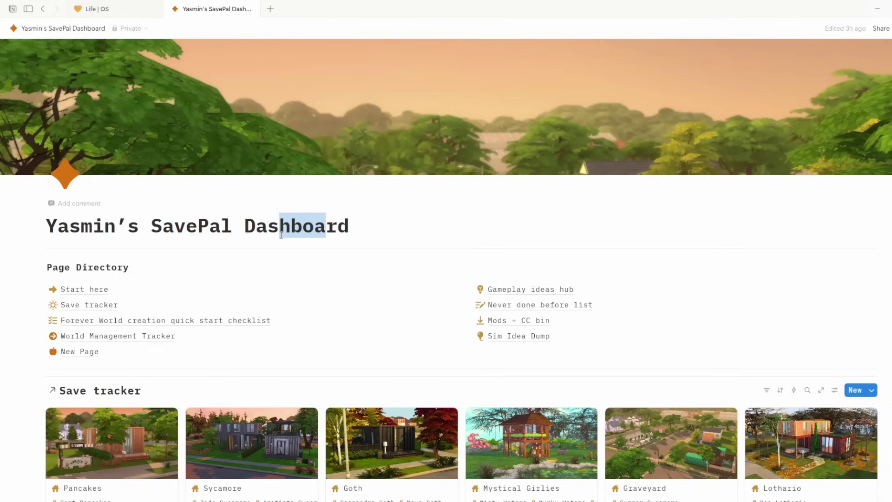
{"action": "scroll", "coordinate": [425, 274], "scroll_direction": "down", "scroll_amount": 2}
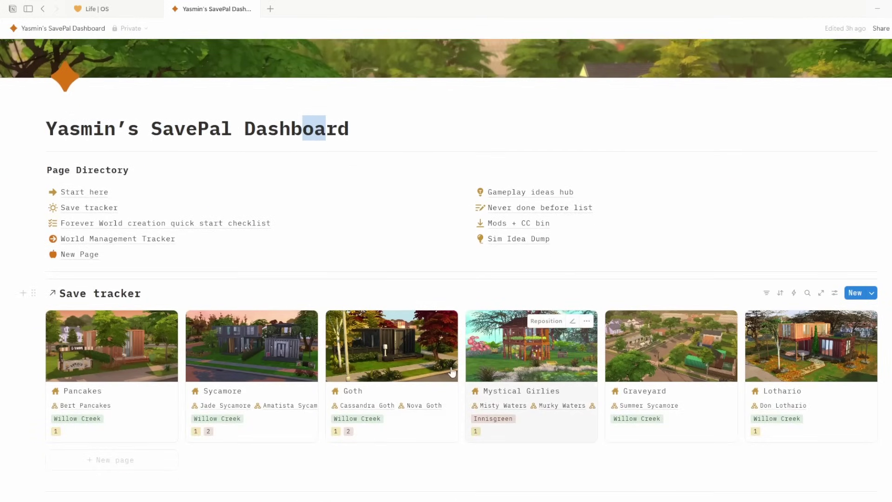
{"action": "left_click", "coordinate": [269, 368]}
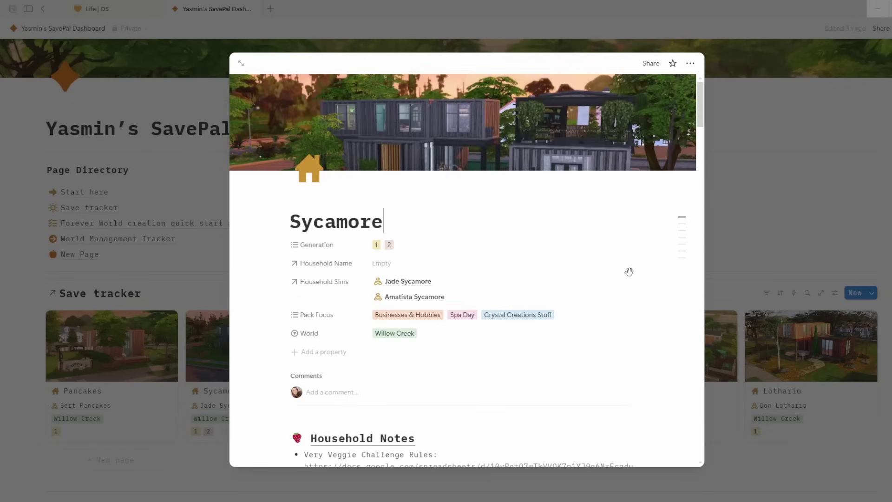
{"action": "scroll", "coordinate": [629, 273], "scroll_direction": "down", "scroll_amount": 15}
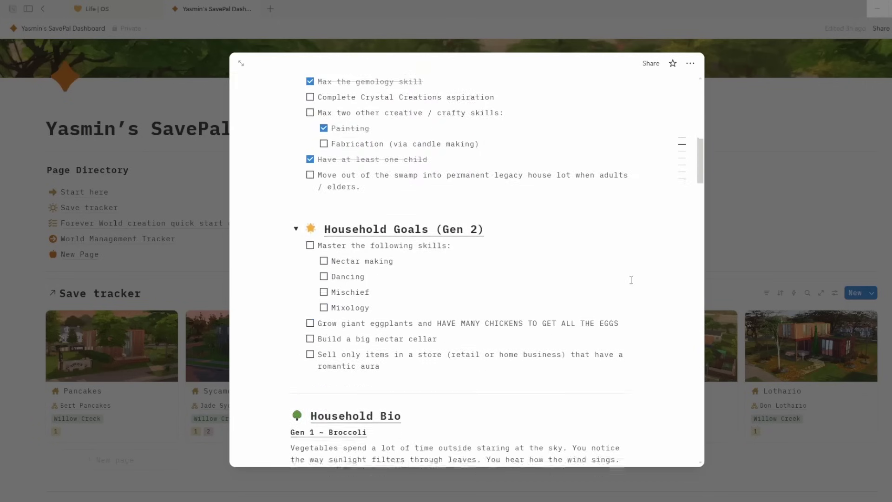
{"action": "scroll", "coordinate": [632, 280], "scroll_direction": "down", "scroll_amount": 10}
{"action": "scroll", "coordinate": [632, 280], "scroll_direction": "up", "scroll_amount": 10}
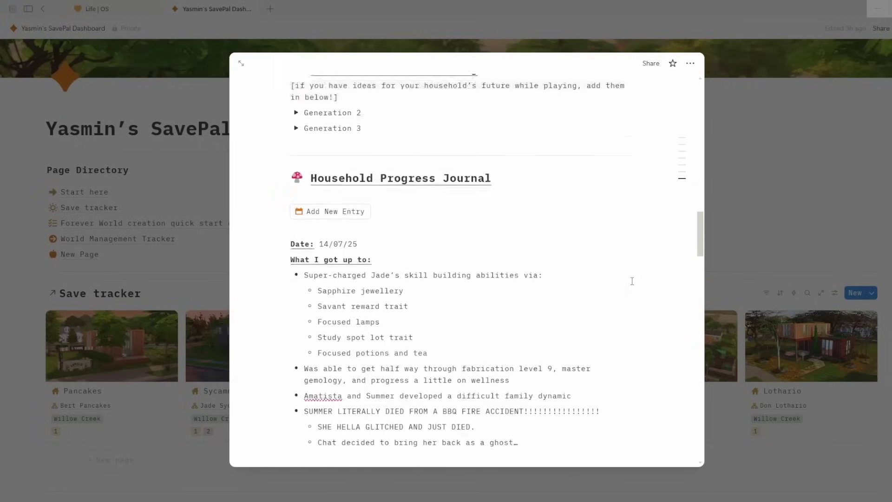
{"action": "scroll", "coordinate": [632, 280], "scroll_direction": "up", "scroll_amount": 15}
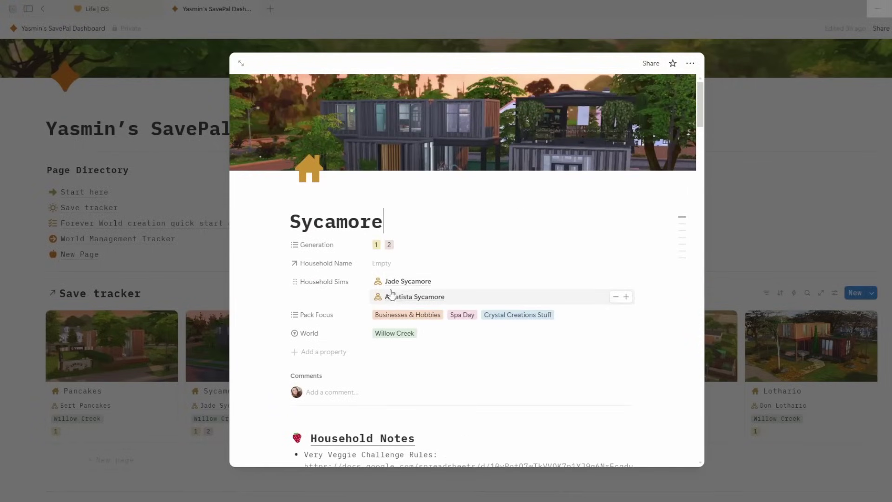
Step: Open the first Sim linked in the Sycamore household and review the page's Sim Designing, Motivations, Side Quests and Notable Relationships sections
{"action": "left_click", "coordinate": [393, 281]}
{"action": "scroll", "coordinate": [595, 263], "scroll_direction": "down", "scroll_amount": 3}
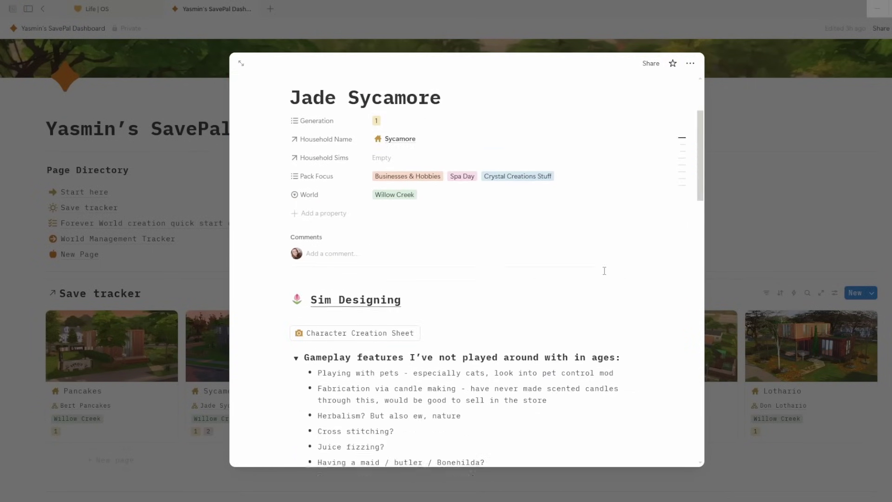
{"action": "scroll", "coordinate": [604, 271], "scroll_direction": "down", "scroll_amount": 20}
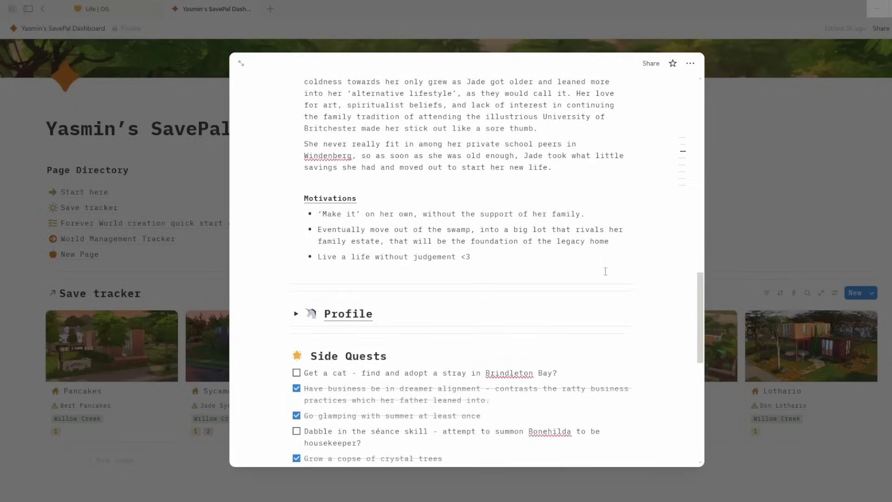
{"action": "scroll", "coordinate": [605, 271], "scroll_direction": "down", "scroll_amount": 7}
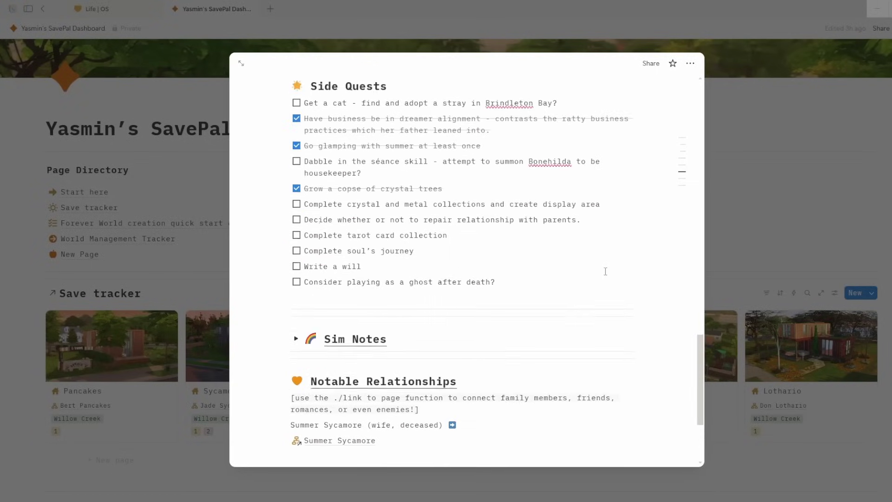
{"action": "scroll", "coordinate": [606, 272], "scroll_direction": "up", "scroll_amount": 20}
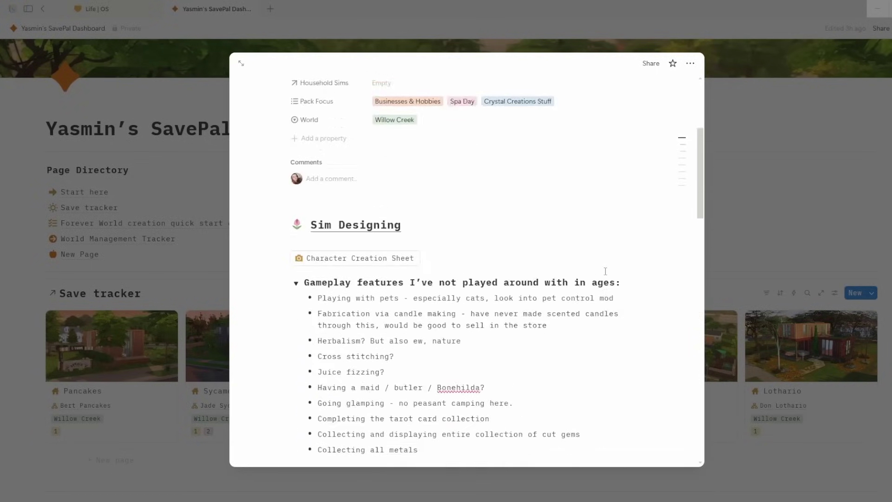
{"action": "left_click", "coordinate": [405, 244]}
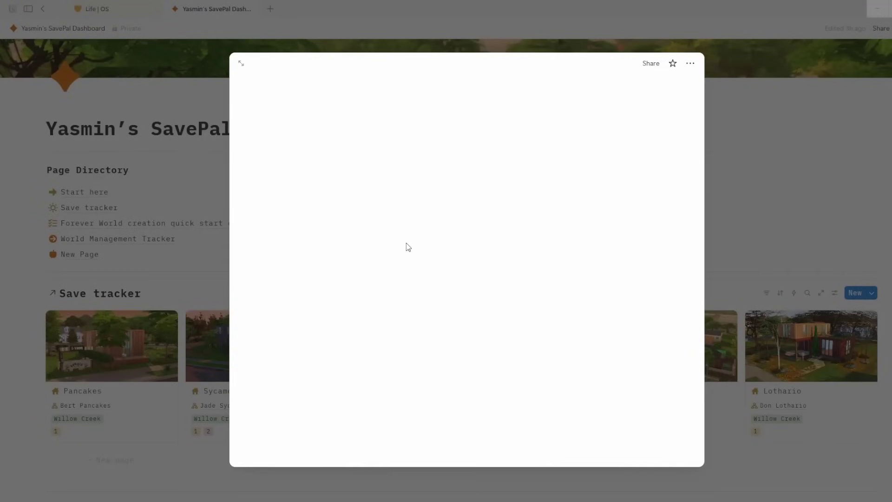
{"action": "left_click", "coordinate": [397, 297]}
{"action": "scroll", "coordinate": [510, 306], "scroll_direction": "down", "scroll_amount": 6}
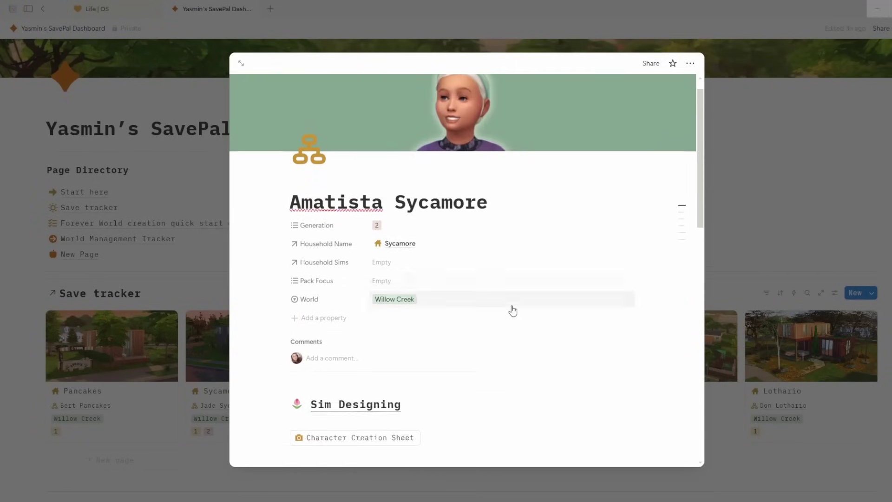
{"action": "scroll", "coordinate": [513, 306], "scroll_direction": "up", "scroll_amount": 5}
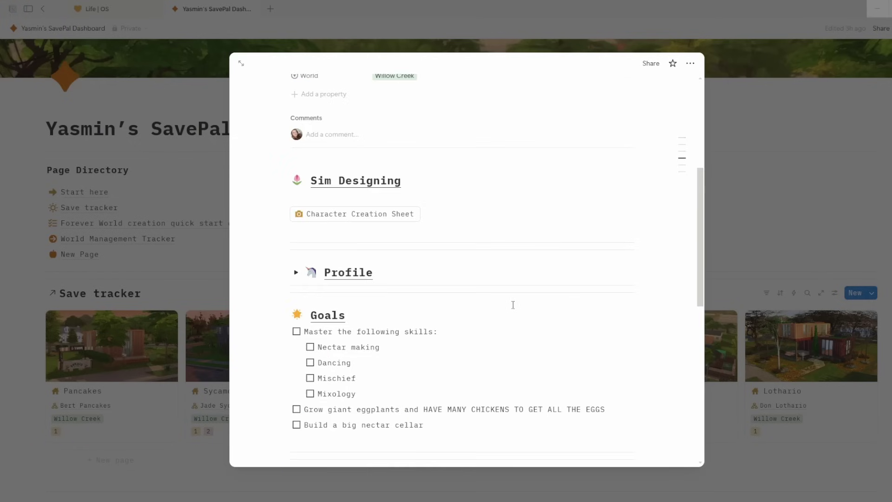
{"action": "left_click", "coordinate": [767, 194]}
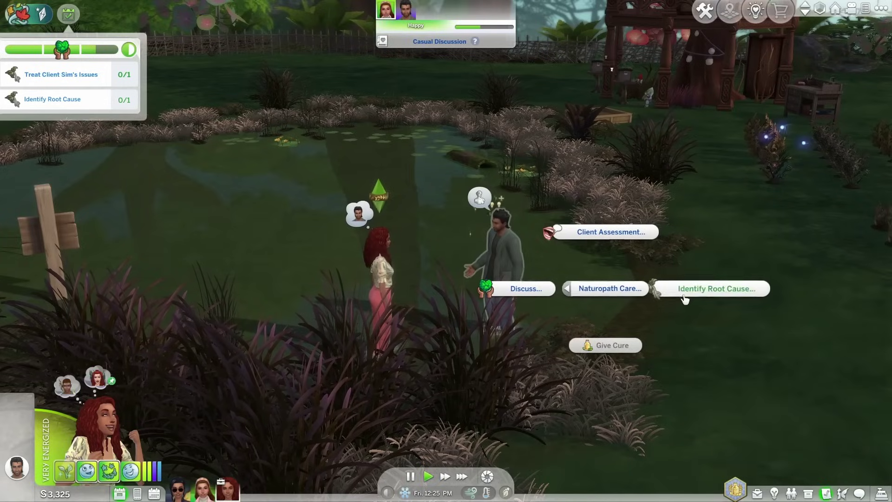
Step: In The Sims 4, have the Sim identify Physical Distress as the root cause of the client's ailment
{"action": "left_click", "coordinate": [711, 289]}
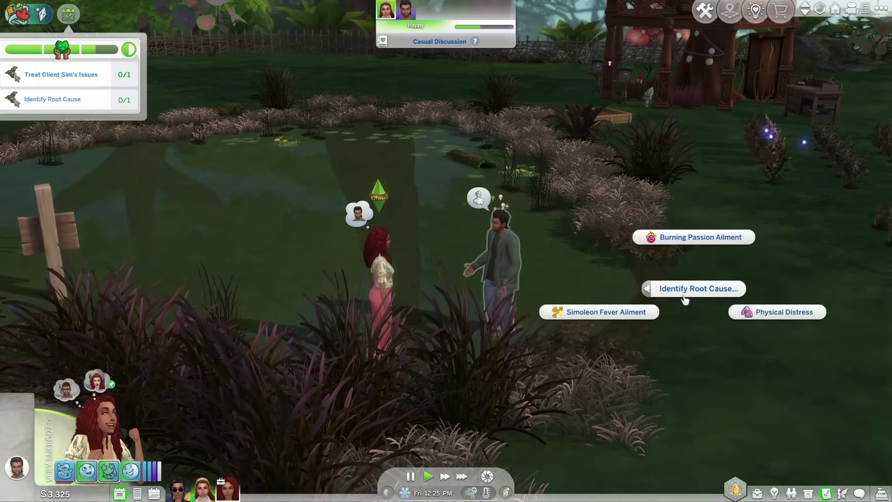
{"action": "left_click", "coordinate": [789, 313]}
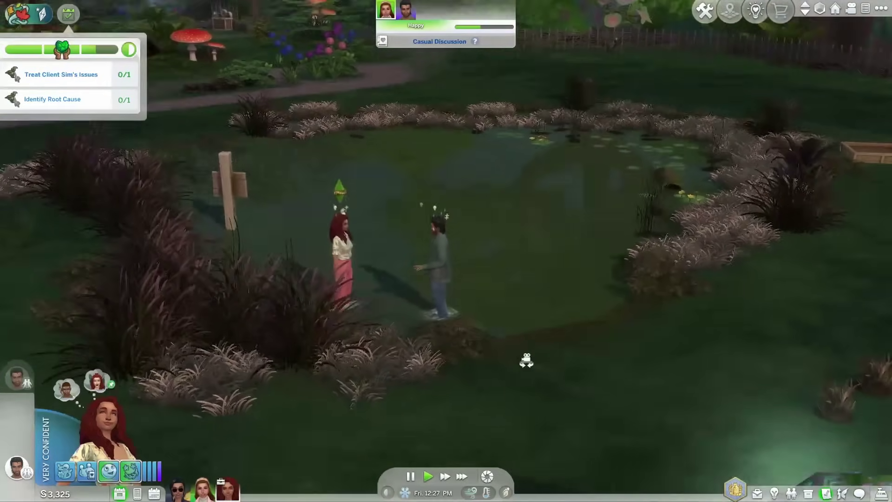
{"action": "left_click_drag", "start_coordinate": [527, 360], "coordinate": [553, 309]}
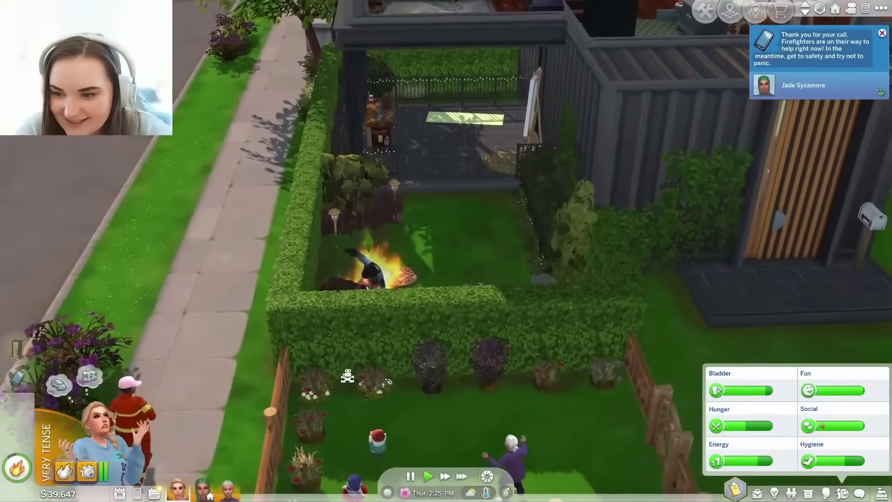
Step: Examine the garden fire, the burning Sims and the firefighters from several angles and distances
{"action": "scroll", "coordinate": [353, 358], "scroll_direction": "down", "scroll_amount": 4}
{"action": "mouse_move", "coordinate": [348, 377]}
{"action": "left_mouse_down"}
{"action": "mouse_move", "coordinate": [353, 359]}
{"action": "mouse_move", "coordinate": [358, 400]}
{"action": "mouse_move", "coordinate": [526, 402]}
{"action": "mouse_move", "coordinate": [495, 353]}
{"action": "left_mouse_up"}
{"action": "scroll", "coordinate": [455, 395], "scroll_direction": "up", "scroll_amount": 3}
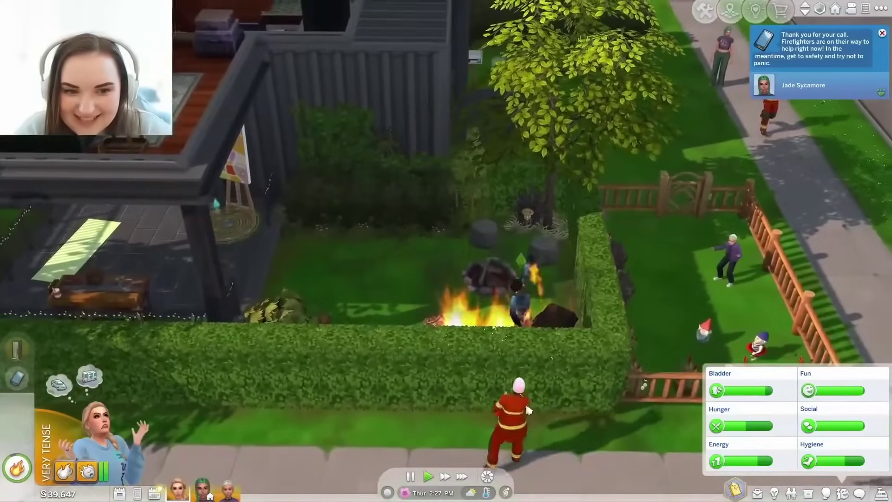
{"action": "scroll", "coordinate": [512, 404], "scroll_direction": "up", "scroll_amount": 3}
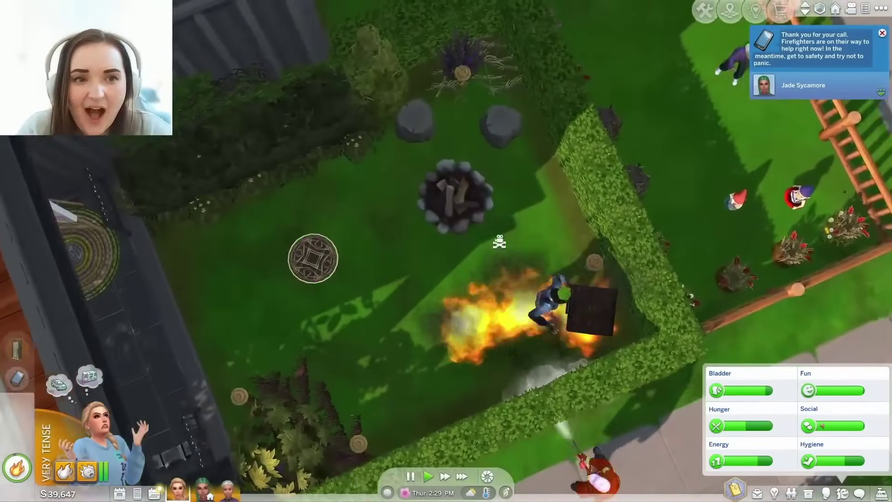
{"action": "left_click_drag", "start_coordinate": [313, 259], "coordinate": [419, 232]}
{"action": "scroll", "coordinate": [419, 232], "scroll_direction": "up", "scroll_amount": 2}
{"action": "left_click_drag", "start_coordinate": [510, 226], "coordinate": [462, 392]}
{"action": "scroll", "coordinate": [477, 301], "scroll_direction": "up", "scroll_amount": 2}
{"action": "mouse_move", "coordinate": [474, 300]}
{"action": "left_mouse_down"}
{"action": "mouse_move", "coordinate": [506, 308]}
{"action": "mouse_move", "coordinate": [471, 314]}
{"action": "left_mouse_up"}
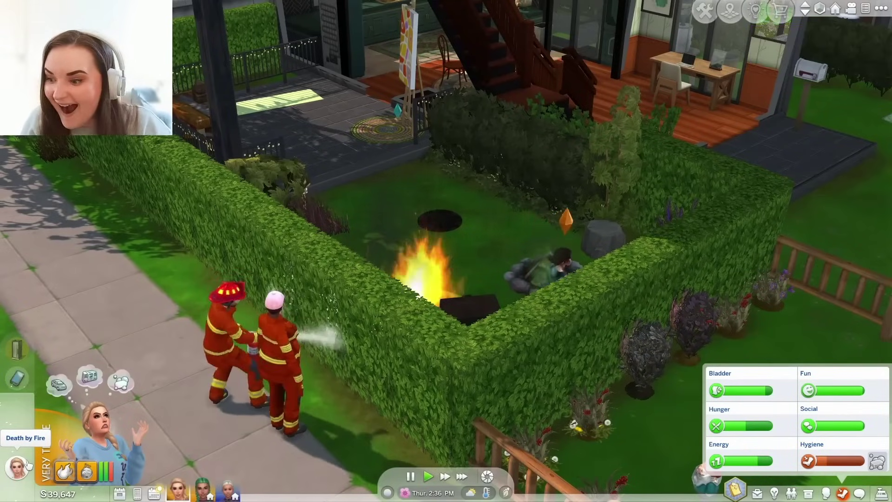
{"action": "left_click_drag", "start_coordinate": [190, 279], "coordinate": [455, 203]}
{"action": "scroll", "coordinate": [455, 203], "scroll_direction": "up", "scroll_amount": 3}
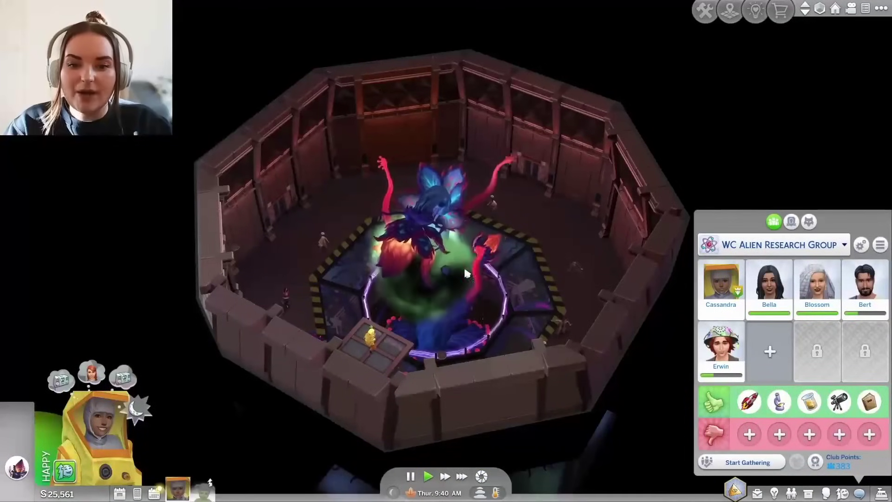
Step: Give the team the Charge! group command against the giant plant and bring up the plant's interactions again
{"action": "left_click", "coordinate": [451, 267]}
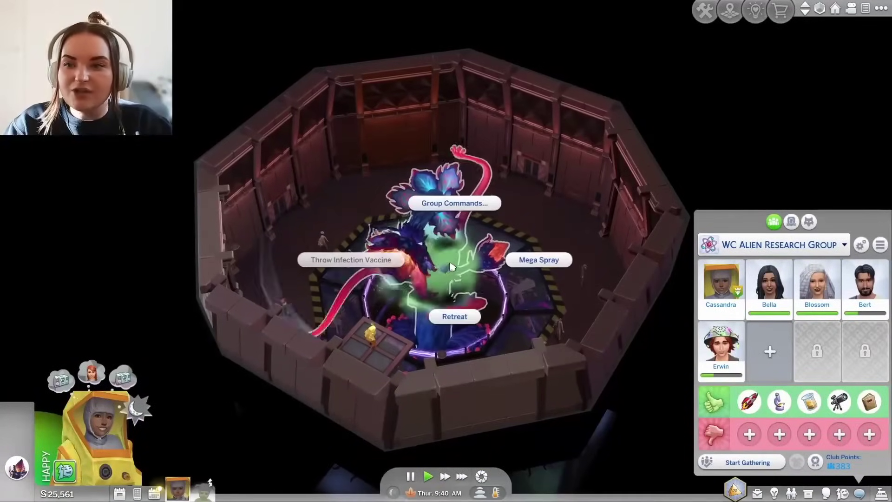
{"action": "left_click", "coordinate": [453, 203]}
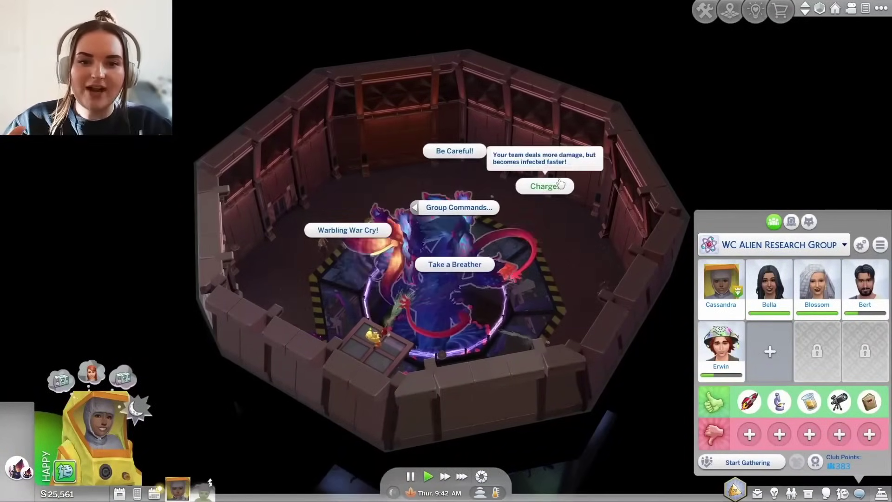
{"action": "left_click", "coordinate": [540, 186]}
{"action": "left_click", "coordinate": [453, 224]}
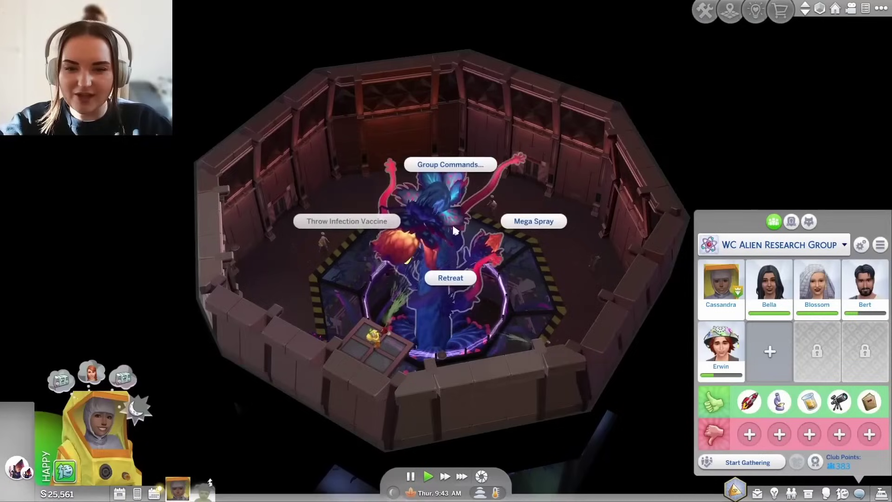
{"action": "left_click", "coordinate": [456, 228]}
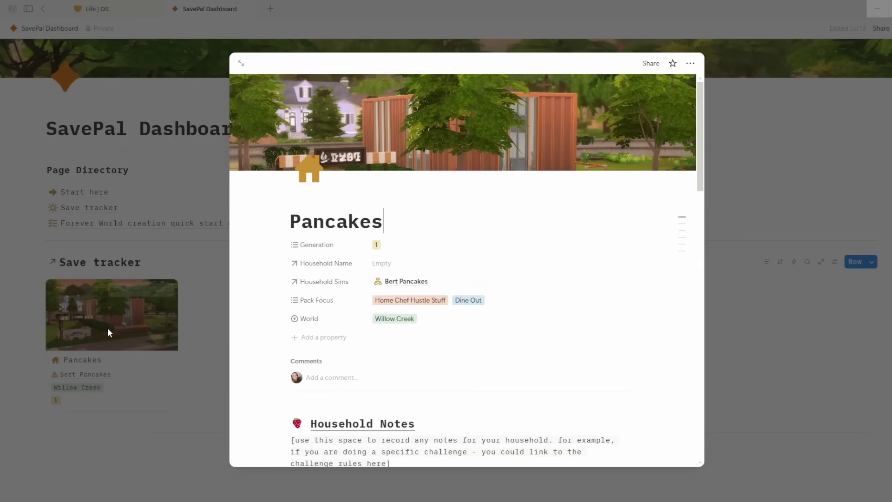
Step: In Notion, read the Pancakes household page's notes, goals, bio and member log, highlighting its latest progress journal entry and next-session goals
{"action": "scroll", "coordinate": [586, 314], "scroll_direction": "down", "scroll_amount": 2}
{"action": "scroll", "coordinate": [587, 314], "scroll_direction": "down", "scroll_amount": 6}
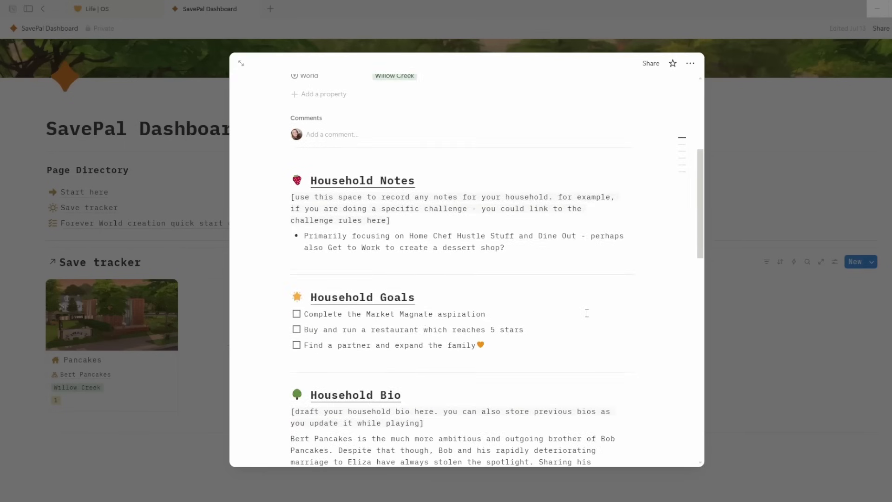
{"action": "scroll", "coordinate": [587, 313], "scroll_direction": "down", "scroll_amount": 6}
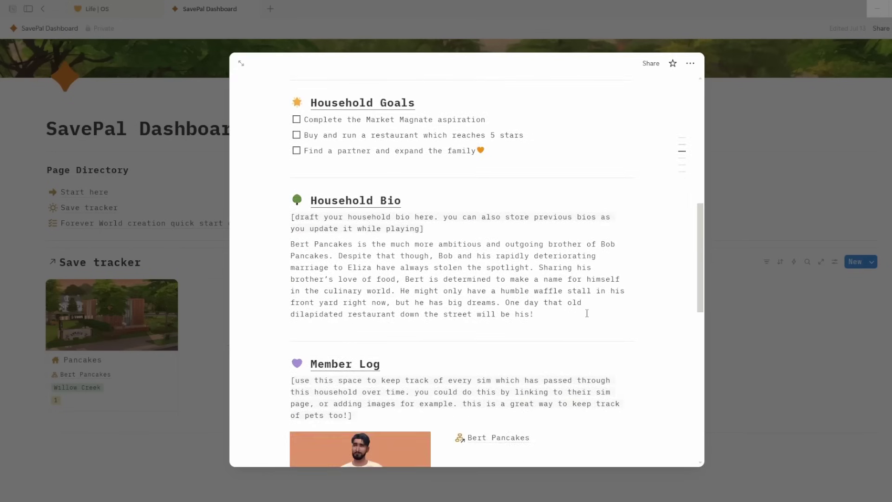
{"action": "scroll", "coordinate": [587, 313], "scroll_direction": "down", "scroll_amount": 6}
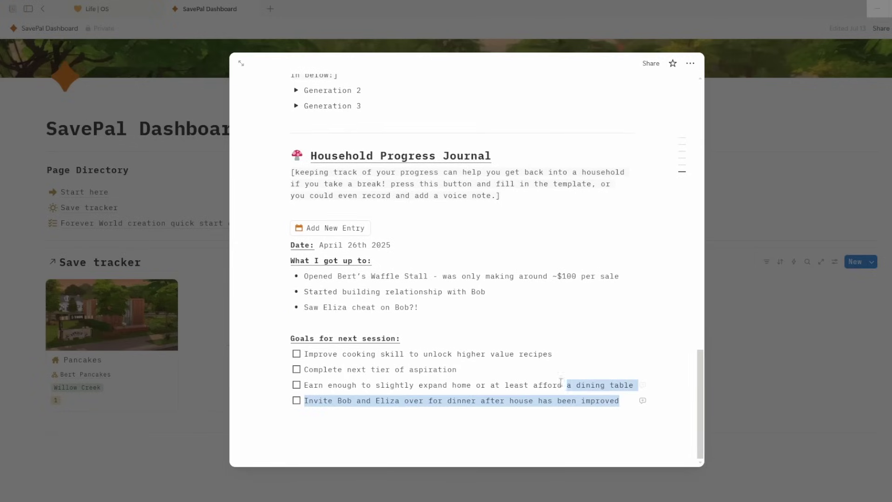
{"action": "left_click_drag", "start_coordinate": [322, 271], "coordinate": [402, 351]}
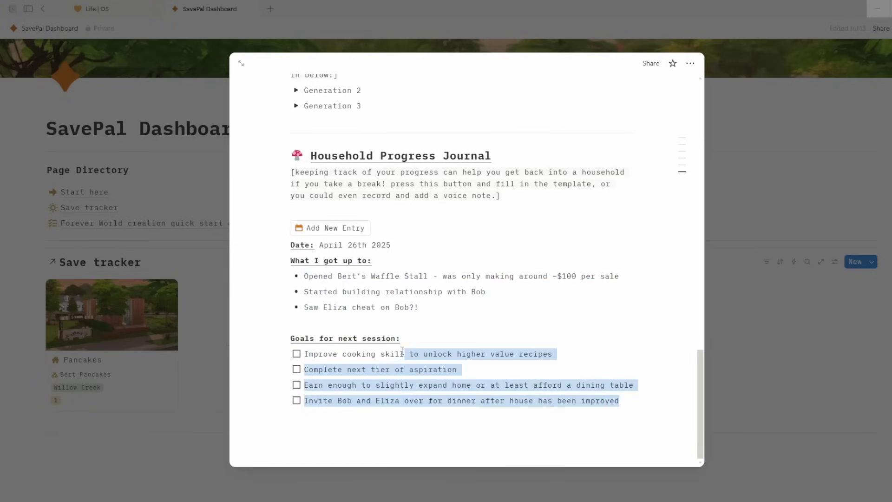
{"action": "left_click_drag", "start_coordinate": [375, 292], "coordinate": [270, 238]}
{"action": "left_click_drag", "start_coordinate": [372, 304], "coordinate": [614, 412]}
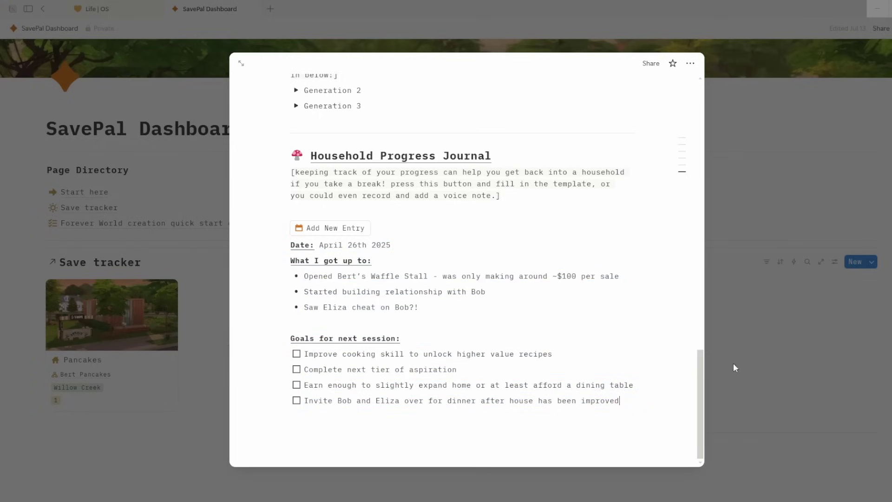
{"action": "scroll", "coordinate": [630, 347], "scroll_direction": "up", "scroll_amount": 15}
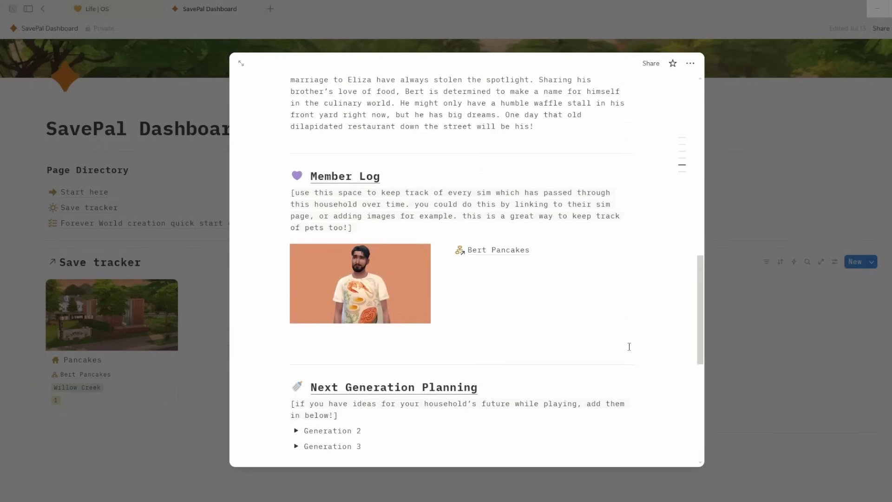
{"action": "scroll", "coordinate": [629, 347], "scroll_direction": "up", "scroll_amount": 8}
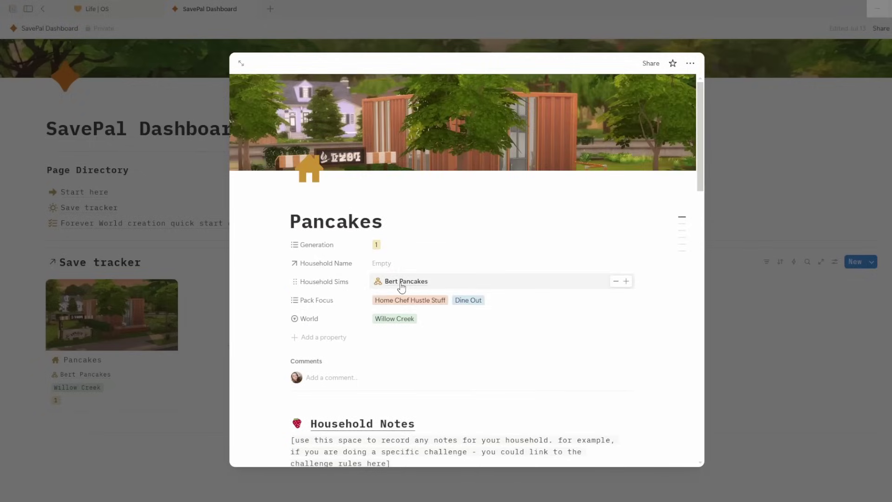
Step: Open the page of the Sim in the Pancakes household and expand the Step 1 and Step 2 sections under Sim Designing
{"action": "left_click", "coordinate": [402, 285]}
{"action": "scroll", "coordinate": [598, 307], "scroll_direction": "down", "scroll_amount": 3}
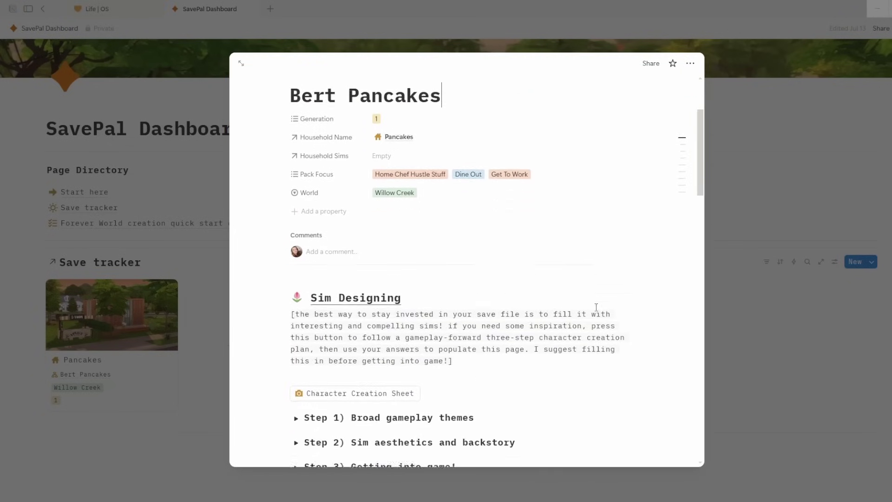
{"action": "scroll", "coordinate": [597, 307], "scroll_direction": "down", "scroll_amount": 5}
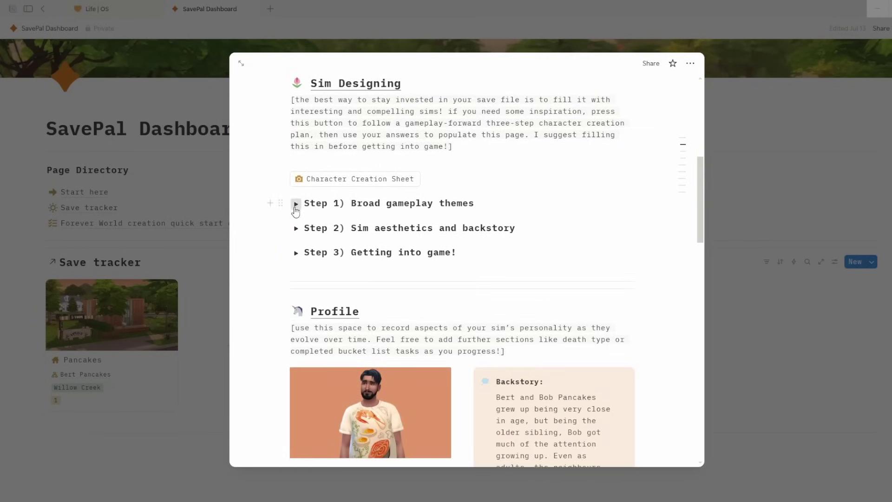
{"action": "left_click", "coordinate": [296, 203]}
{"action": "scroll", "coordinate": [314, 312], "scroll_direction": "down", "scroll_amount": 3}
{"action": "left_click", "coordinate": [296, 299]}
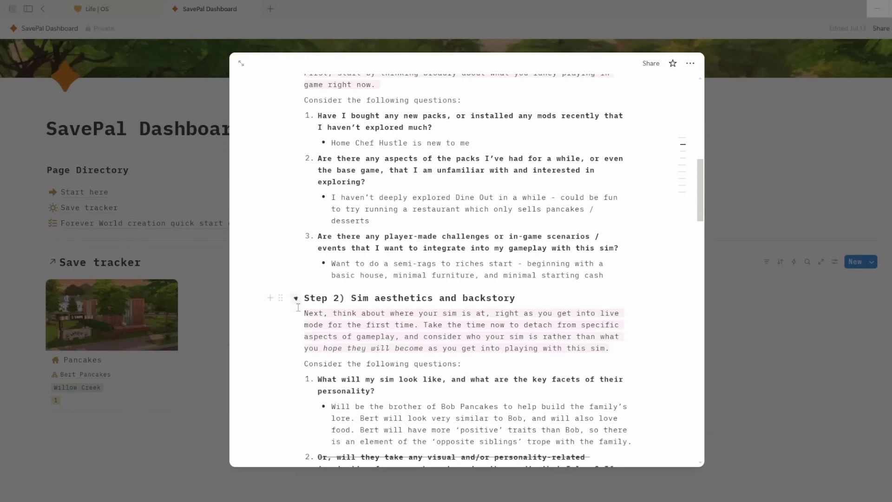
Step: Read the Sim's aesthetics, backstory and motivation answers, and expand and read the Step 3) Getting into game! section
{"action": "scroll", "coordinate": [329, 336], "scroll_direction": "down", "scroll_amount": 6}
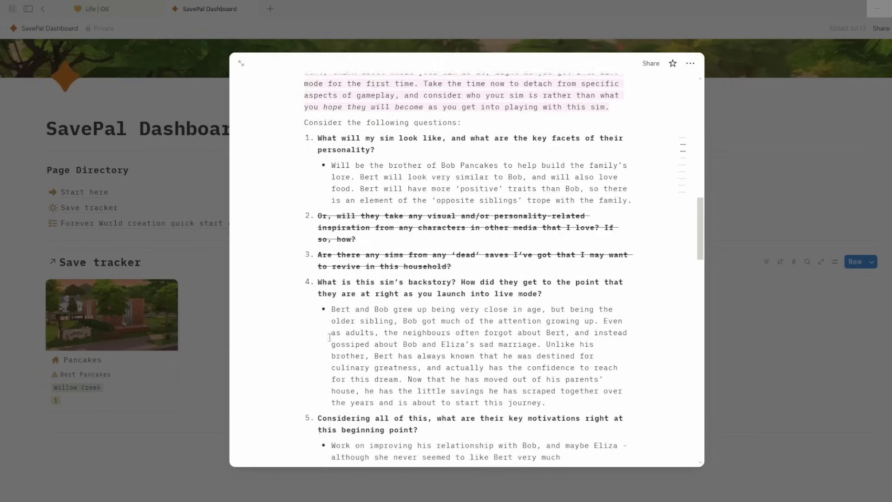
{"action": "scroll", "coordinate": [328, 346], "scroll_direction": "down", "scroll_amount": 3}
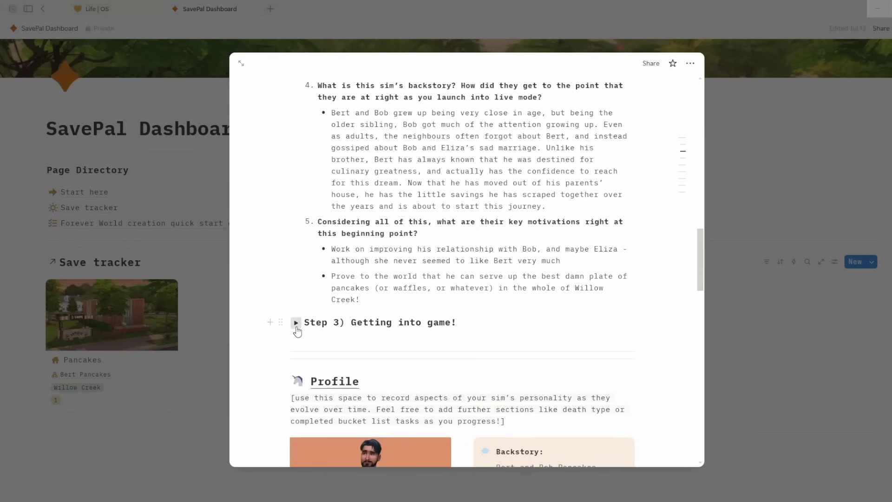
{"action": "left_click", "coordinate": [296, 322]}
{"action": "scroll", "coordinate": [430, 324], "scroll_direction": "down", "scroll_amount": 5}
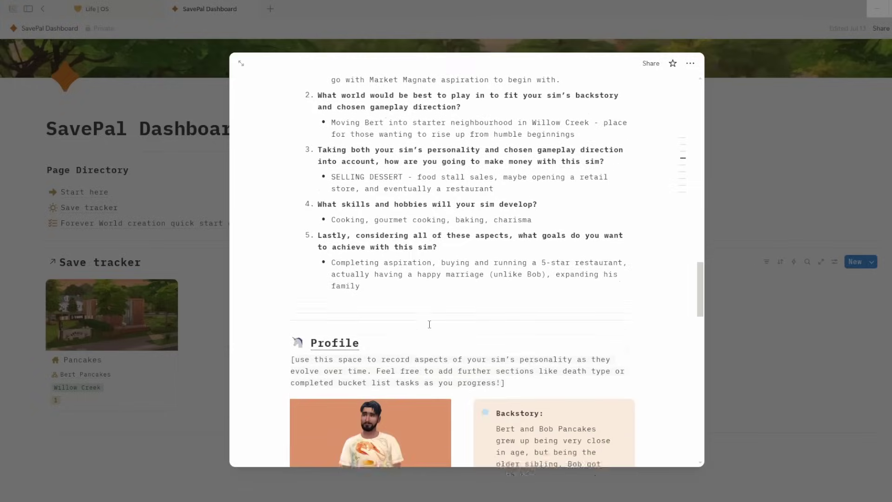
{"action": "scroll", "coordinate": [429, 325], "scroll_direction": "down", "scroll_amount": 2}
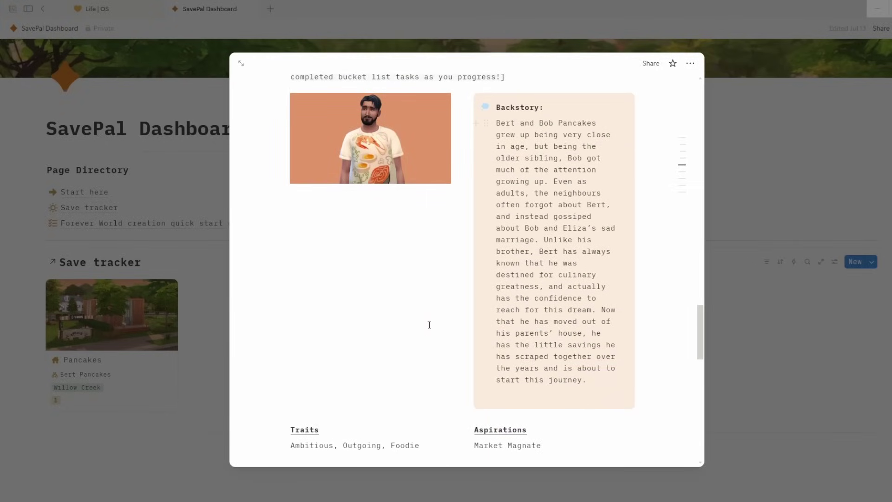
{"action": "scroll", "coordinate": [430, 324], "scroll_direction": "down", "scroll_amount": 5}
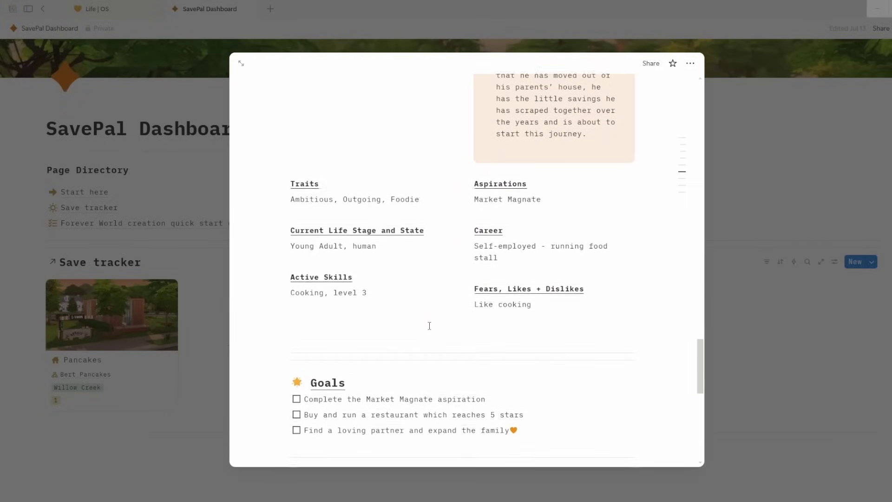
{"action": "scroll", "coordinate": [429, 326], "scroll_direction": "down", "scroll_amount": 2}
{"action": "scroll", "coordinate": [429, 325], "scroll_direction": "down", "scroll_amount": 4}
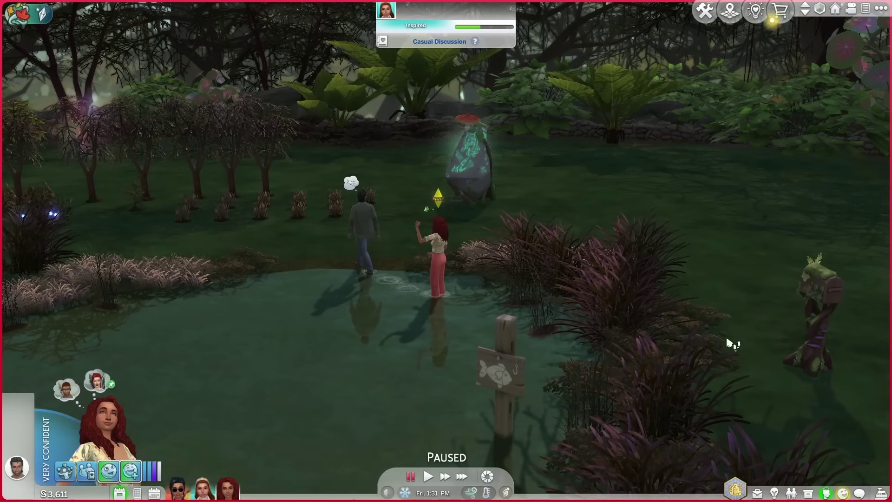
Step: Switch to The Sims 4 and review the Sim's aspiration goals and her Apothecary Apprentice career requirements
{"action": "left_click", "coordinate": [735, 489]}
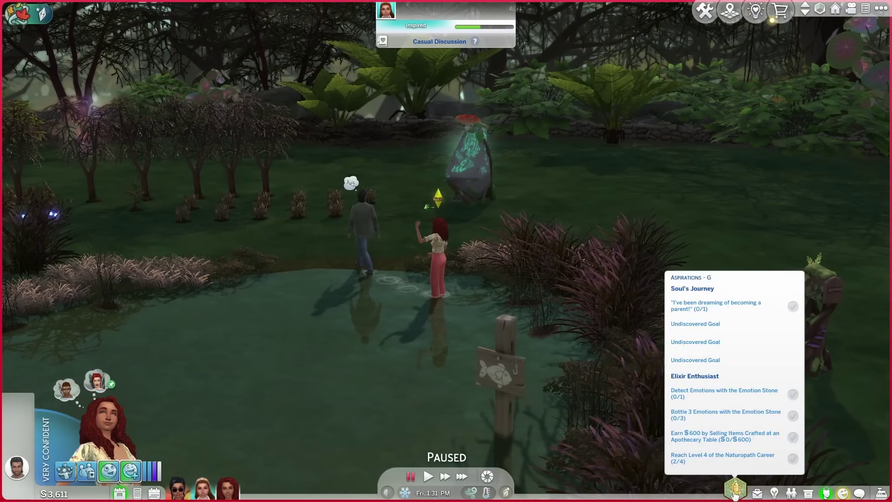
{"action": "left_click", "coordinate": [757, 494]}
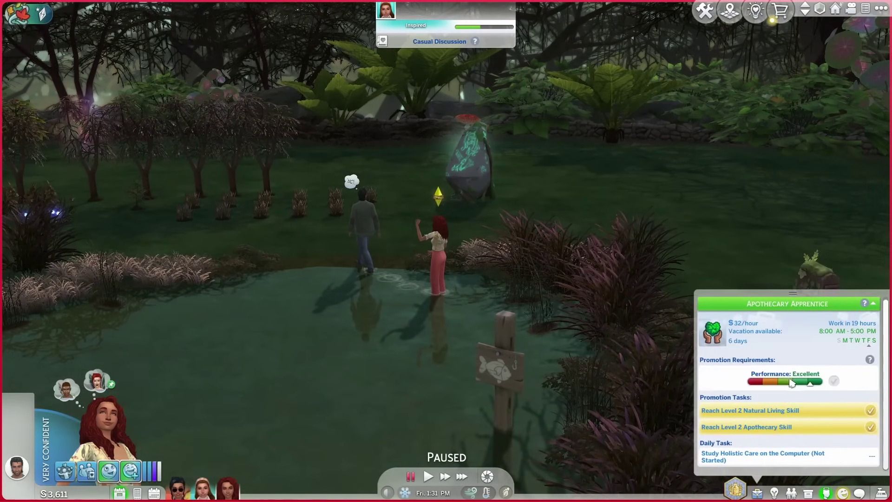
{"action": "scroll", "coordinate": [538, 292], "scroll_direction": "down", "scroll_amount": 5}
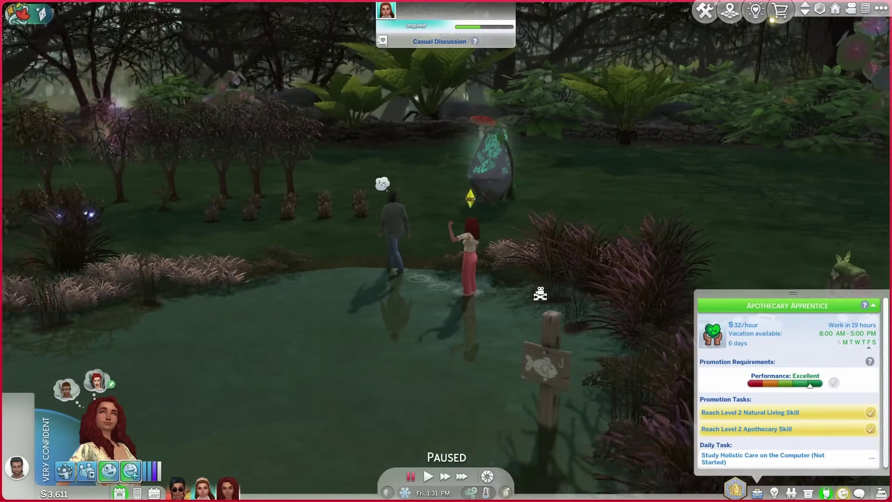
Step: Have the Sim study holistic care on the tree house computer for her daily career task, with the game running at normal speed
{"action": "left_click_drag", "start_coordinate": [460, 336], "coordinate": [464, 359]}
{"action": "left_click_drag", "start_coordinate": [538, 370], "coordinate": [500, 370]}
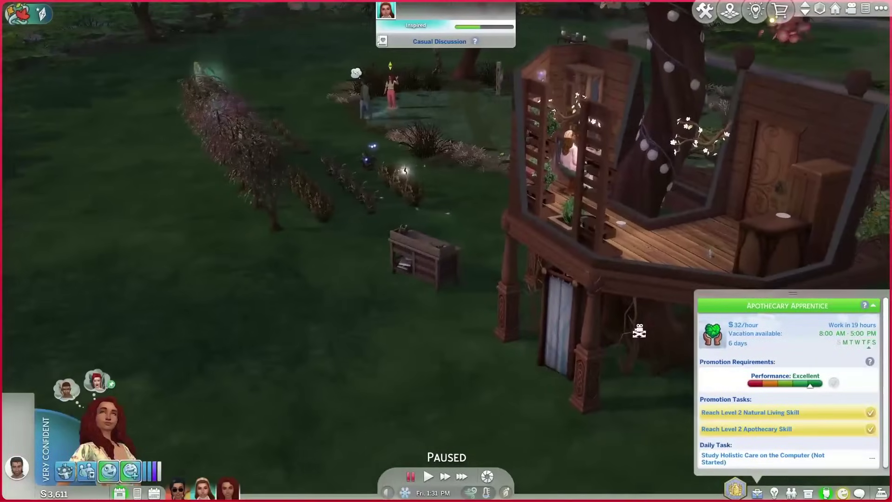
{"action": "left_click_drag", "start_coordinate": [637, 333], "coordinate": [654, 306]}
{"action": "scroll", "coordinate": [652, 305], "scroll_direction": "up", "scroll_amount": 5}
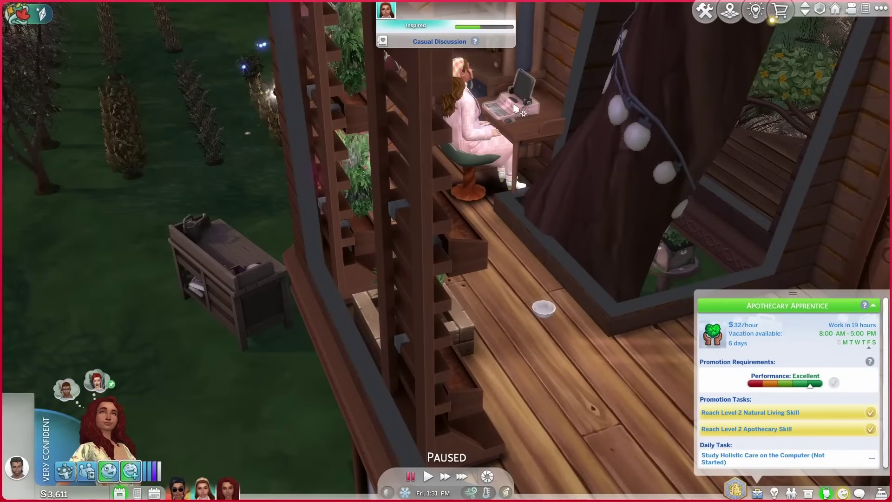
{"action": "left_click", "coordinate": [511, 108]}
{"action": "left_click", "coordinate": [401, 102]}
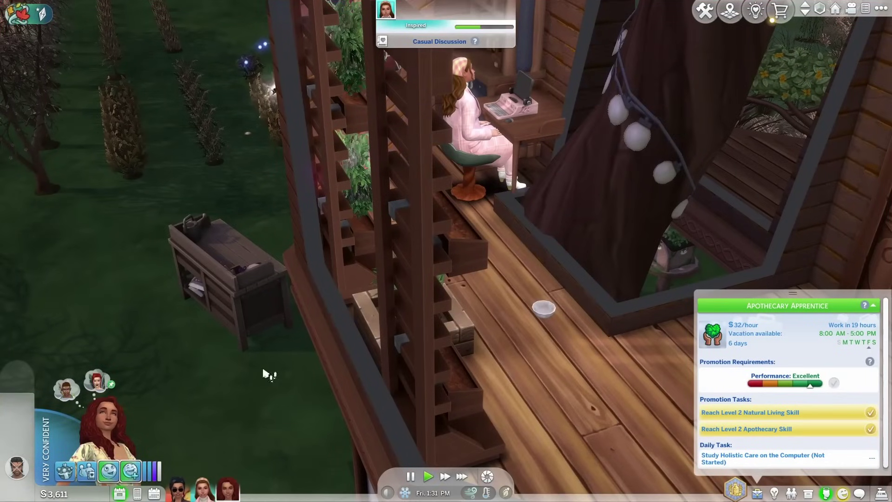
{"action": "left_click", "coordinate": [202, 488]}
{"action": "key", "text": "1"}
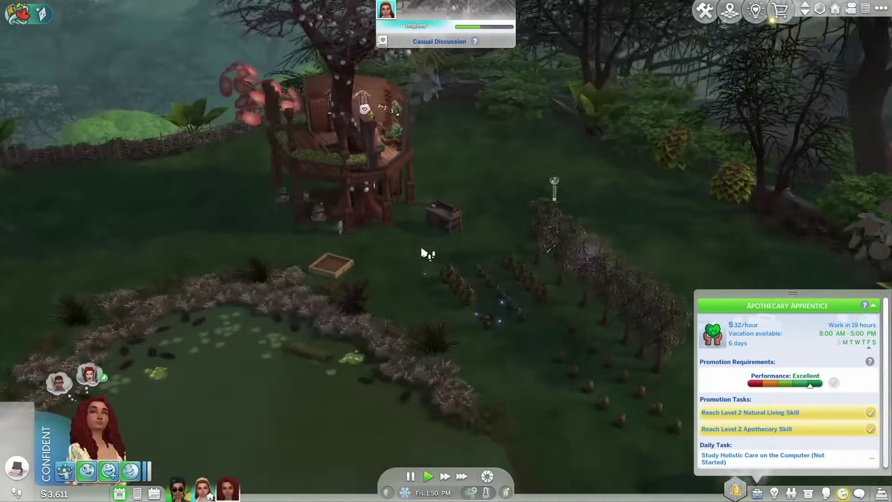
Step: Examine the tree house, garden, pond and surrounding parkland from several angles and distances
{"action": "scroll", "coordinate": [422, 250], "scroll_direction": "down", "scroll_amount": 4}
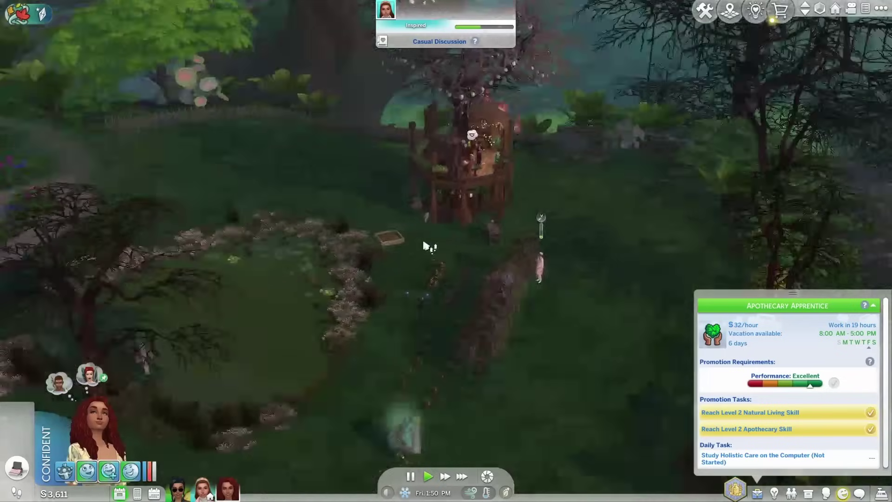
{"action": "left_click_drag", "start_coordinate": [422, 243], "coordinate": [294, 305]}
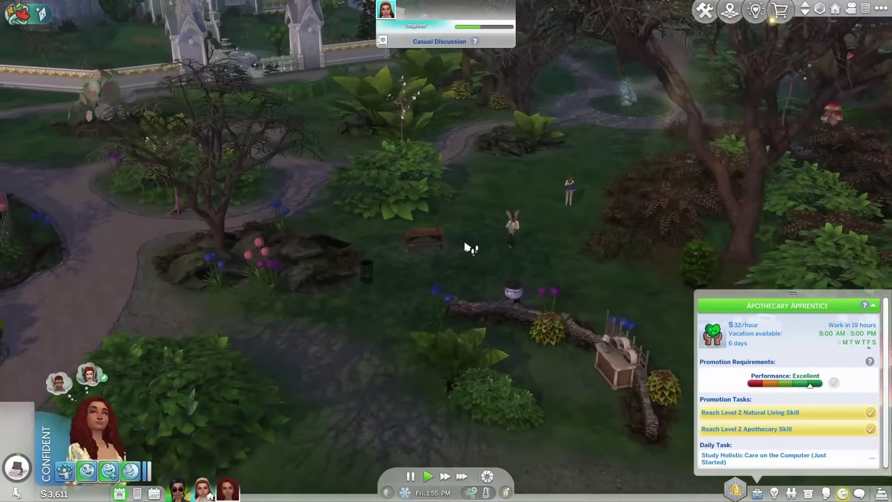
{"action": "key", "text": "comma"}
{"action": "scroll", "coordinate": [294, 306], "scroll_direction": "down", "scroll_amount": 6}
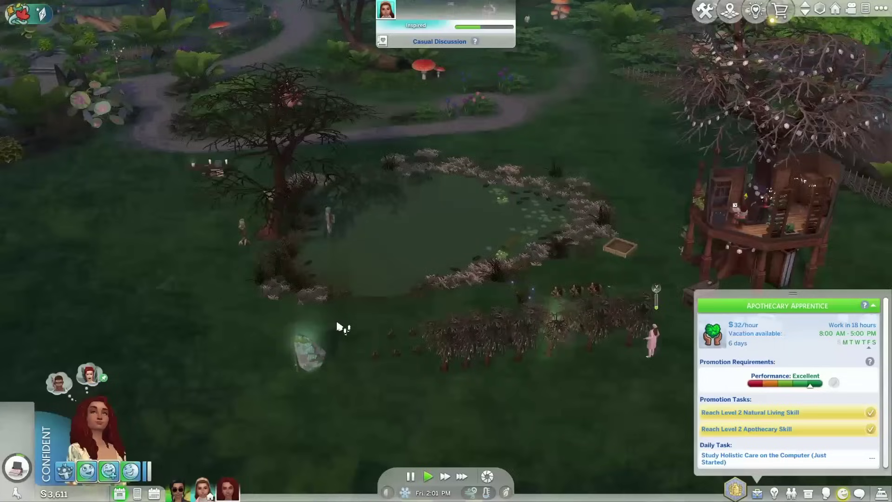
{"action": "left_click_drag", "start_coordinate": [395, 367], "coordinate": [512, 348]}
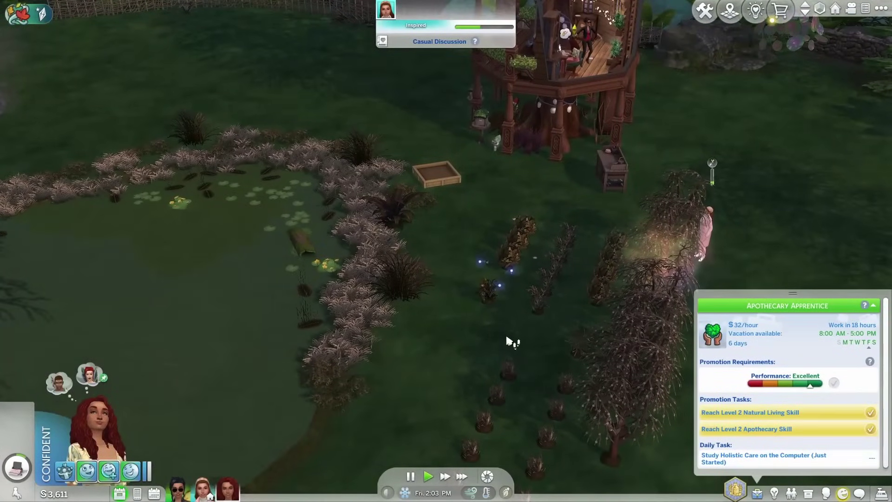
{"action": "scroll", "coordinate": [482, 305], "scroll_direction": "down", "scroll_amount": 2}
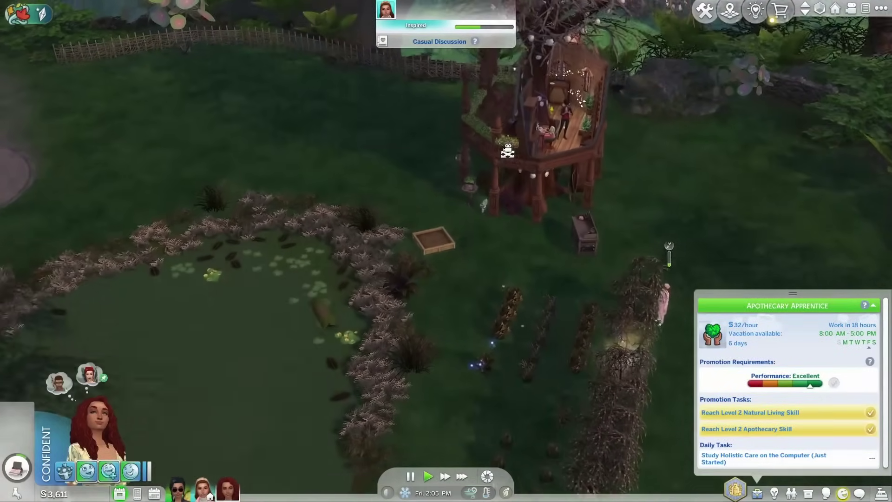
{"action": "left_click_drag", "start_coordinate": [508, 151], "coordinate": [359, 312]}
{"action": "scroll", "coordinate": [375, 281], "scroll_direction": "up", "scroll_amount": 5}
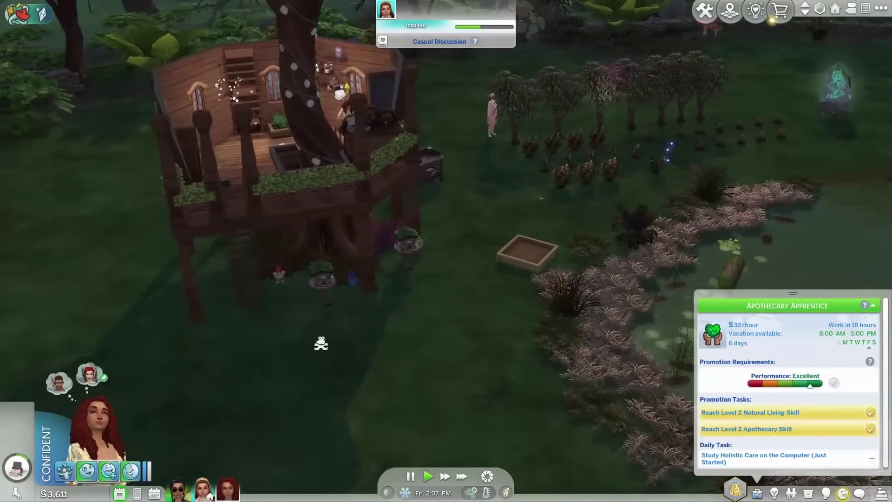
Step: Bring up the interactions of the apothecary table in the tree house and choose Craft
{"action": "left_click_drag", "start_coordinate": [399, 285], "coordinate": [430, 308]}
{"action": "scroll", "coordinate": [475, 309], "scroll_direction": "up", "scroll_amount": 5}
{"action": "scroll", "coordinate": [386, 280], "scroll_direction": "down", "scroll_amount": 3}
{"action": "scroll", "coordinate": [430, 307], "scroll_direction": "up", "scroll_amount": 3}
{"action": "left_click", "coordinate": [400, 198]}
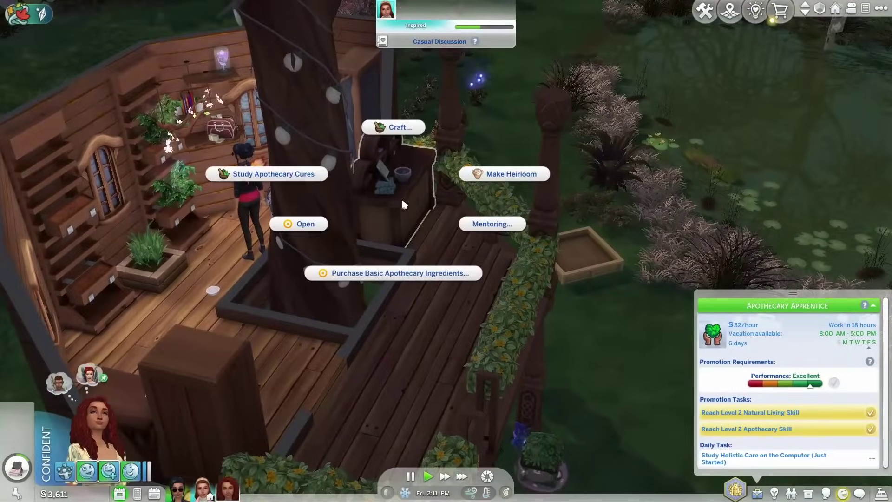
{"action": "left_click", "coordinate": [362, 121]}
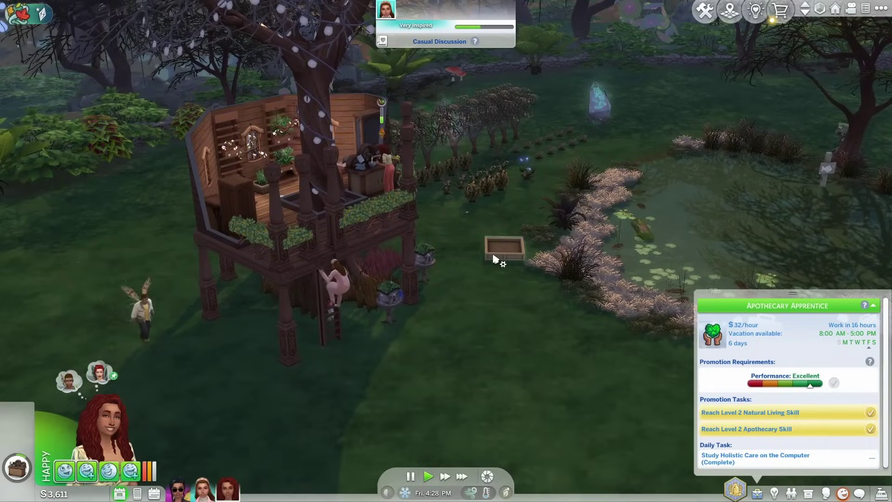
Step: Watch the Sim craft at the apothecary table, viewing the tree house from several angles and distances
{"action": "left_click_drag", "start_coordinate": [463, 289], "coordinate": [463, 290]}
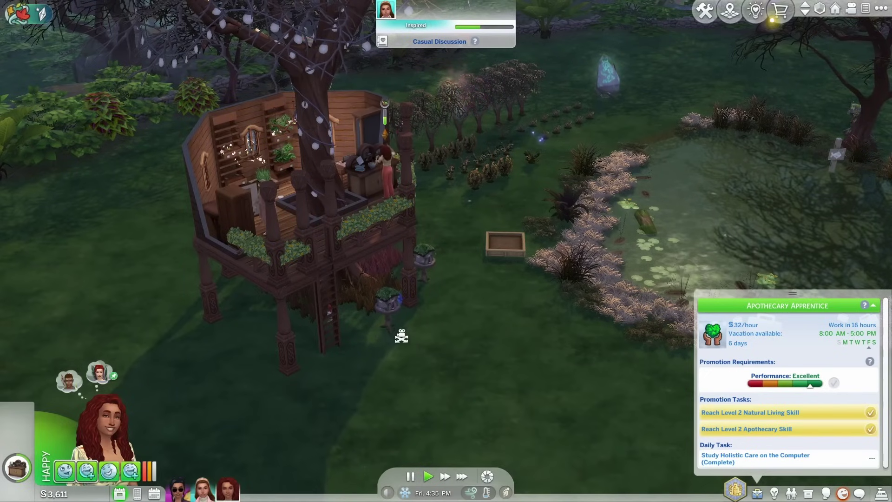
{"action": "left_click_drag", "start_coordinate": [402, 336], "coordinate": [433, 336]}
{"action": "scroll", "coordinate": [432, 337], "scroll_direction": "down", "scroll_amount": 2}
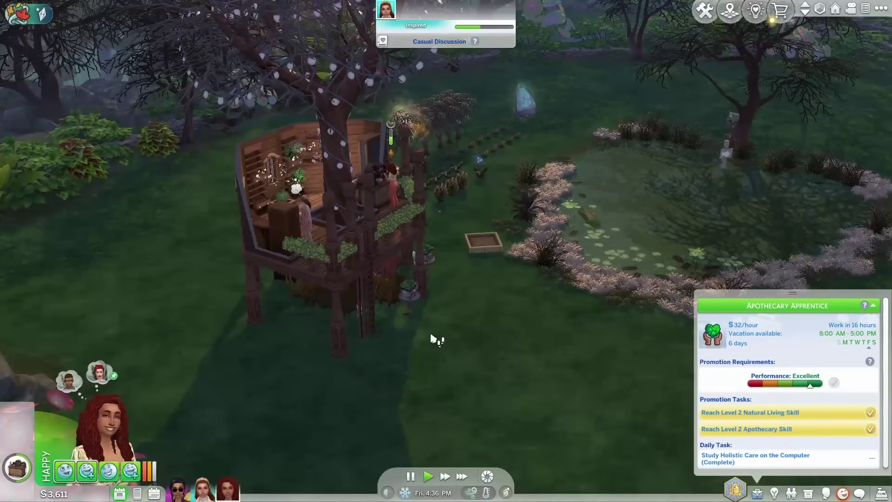
{"action": "scroll", "coordinate": [434, 338], "scroll_direction": "up", "scroll_amount": 4}
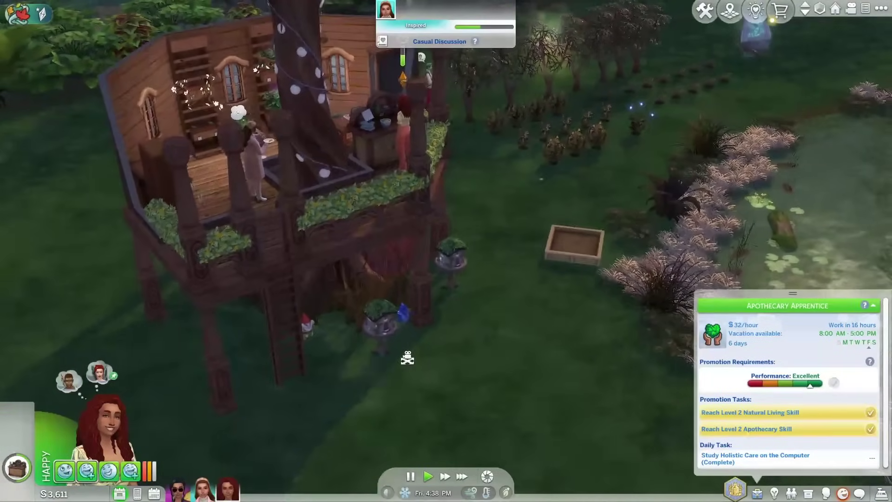
{"action": "left_click_drag", "start_coordinate": [407, 357], "coordinate": [382, 346]}
{"action": "scroll", "coordinate": [402, 372], "scroll_direction": "down", "scroll_amount": 2}
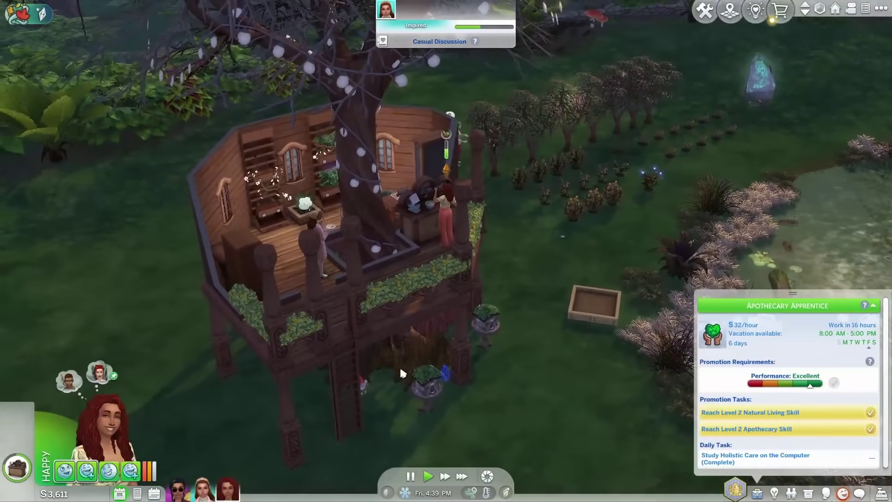
{"action": "scroll", "coordinate": [395, 391], "scroll_direction": "down", "scroll_amount": 4}
{"action": "left_click_drag", "start_coordinate": [405, 399], "coordinate": [424, 339]}
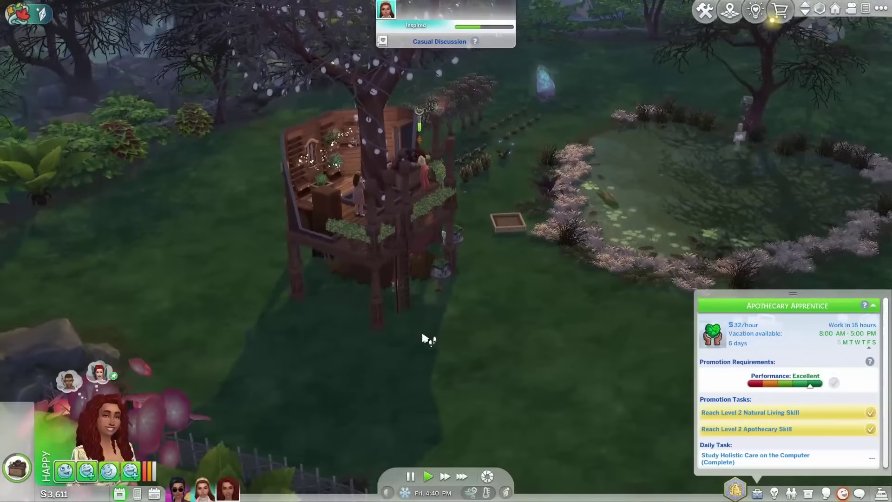
{"action": "scroll", "coordinate": [426, 319], "scroll_direction": "up", "scroll_amount": 4}
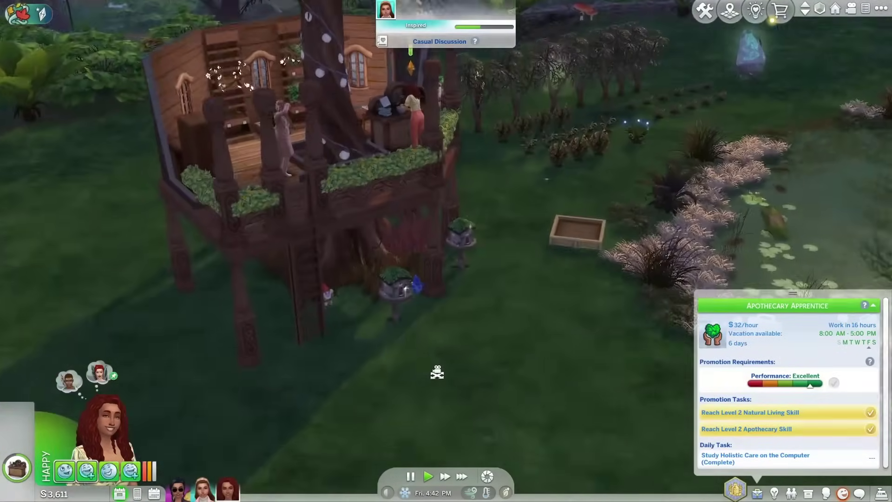
{"action": "scroll", "coordinate": [437, 372], "scroll_direction": "down", "scroll_amount": 5}
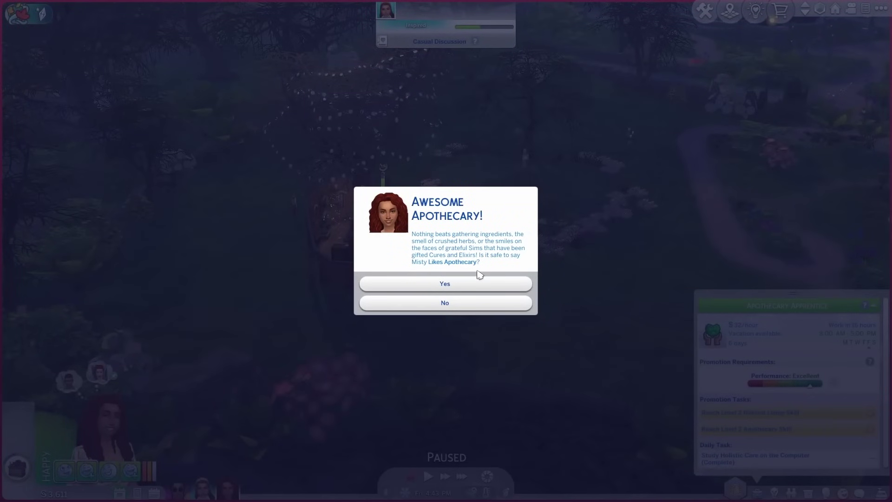
Step: Accept Likes Apothecary as the Sim's preference, look over the lot and pause the game
{"action": "left_click", "coordinate": [486, 283]}
{"action": "scroll", "coordinate": [653, 209], "scroll_direction": "up", "scroll_amount": 5}
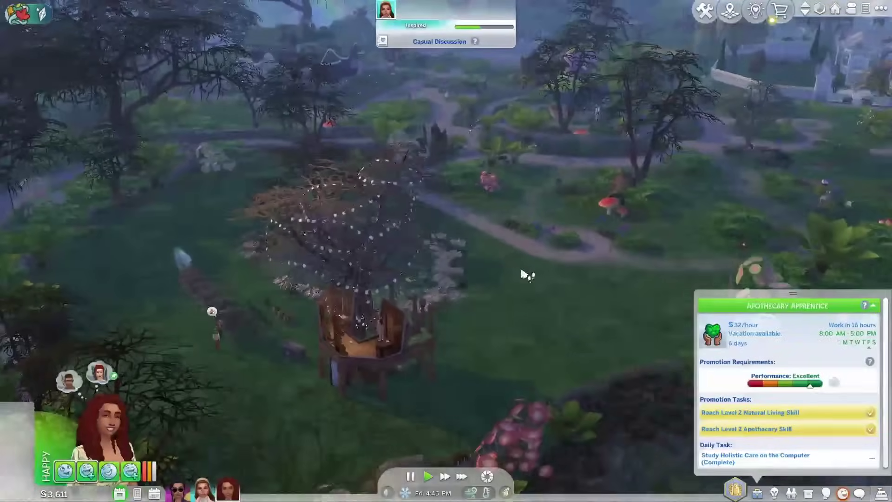
{"action": "scroll", "coordinate": [539, 276], "scroll_direction": "up", "scroll_amount": 5}
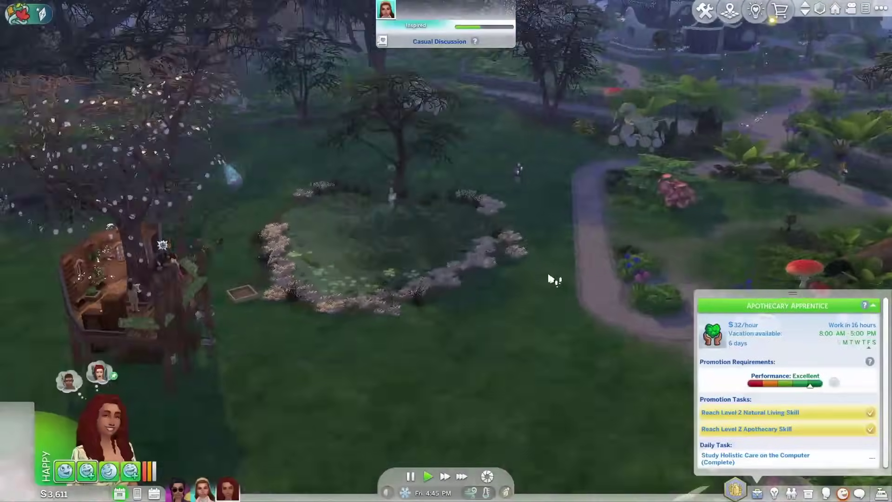
{"action": "left_click_drag", "start_coordinate": [400, 302], "coordinate": [398, 371]}
{"action": "left_click", "coordinate": [411, 476]}
{"action": "left_click_drag", "start_coordinate": [431, 343], "coordinate": [425, 338]}
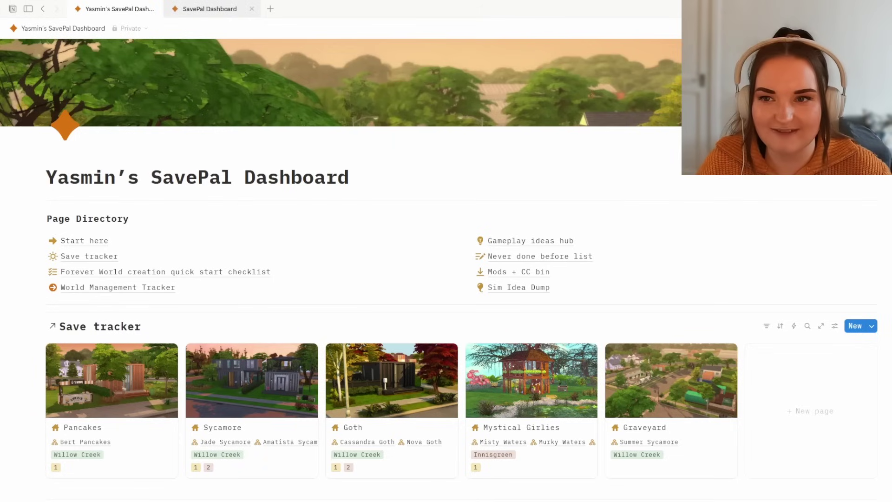
{"action": "mouse_move", "coordinate": [209, 9]}
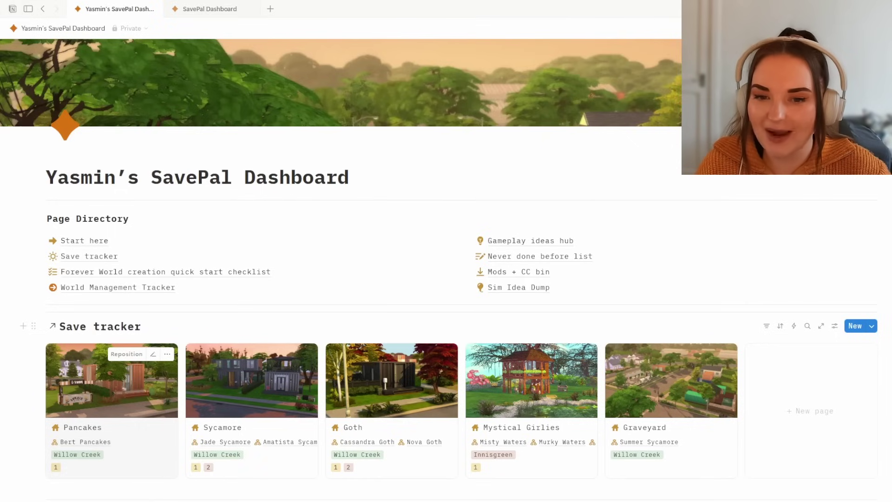
Step: Switch to the blank SavePal Dashboard template and look over its page directory and Save tracker
{"action": "left_click", "coordinate": [210, 8]}
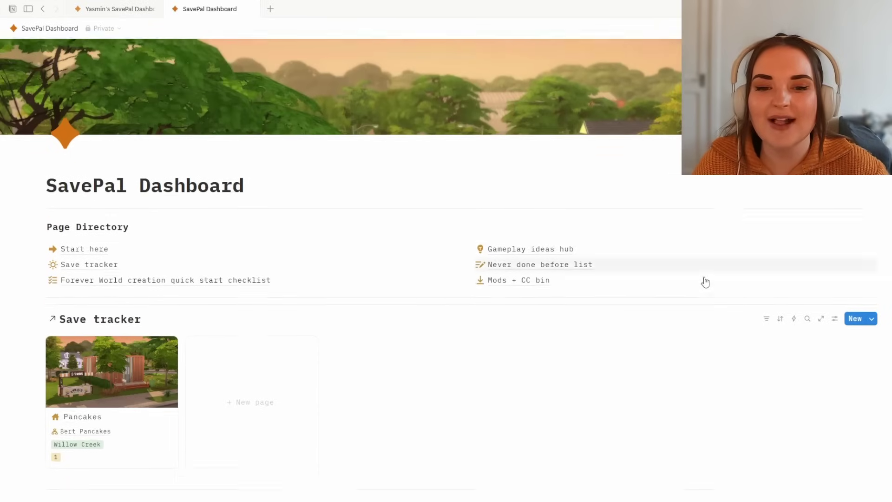
{"action": "scroll", "coordinate": [705, 282], "scroll_direction": "down", "scroll_amount": 1}
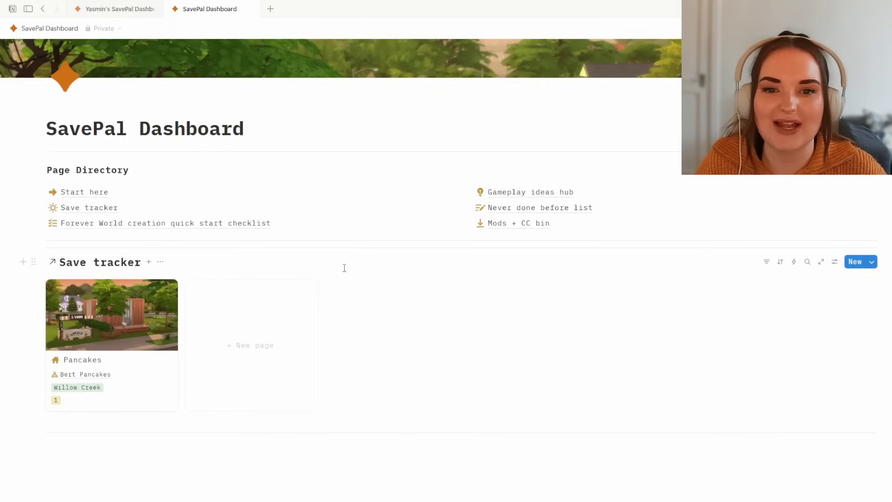
{"action": "scroll", "coordinate": [345, 268], "scroll_direction": "up", "scroll_amount": 2}
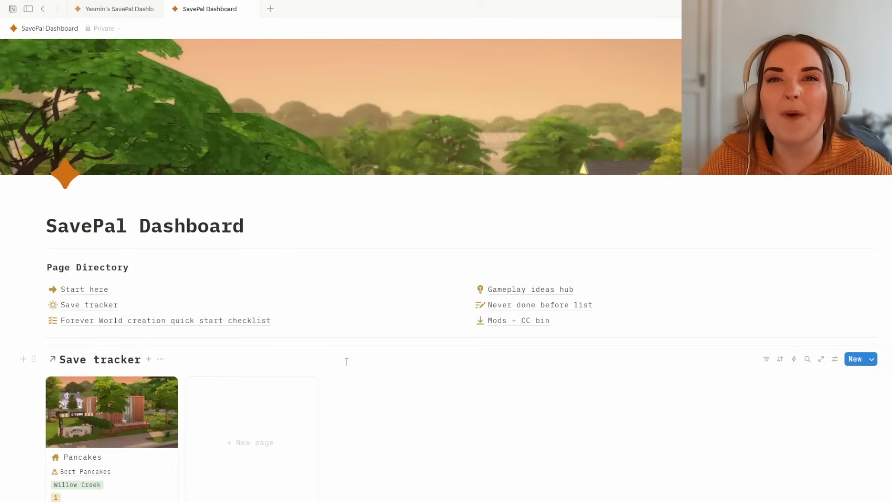
Step: Open the Start here page and read its welcome message and the beginning of the Using SavePal section
{"action": "left_click", "coordinate": [88, 290]}
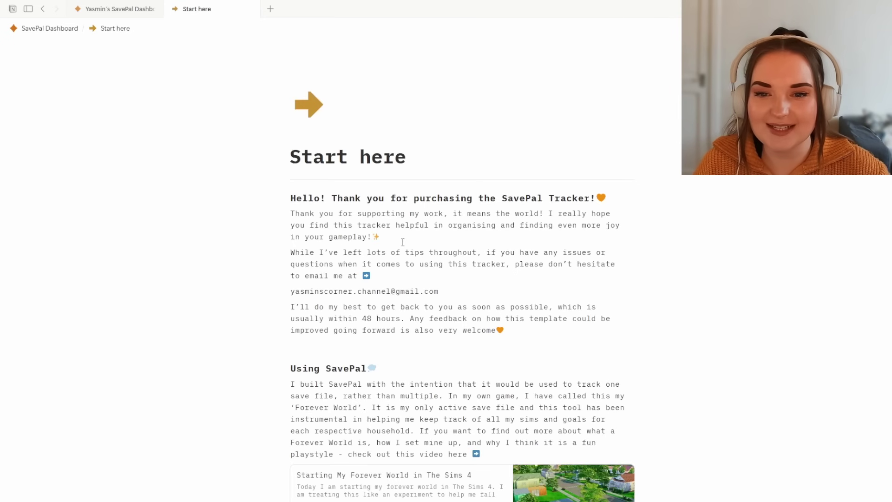
{"action": "scroll", "coordinate": [403, 242], "scroll_direction": "down", "scroll_amount": 4}
{"action": "scroll", "coordinate": [403, 242], "scroll_direction": "up", "scroll_amount": 2}
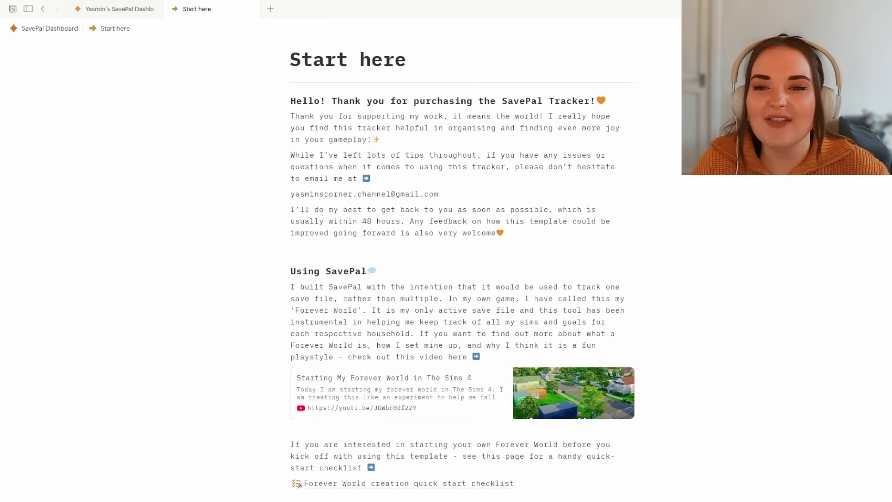
{"action": "scroll", "coordinate": [463, 270], "scroll_direction": "down", "scroll_amount": 2}
{"action": "scroll", "coordinate": [463, 270], "scroll_direction": "up", "scroll_amount": 1}
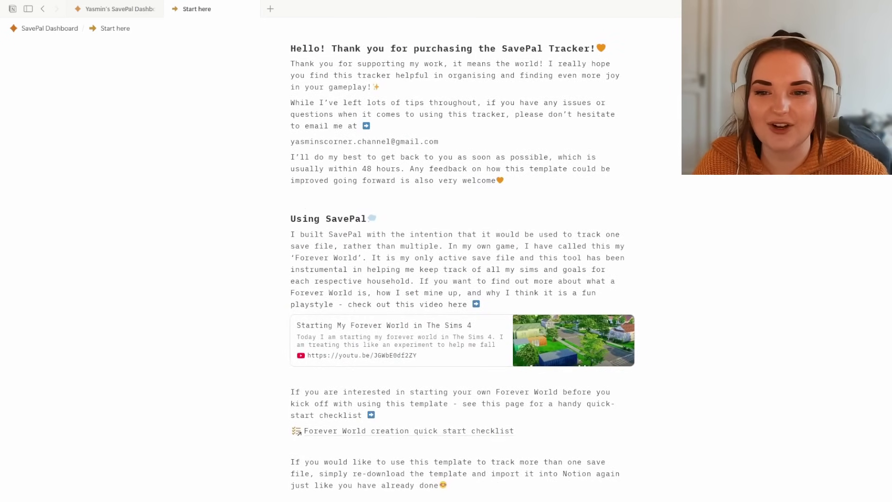
{"action": "scroll", "coordinate": [462, 269], "scroll_direction": "down", "scroll_amount": 3}
{"action": "scroll", "coordinate": [463, 261], "scroll_direction": "up", "scroll_amount": 4}
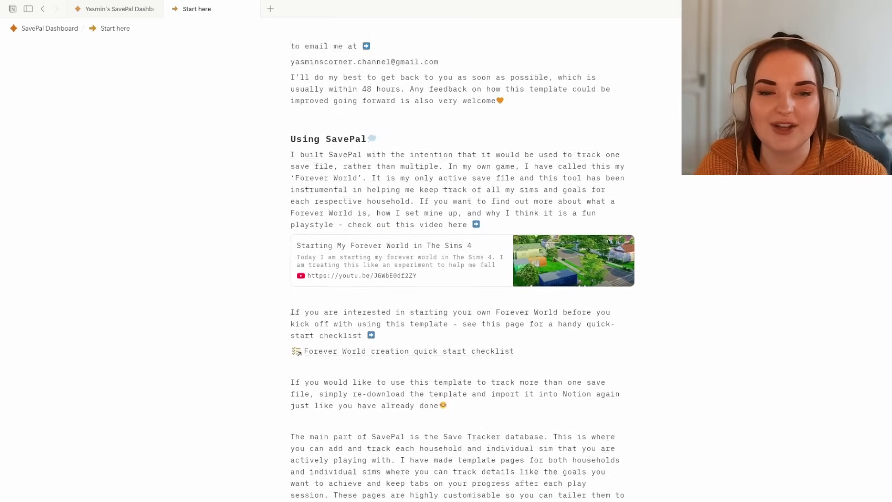
Step: Read the rest of the Start here page, including the extra pages and customisation tips, and highlight the contact e-mail near its beginning
{"action": "scroll", "coordinate": [462, 260], "scroll_direction": "down", "scroll_amount": 5}
{"action": "scroll", "coordinate": [462, 261], "scroll_direction": "down", "scroll_amount": 9}
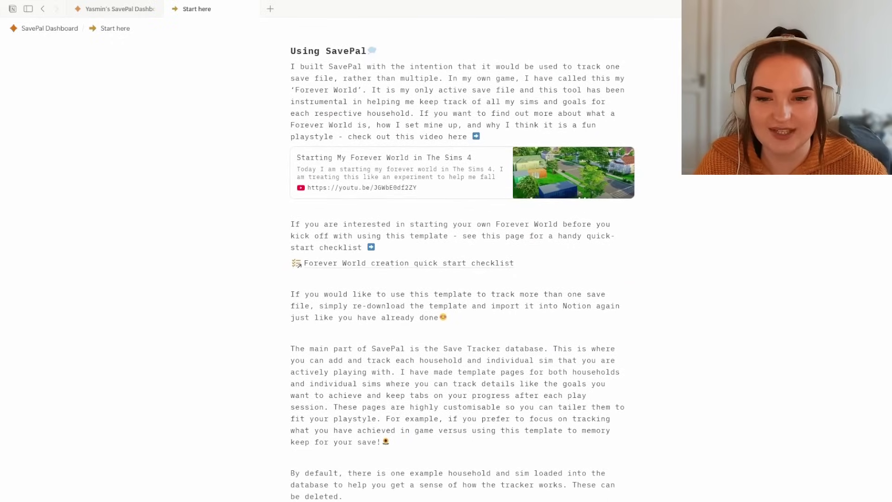
{"action": "scroll", "coordinate": [462, 260], "scroll_direction": "down", "scroll_amount": 3}
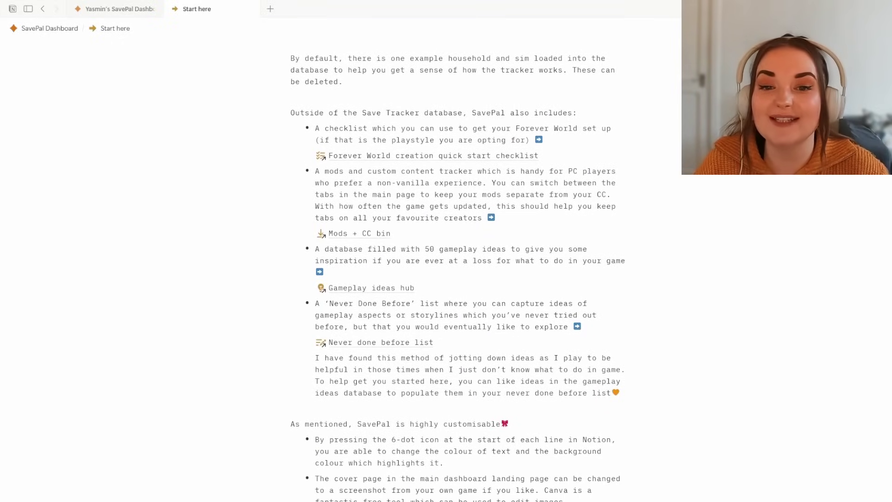
{"action": "scroll", "coordinate": [463, 261], "scroll_direction": "down", "scroll_amount": 2}
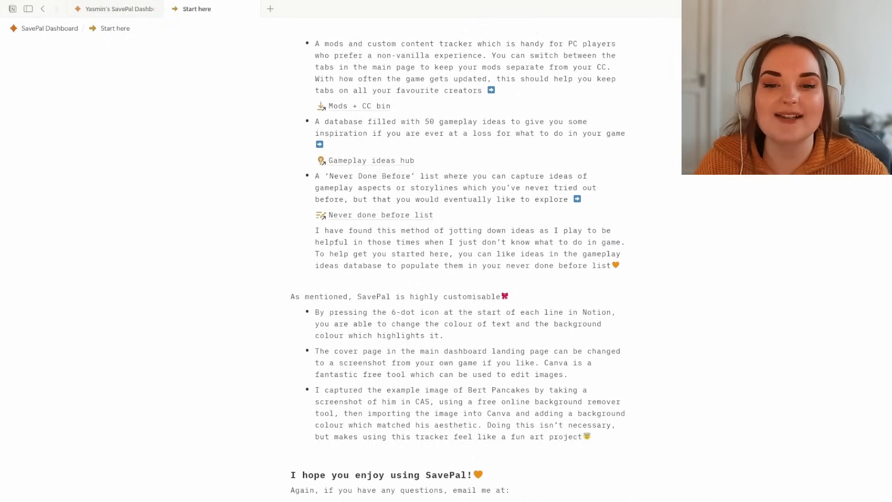
{"action": "scroll", "coordinate": [873, 316], "scroll_direction": "down", "scroll_amount": 1}
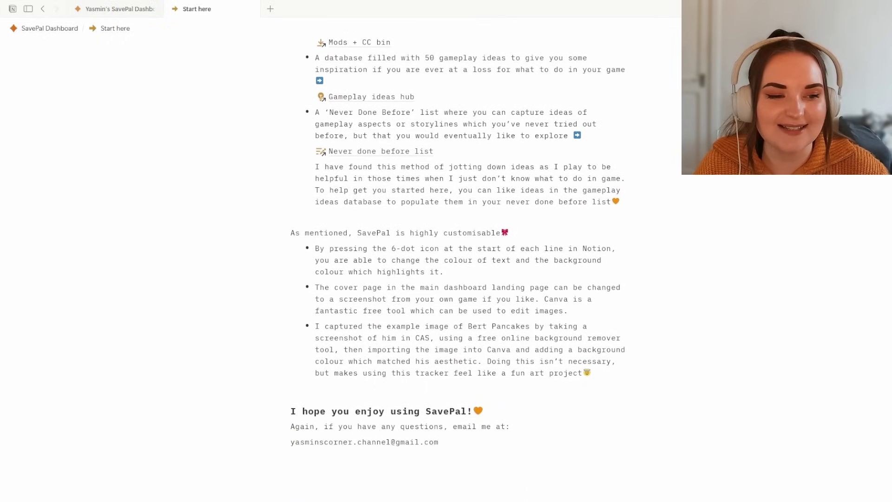
{"action": "scroll", "coordinate": [458, 209], "scroll_direction": "down", "scroll_amount": 2}
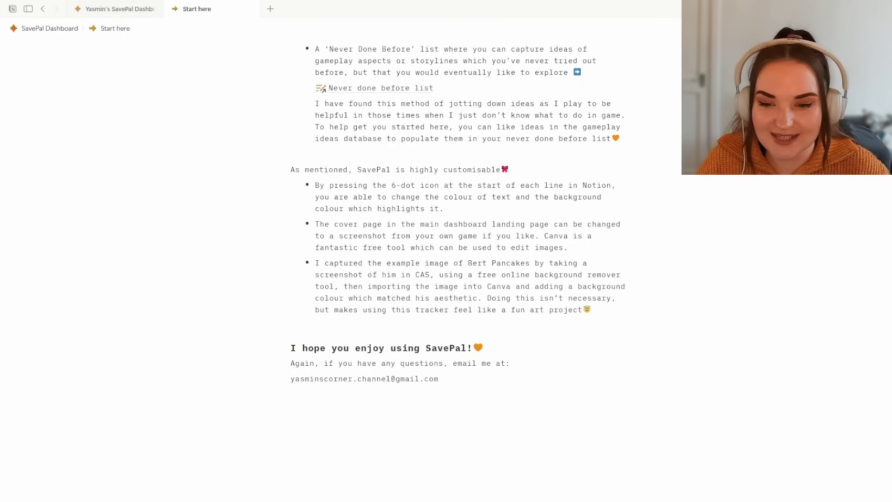
{"action": "scroll", "coordinate": [655, 194], "scroll_direction": "up", "scroll_amount": 15}
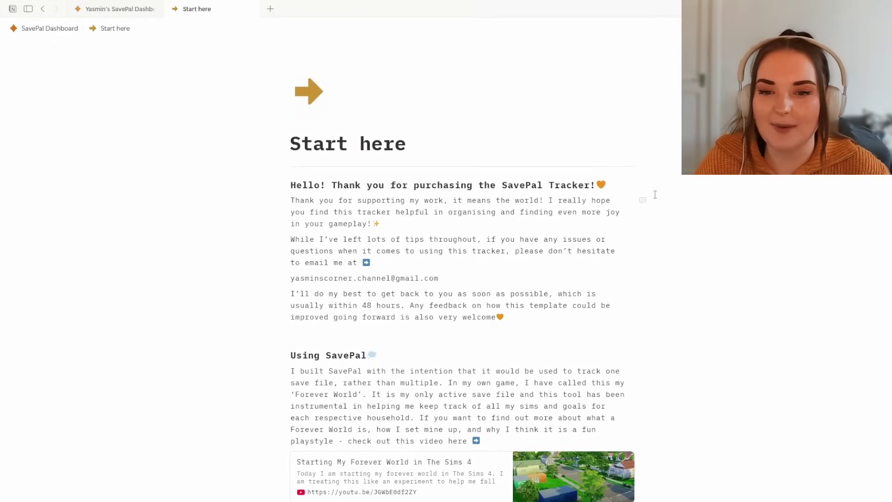
{"action": "left_click_drag", "start_coordinate": [462, 280], "coordinate": [284, 278]}
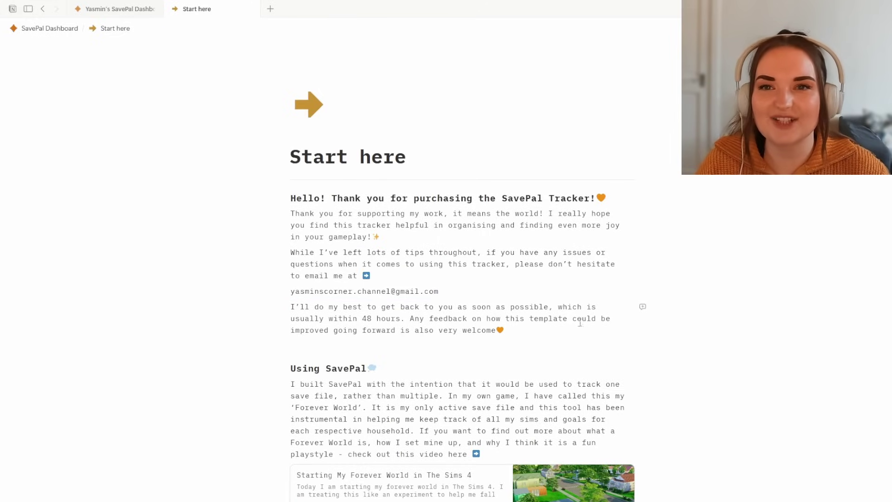
Step: Return to the SavePal Dashboard and open the Forever World creation quick start checklist
{"action": "left_click", "coordinate": [60, 29]}
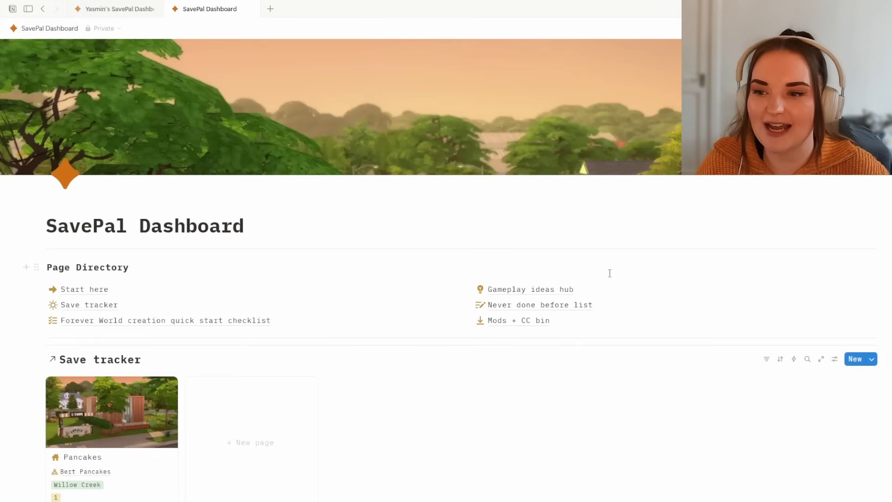
{"action": "scroll", "coordinate": [450, 343], "scroll_direction": "down", "scroll_amount": 2}
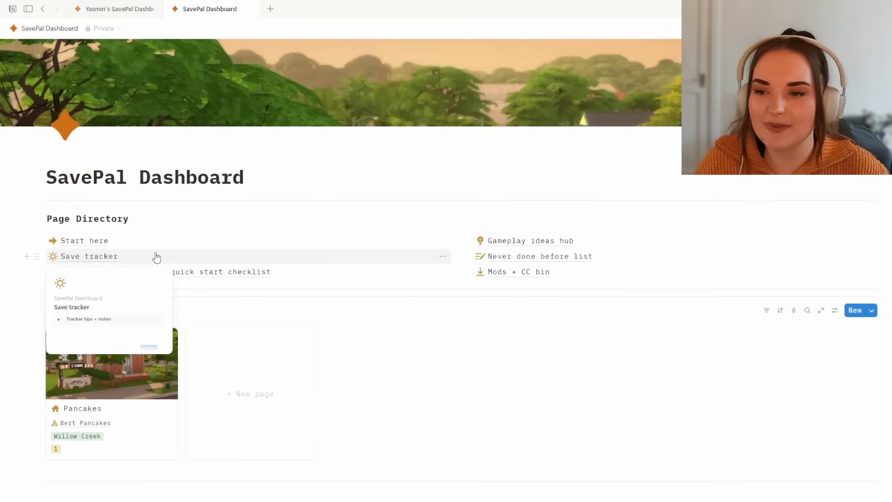
{"action": "mouse_move", "coordinate": [222, 277]}
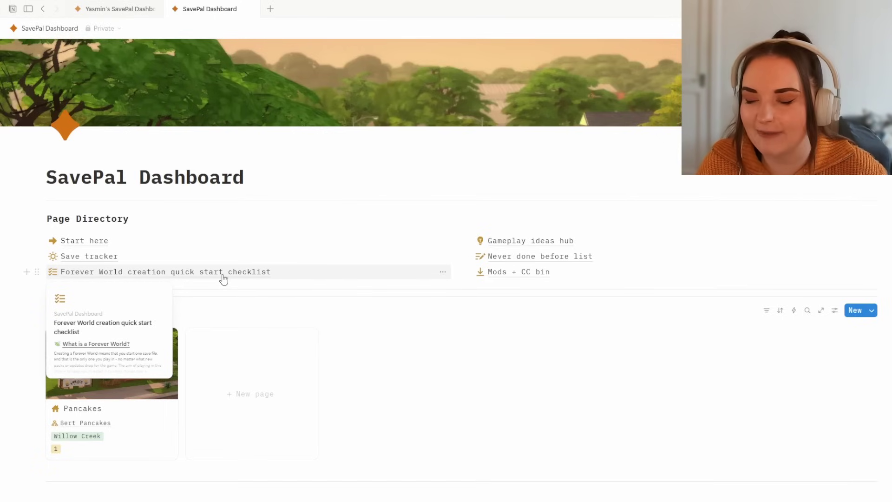
{"action": "left_click", "coordinate": [224, 277]}
Step: Read the Forever World explanation, the backup advice and the items of the Forever World Creation Checklist
{"action": "scroll", "coordinate": [565, 275], "scroll_direction": "down", "scroll_amount": 3}
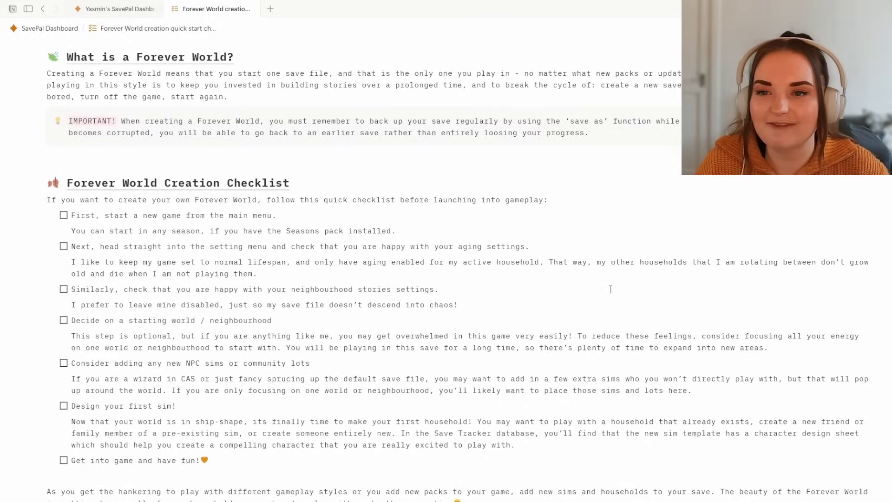
{"action": "scroll", "coordinate": [605, 295], "scroll_direction": "up", "scroll_amount": 2}
{"action": "scroll", "coordinate": [612, 296], "scroll_direction": "down", "scroll_amount": 1}
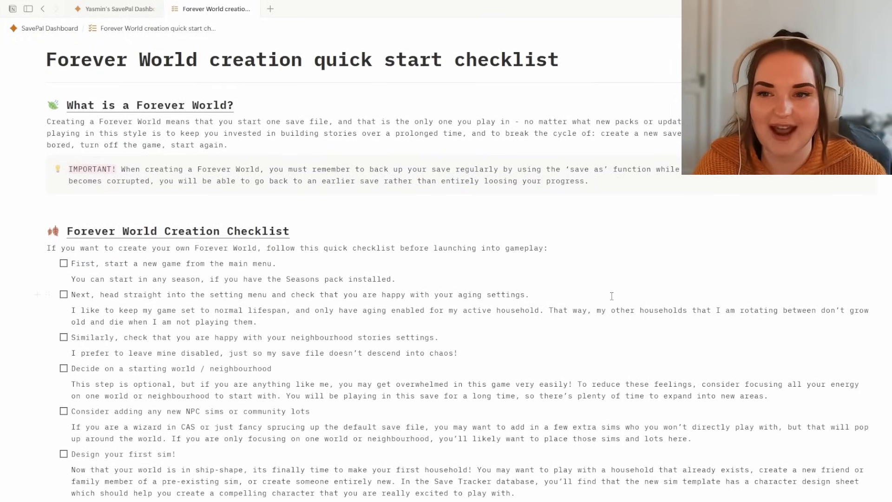
{"action": "scroll", "coordinate": [457, 274], "scroll_direction": "down", "scroll_amount": 4}
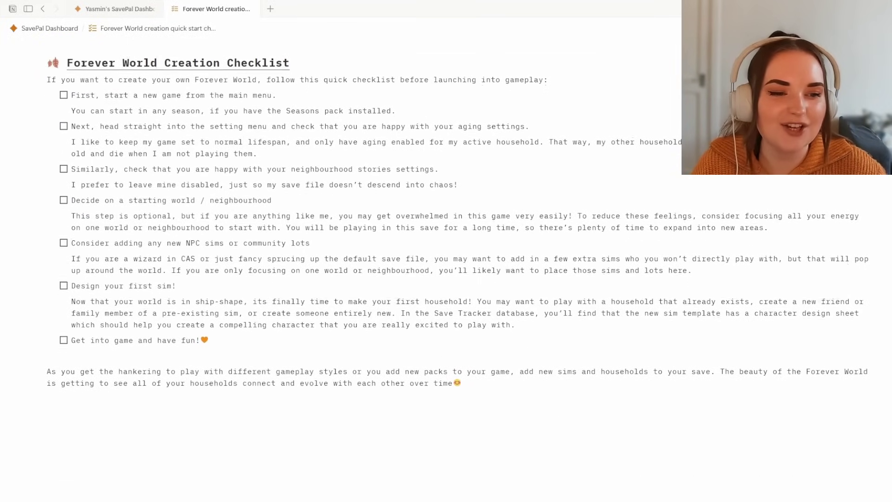
{"action": "scroll", "coordinate": [457, 274], "scroll_direction": "up", "scroll_amount": 4}
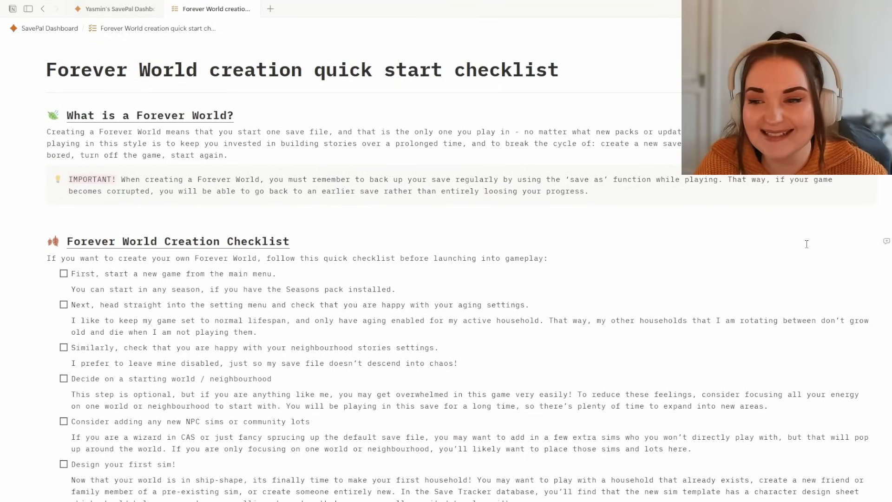
{"action": "scroll", "coordinate": [807, 244], "scroll_direction": "down", "scroll_amount": 2}
{"action": "scroll", "coordinate": [325, 376], "scroll_direction": "up", "scroll_amount": 1}
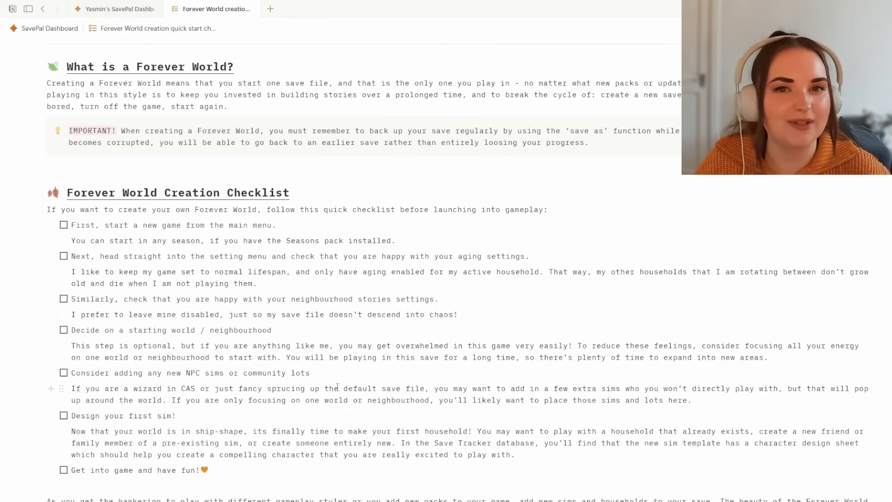
{"action": "scroll", "coordinate": [336, 384], "scroll_direction": "down", "scroll_amount": 1}
{"action": "scroll", "coordinate": [303, 356], "scroll_direction": "up", "scroll_amount": 1}
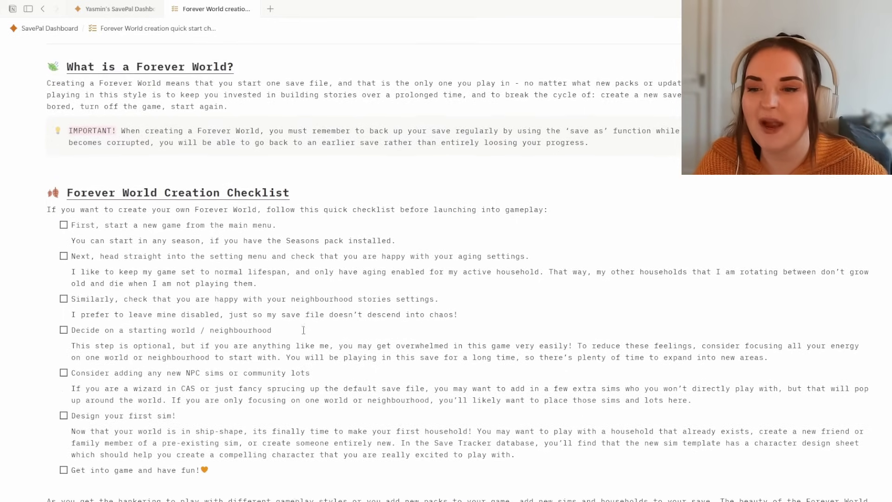
{"action": "scroll", "coordinate": [340, 283], "scroll_direction": "down", "scroll_amount": 1}
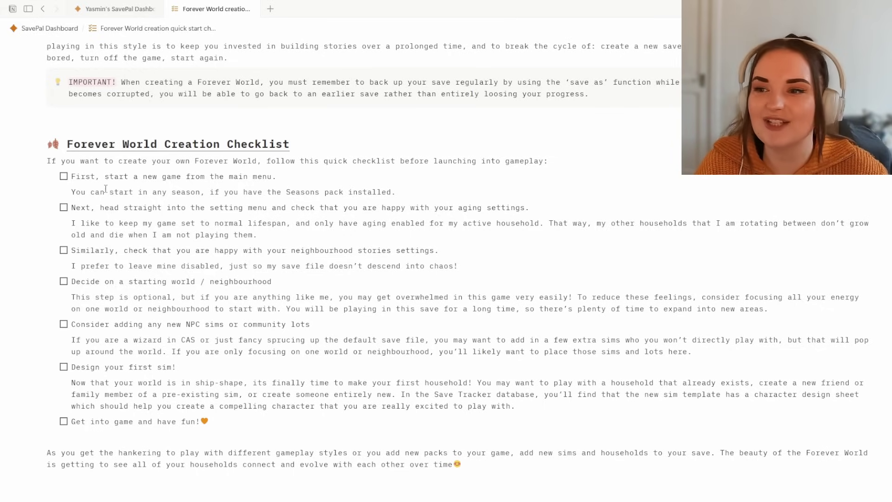
Step: Try out ticking the aging settings and neighbourhood stories items in the checklist, and untick both
{"action": "left_click", "coordinate": [63, 207]}
{"action": "left_click", "coordinate": [64, 250]}
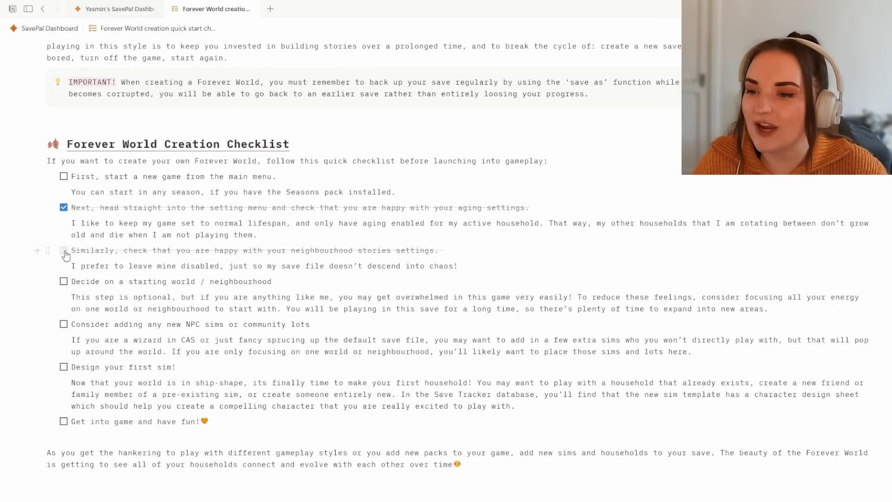
{"action": "left_click", "coordinate": [63, 208]}
{"action": "left_click", "coordinate": [63, 250]}
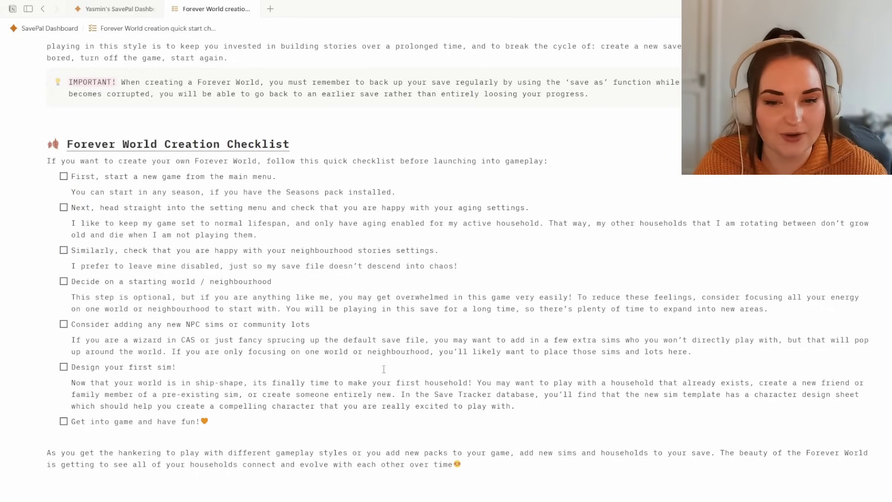
Step: Go back to the SavePal Dashboard and open the Gameplay ideas hub from the page directory
{"action": "scroll", "coordinate": [363, 356], "scroll_direction": "up", "scroll_amount": 4}
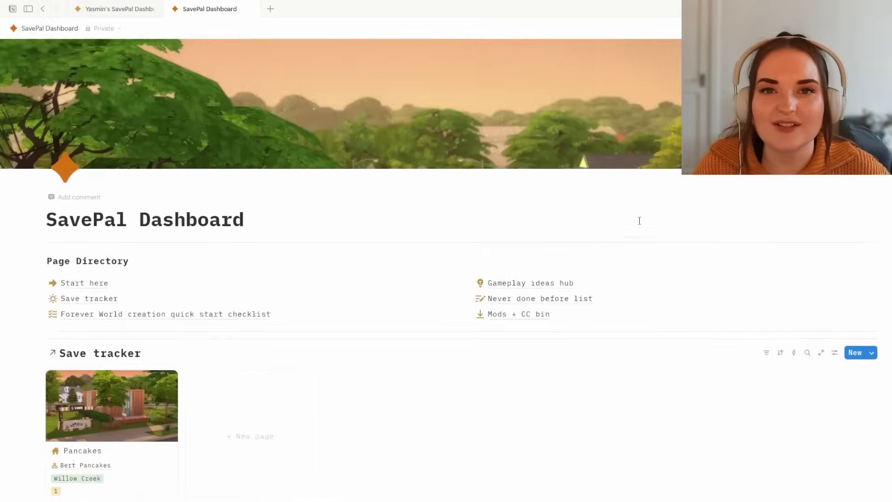
{"action": "scroll", "coordinate": [640, 221], "scroll_direction": "down", "scroll_amount": 1}
{"action": "scroll", "coordinate": [640, 231], "scroll_direction": "up", "scroll_amount": 2}
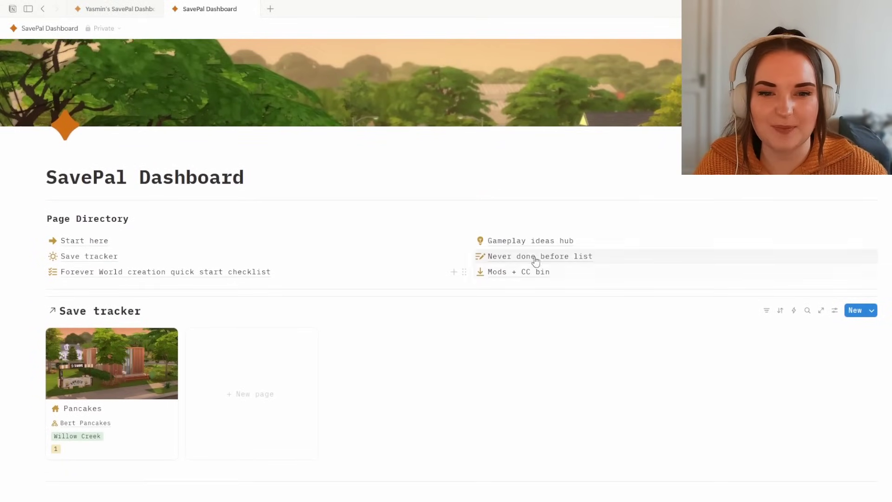
{"action": "left_click", "coordinate": [532, 240]}
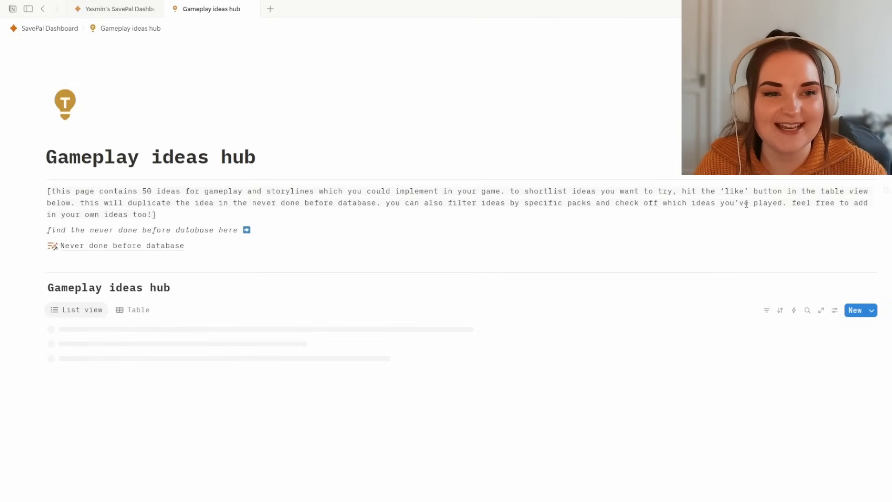
Step: Look through the whole list of gameplay ideas and the required packs tagged on each one
{"action": "scroll", "coordinate": [767, 188], "scroll_direction": "down", "scroll_amount": 3}
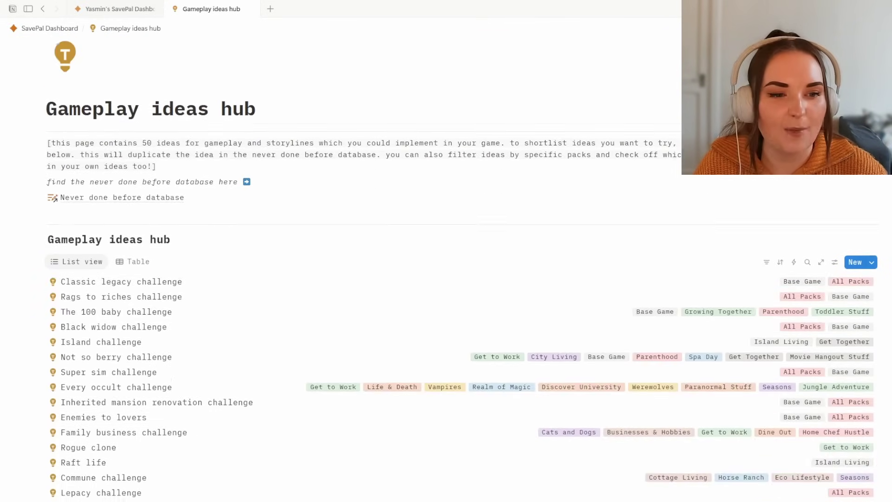
{"action": "scroll", "coordinate": [462, 260], "scroll_direction": "down", "scroll_amount": 10}
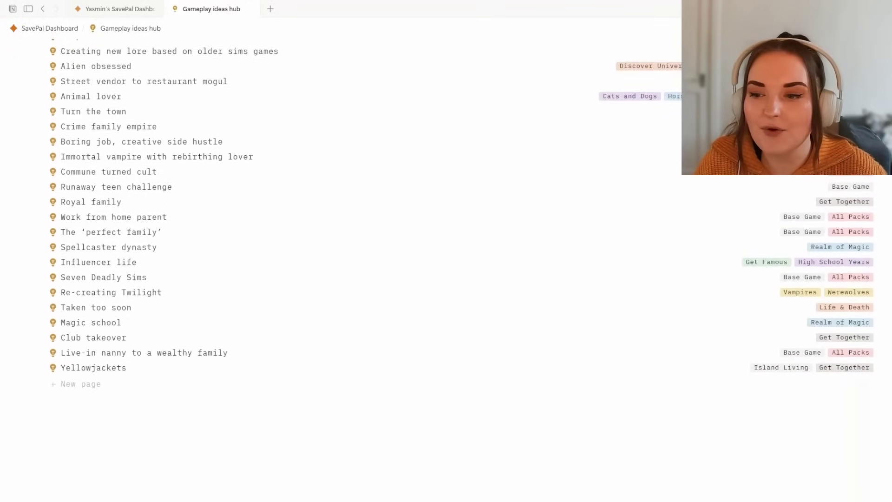
{"action": "scroll", "coordinate": [462, 270], "scroll_direction": "up", "scroll_amount": 10}
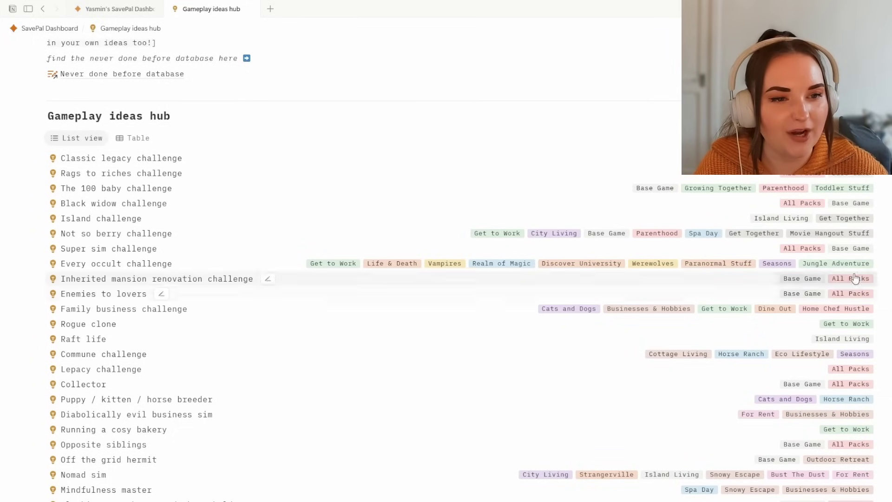
{"action": "scroll", "coordinate": [838, 197], "scroll_direction": "down", "scroll_amount": 1}
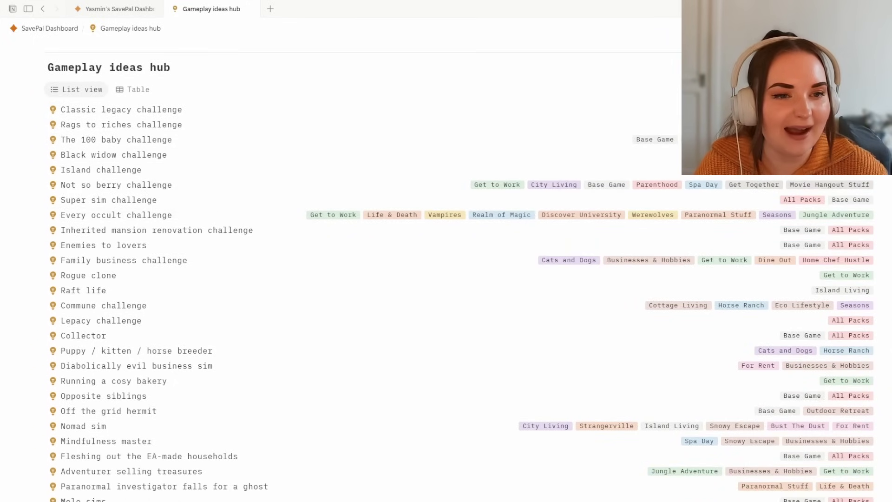
{"action": "scroll", "coordinate": [814, 178], "scroll_direction": "down", "scroll_amount": 2}
{"action": "scroll", "coordinate": [814, 177], "scroll_direction": "up", "scroll_amount": 3}
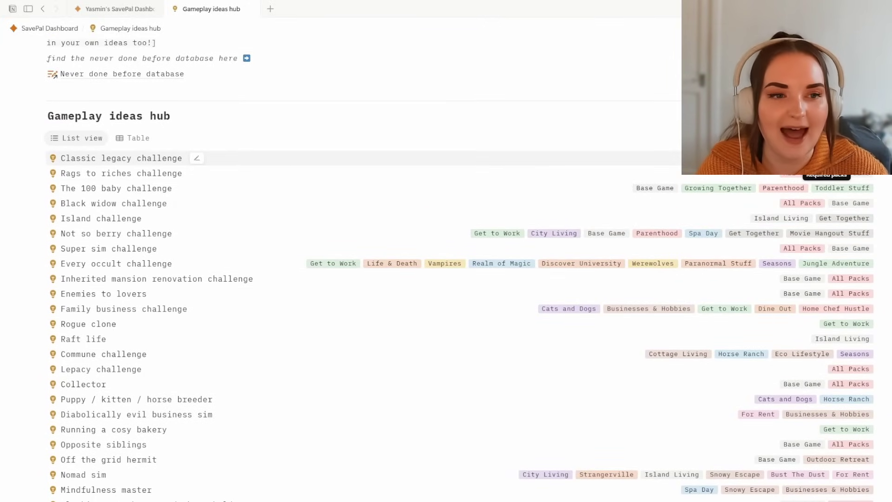
{"action": "scroll", "coordinate": [500, 322], "scroll_direction": "up", "scroll_amount": 4}
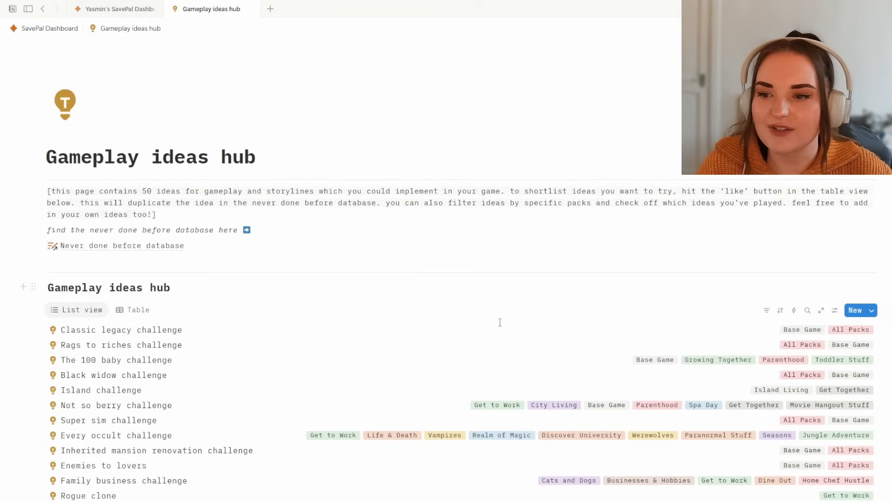
Step: Show the Gameplay ideas hub as a table and look over its Required packs, Like, Liked?, Played? and Notes columns
{"action": "left_click", "coordinate": [141, 310]}
{"action": "scroll", "coordinate": [467, 313], "scroll_direction": "down", "scroll_amount": 5}
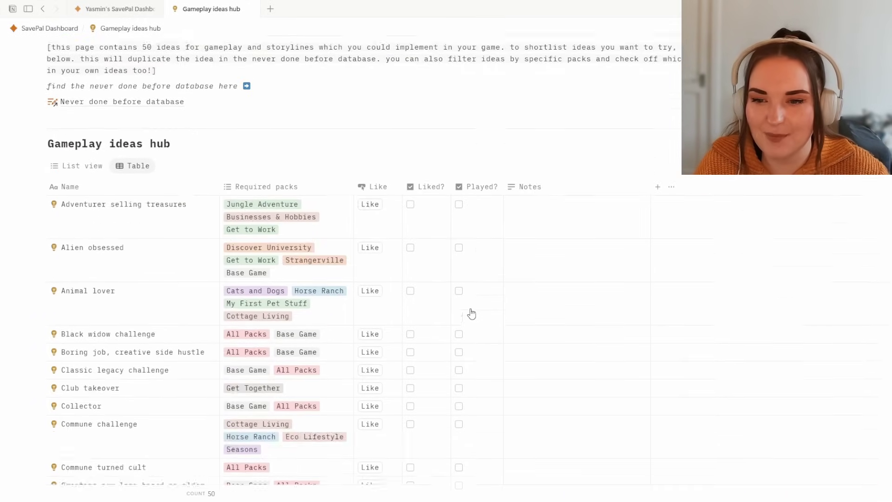
{"action": "scroll", "coordinate": [418, 243], "scroll_direction": "up", "scroll_amount": 2}
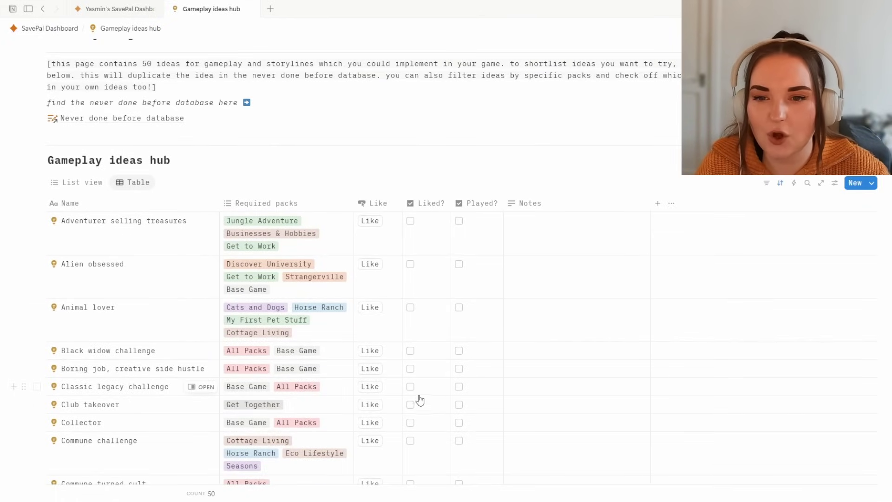
{"action": "scroll", "coordinate": [418, 398], "scroll_direction": "up", "scroll_amount": 3}
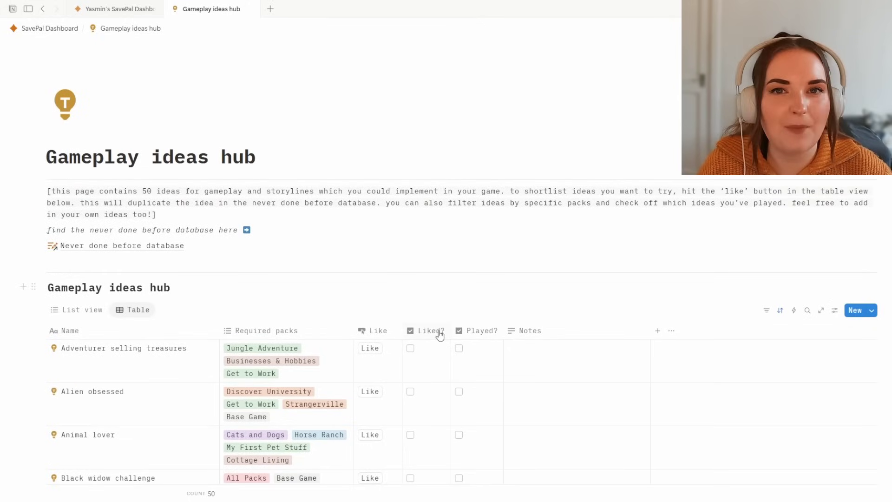
{"action": "scroll", "coordinate": [440, 333], "scroll_direction": "down", "scroll_amount": 2}
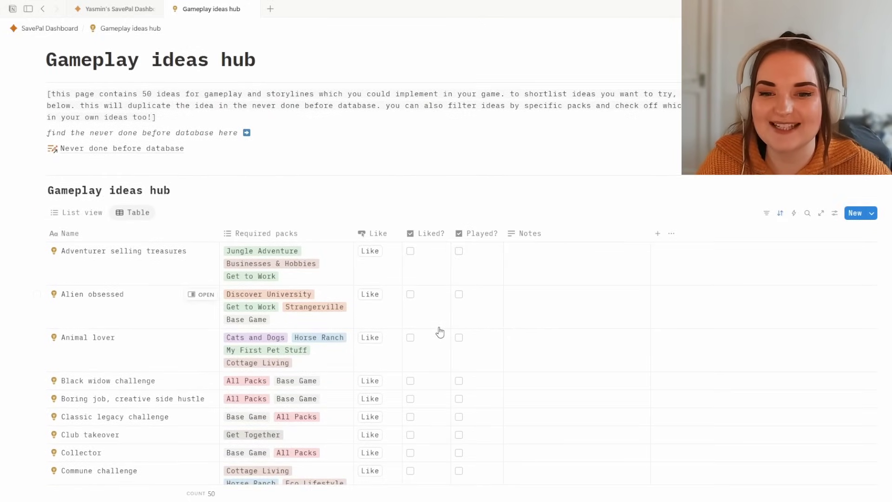
{"action": "scroll", "coordinate": [440, 331], "scroll_direction": "down", "scroll_amount": 2}
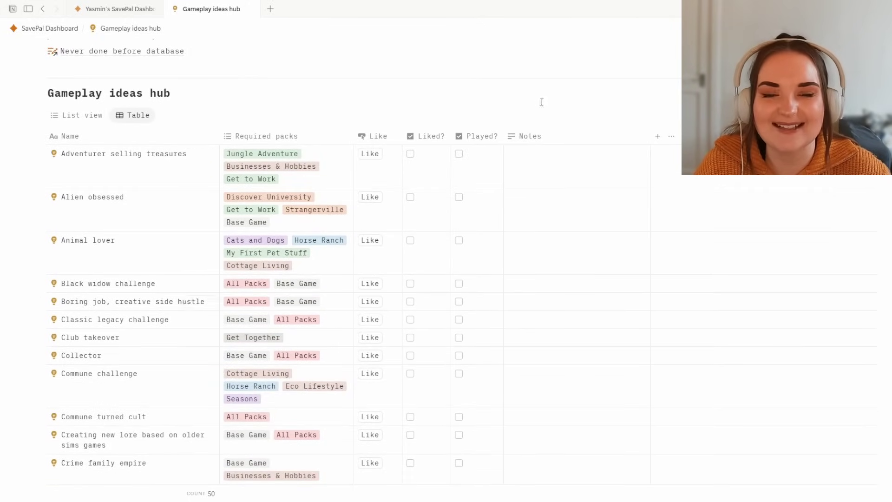
Step: Switch to the filled-in personal dashboard and show its Gameplay ideas hub in the Table view
{"action": "key", "text": "ctrl+shift+Tab"}
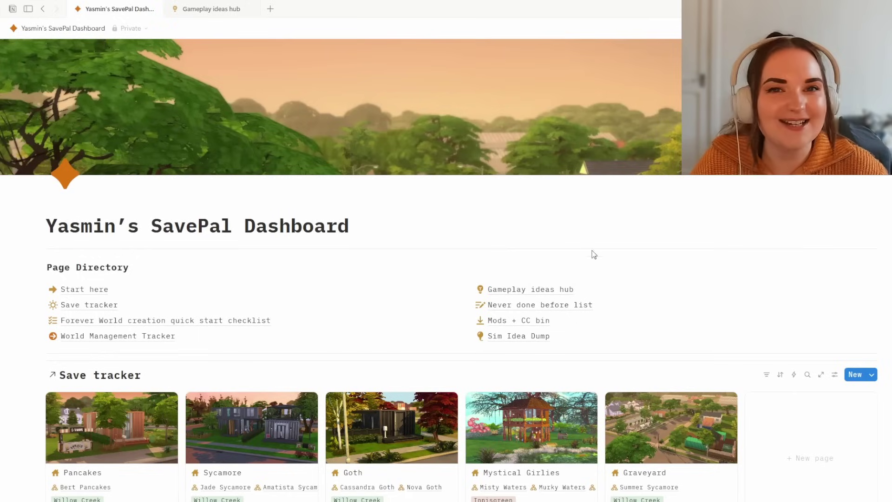
{"action": "left_click", "coordinate": [560, 290]}
{"action": "scroll", "coordinate": [519, 231], "scroll_direction": "down", "scroll_amount": 1}
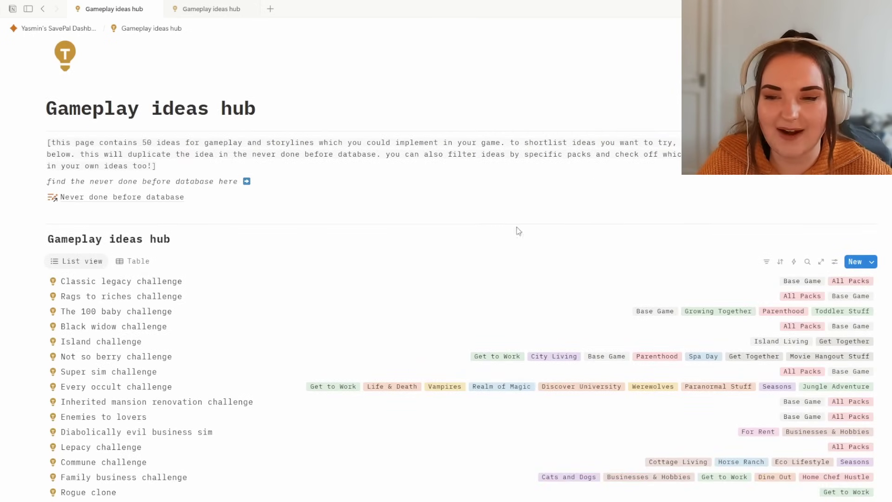
{"action": "left_click", "coordinate": [135, 260]}
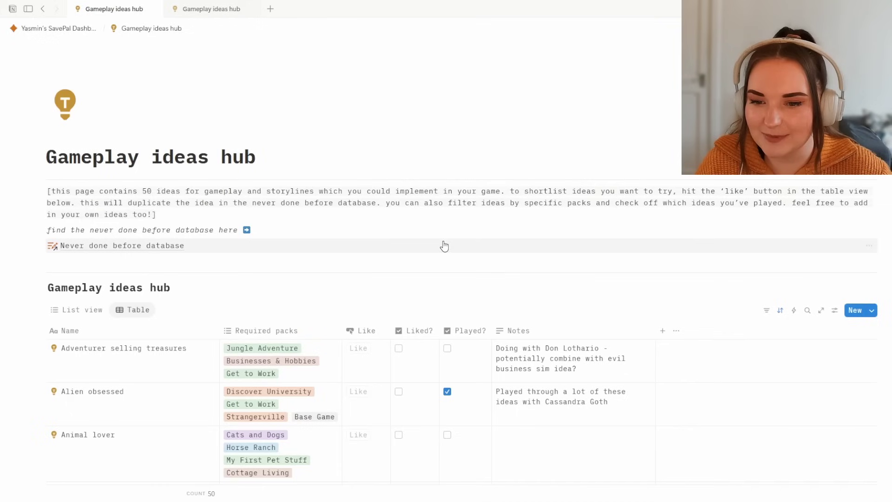
Step: Look through the filled-in ideas table for liked ideas, played ideas and the notes written beside them
{"action": "scroll", "coordinate": [512, 248], "scroll_direction": "down", "scroll_amount": 3}
{"action": "scroll", "coordinate": [463, 353], "scroll_direction": "down", "scroll_amount": 3}
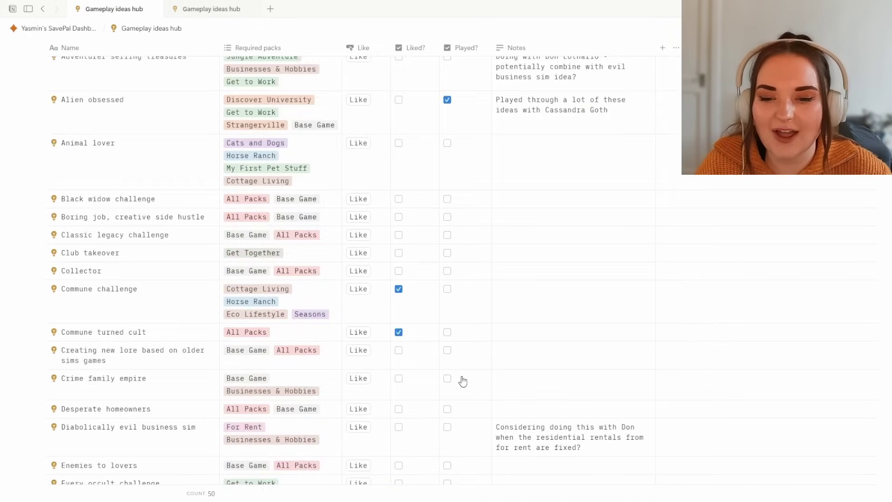
{"action": "scroll", "coordinate": [490, 257], "scroll_direction": "up", "scroll_amount": 2}
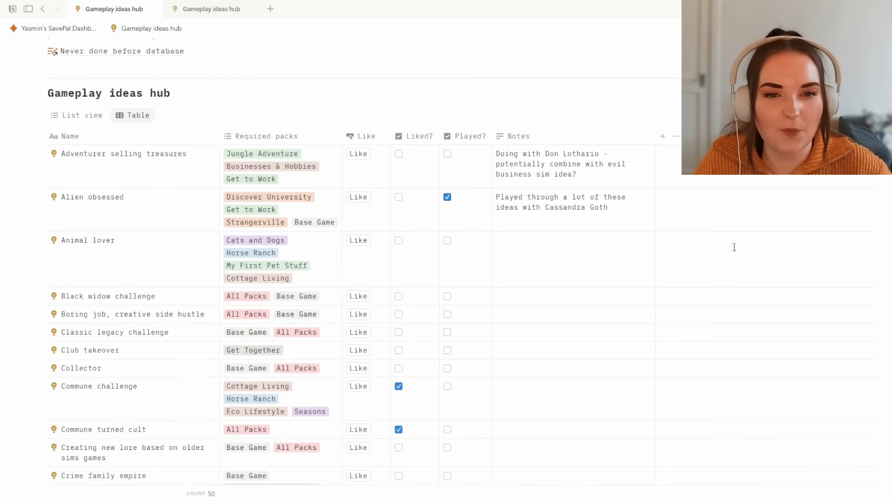
{"action": "scroll", "coordinate": [739, 187], "scroll_direction": "down", "scroll_amount": 10}
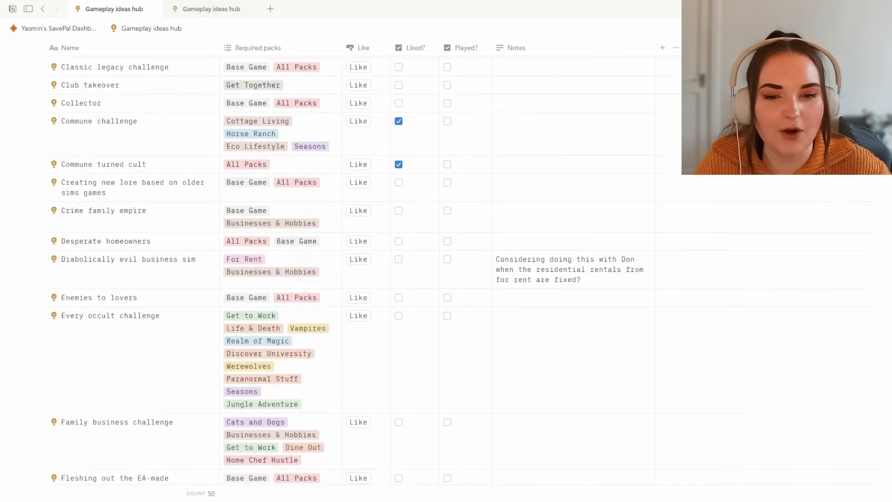
{"action": "scroll", "coordinate": [345, 270], "scroll_direction": "down", "scroll_amount": 7}
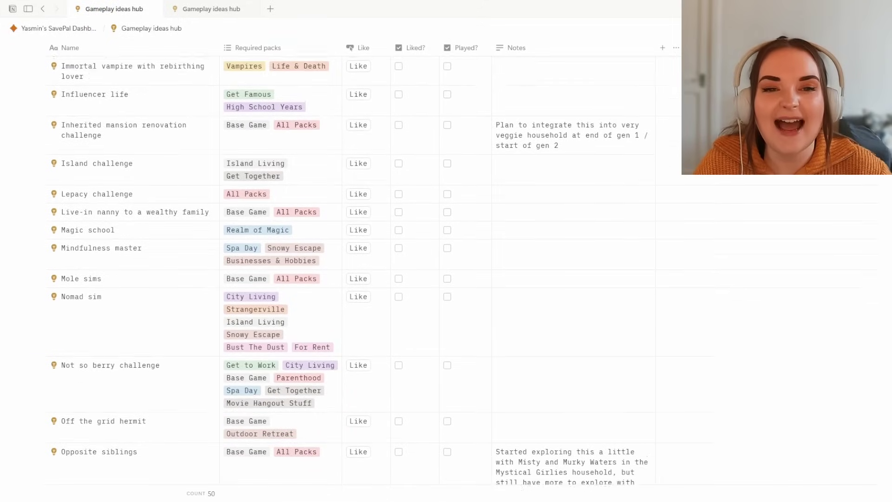
{"action": "scroll", "coordinate": [345, 270], "scroll_direction": "down", "scroll_amount": 5}
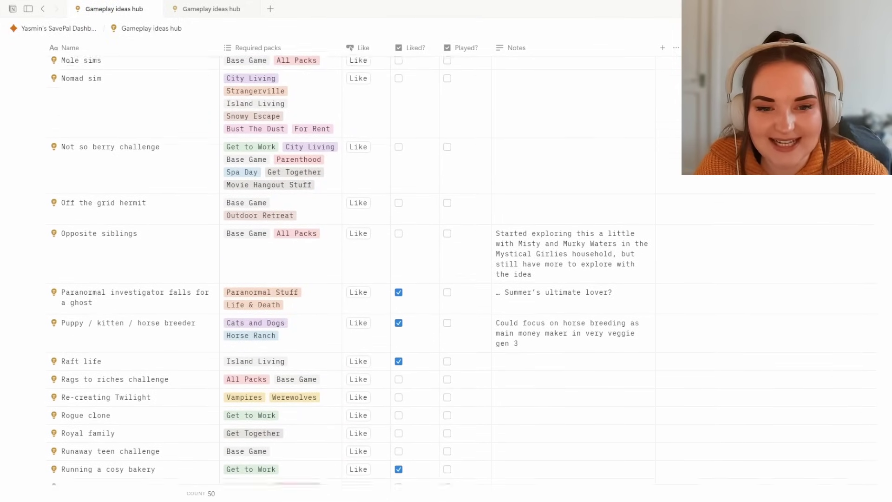
{"action": "scroll", "coordinate": [345, 270], "scroll_direction": "down", "scroll_amount": 3}
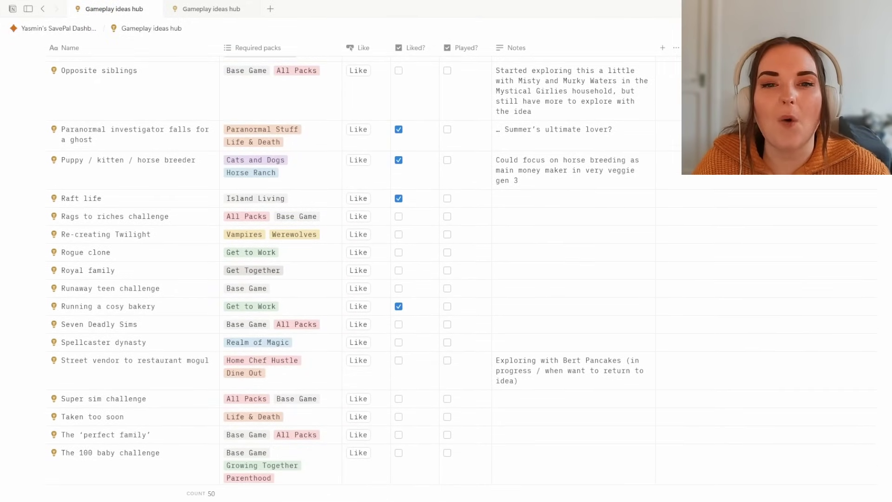
{"action": "scroll", "coordinate": [345, 271], "scroll_direction": "up", "scroll_amount": 20}
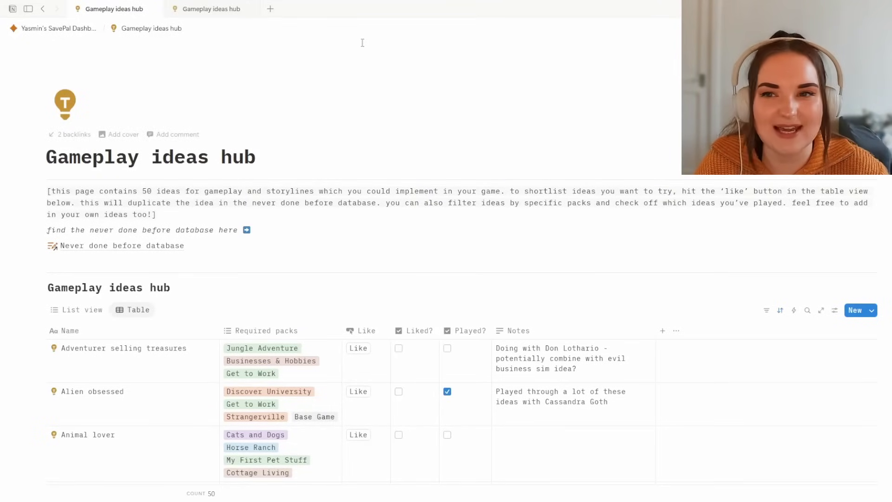
Step: Return to the blank template's ideas hub, go back to its SavePal Dashboard and open the Never done before list
{"action": "left_click", "coordinate": [221, 13]}
{"action": "scroll", "coordinate": [621, 200], "scroll_direction": "down", "scroll_amount": 3}
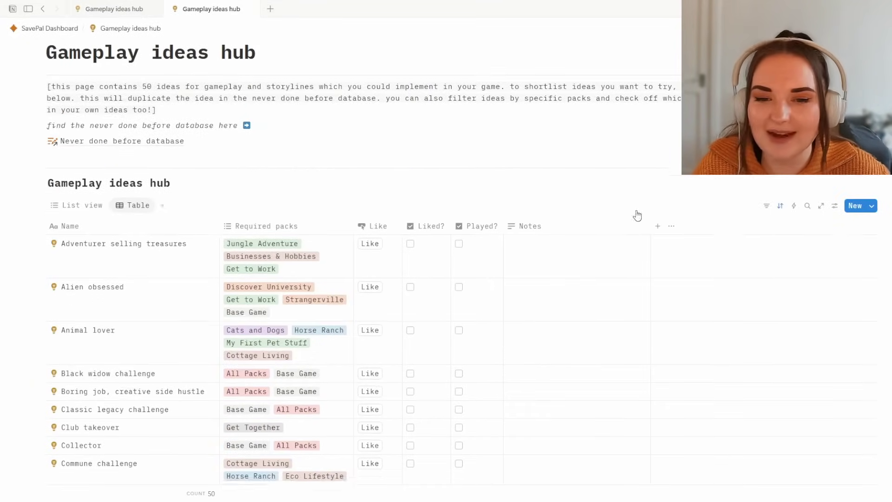
{"action": "scroll", "coordinate": [621, 200], "scroll_direction": "down", "scroll_amount": 1}
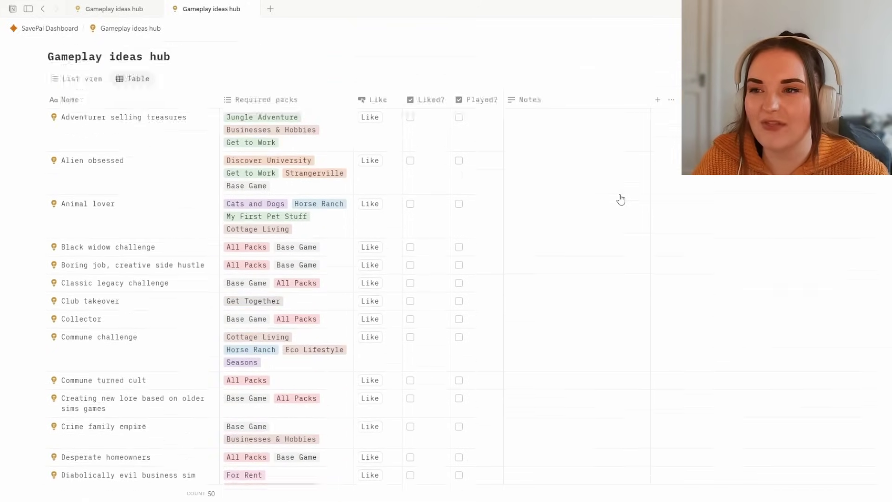
{"action": "scroll", "coordinate": [621, 200], "scroll_direction": "up", "scroll_amount": 7}
{"action": "left_click", "coordinate": [74, 28]}
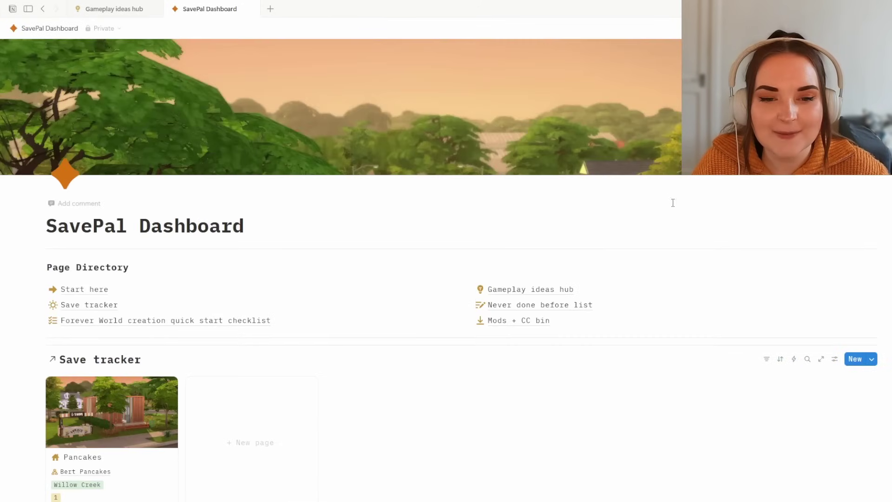
{"action": "left_click", "coordinate": [570, 308]}
{"action": "scroll", "coordinate": [627, 329], "scroll_direction": "down", "scroll_amount": 2}
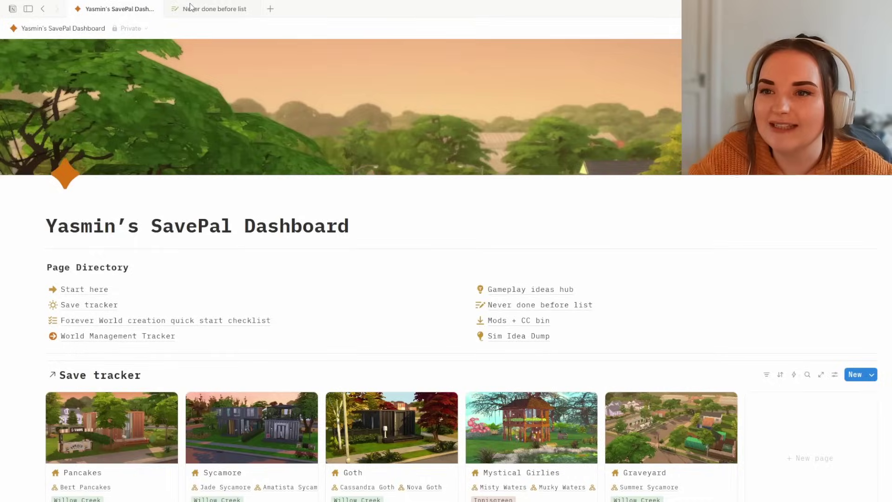
Step: Leave the template's Never done before list for the SavePal Dashboard and open the Mods + CC bin
{"action": "left_click", "coordinate": [194, 10]}
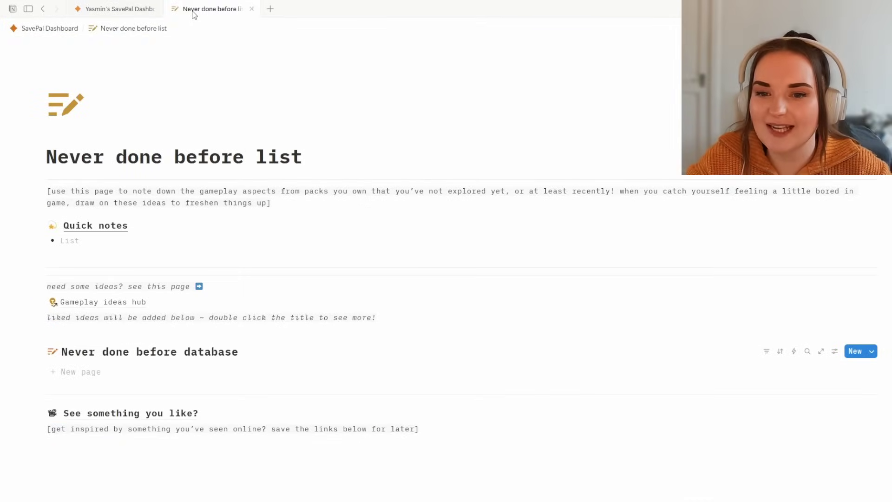
{"action": "left_click", "coordinate": [64, 29]}
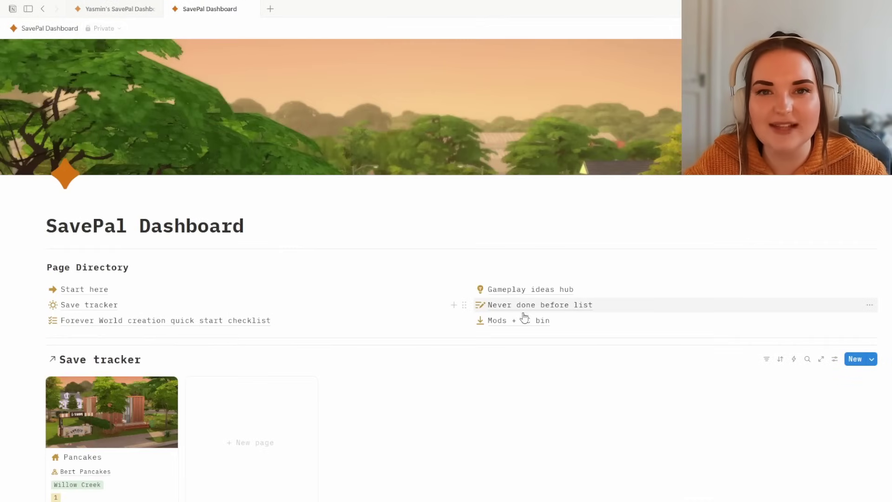
{"action": "left_click", "coordinate": [538, 321]}
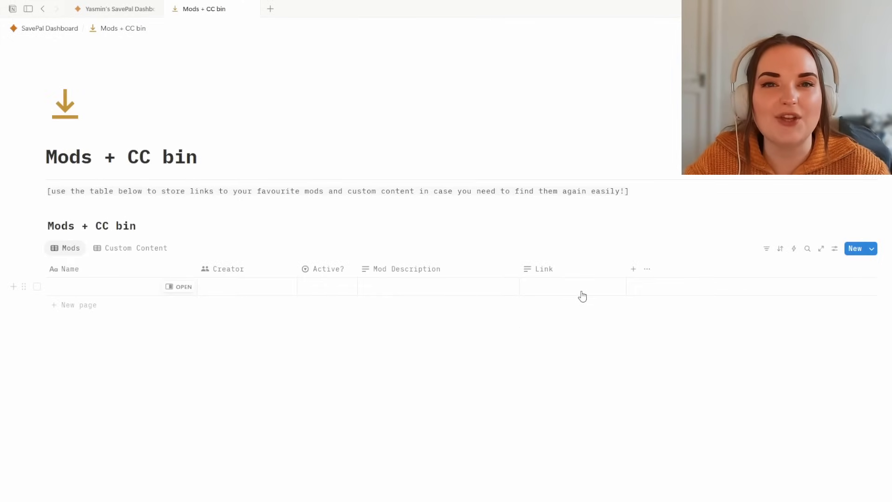
Step: Open the Mods + CC bin from the filled-in personal dashboard and look over its saved mods and links
{"action": "left_click", "coordinate": [118, 9]}
{"action": "left_click", "coordinate": [543, 326]}
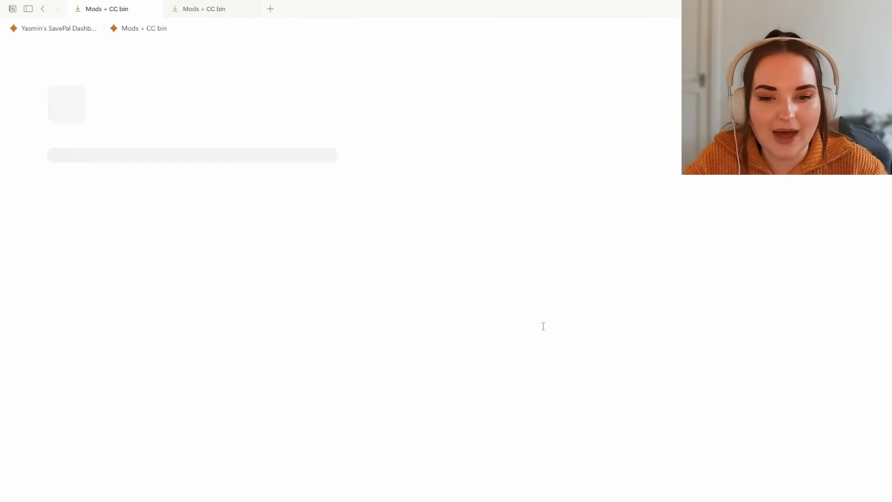
{"action": "scroll", "coordinate": [627, 395], "scroll_direction": "down", "scroll_amount": 1}
{"action": "scroll", "coordinate": [604, 409], "scroll_direction": "down", "scroll_amount": 1}
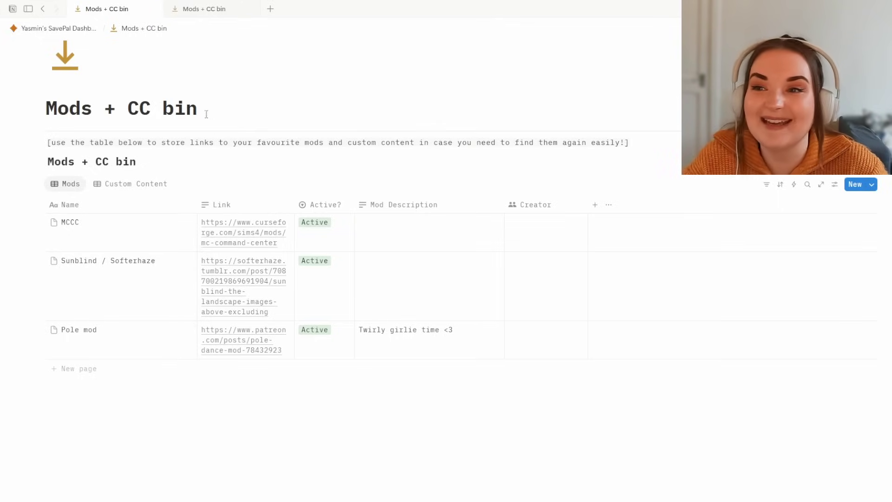
Step: Return to the blank template's SavePal Dashboard and look over its page directory and save tracker gallery
{"action": "left_click", "coordinate": [185, 8]}
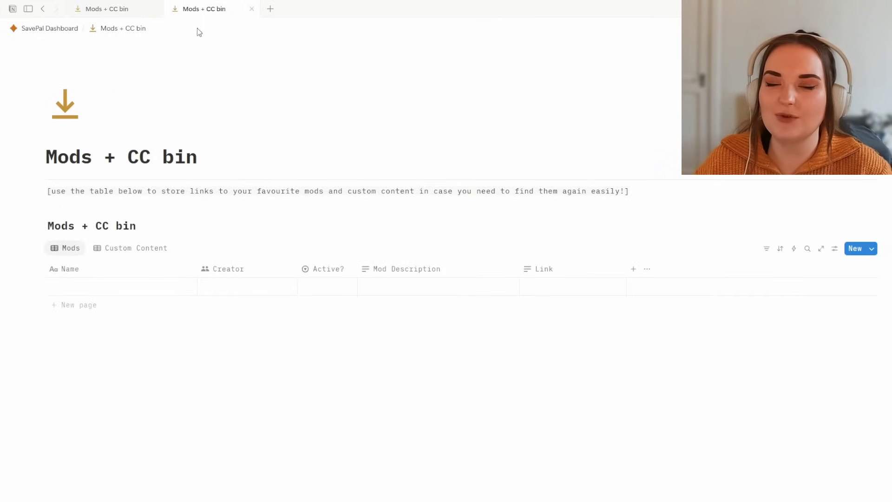
{"action": "left_click", "coordinate": [69, 28]}
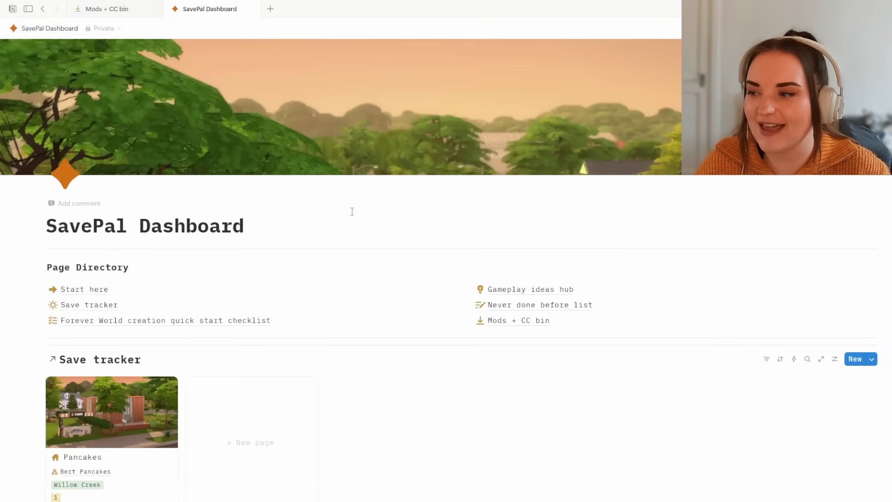
{"action": "scroll", "coordinate": [404, 302], "scroll_direction": "down", "scroll_amount": 1}
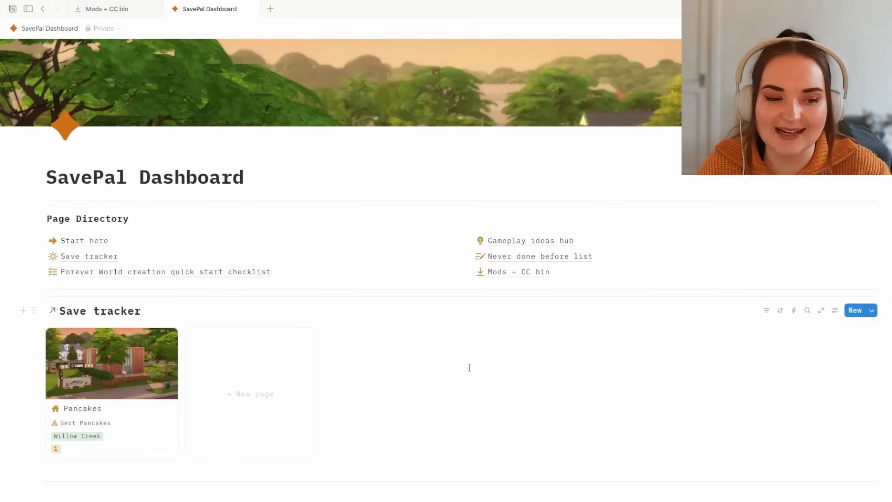
{"action": "scroll", "coordinate": [460, 378], "scroll_direction": "down", "scroll_amount": 1}
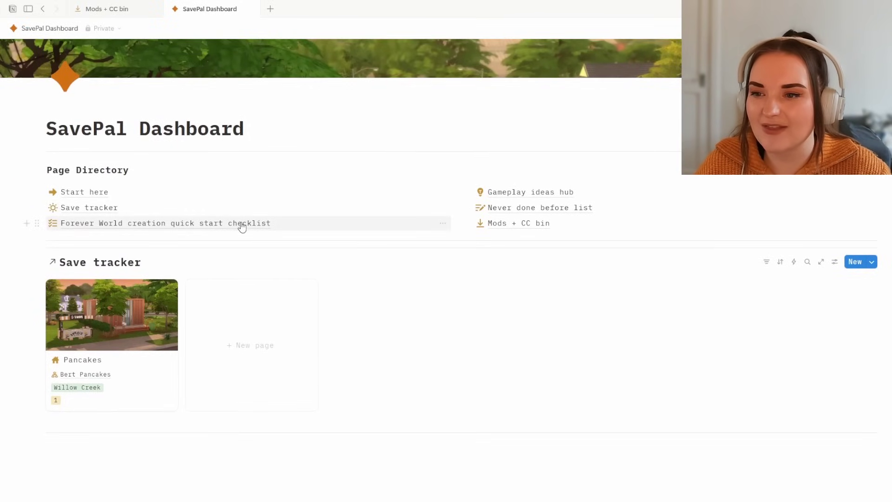
Step: Open the Save tracker page from the page directory and expand the Tracker tips + notes section
{"action": "left_click", "coordinate": [95, 209]}
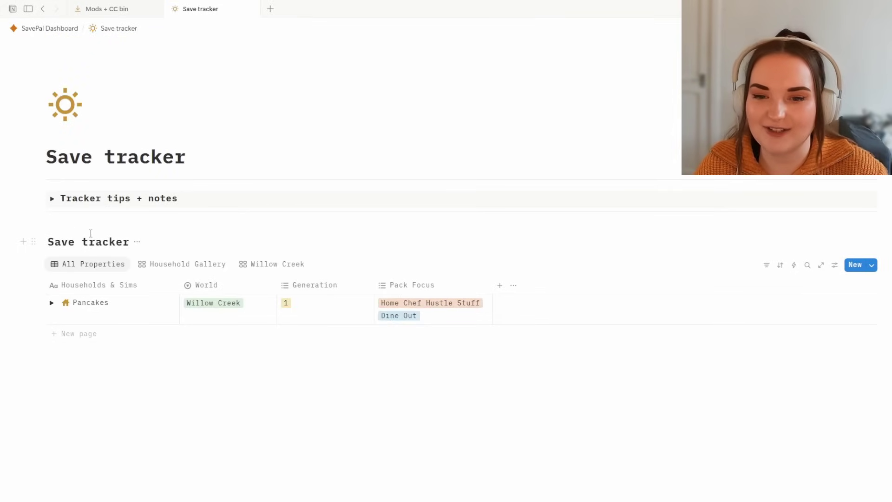
{"action": "left_click", "coordinate": [52, 198]}
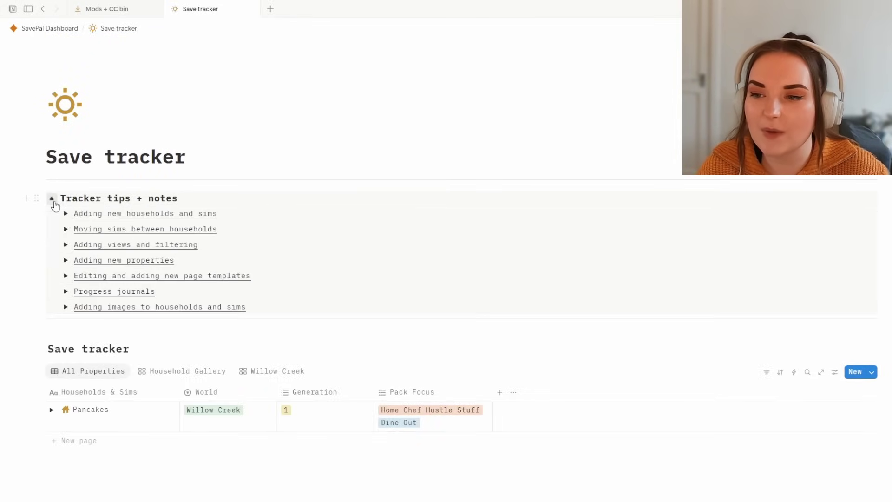
{"action": "left_click", "coordinate": [52, 199]}
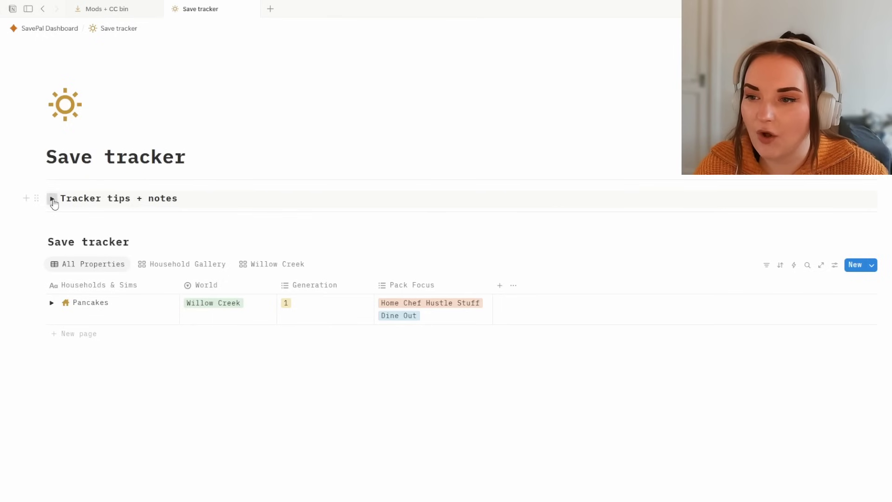
{"action": "left_click", "coordinate": [51, 199]}
Step: Briefly expand and collapse the tips on adding households and sims, moving sims between households, and adding views and filtering
{"action": "left_click", "coordinate": [66, 214]}
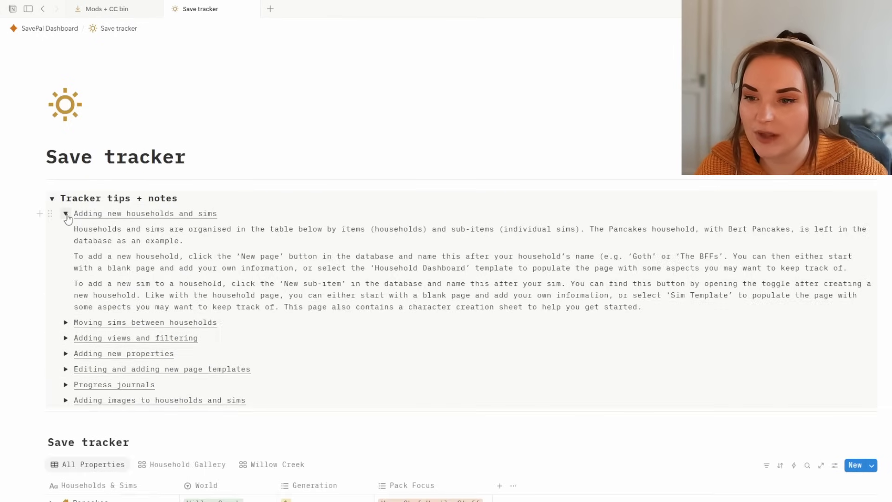
{"action": "left_click", "coordinate": [66, 215]}
{"action": "left_click", "coordinate": [66, 230]}
{"action": "left_click", "coordinate": [66, 230]}
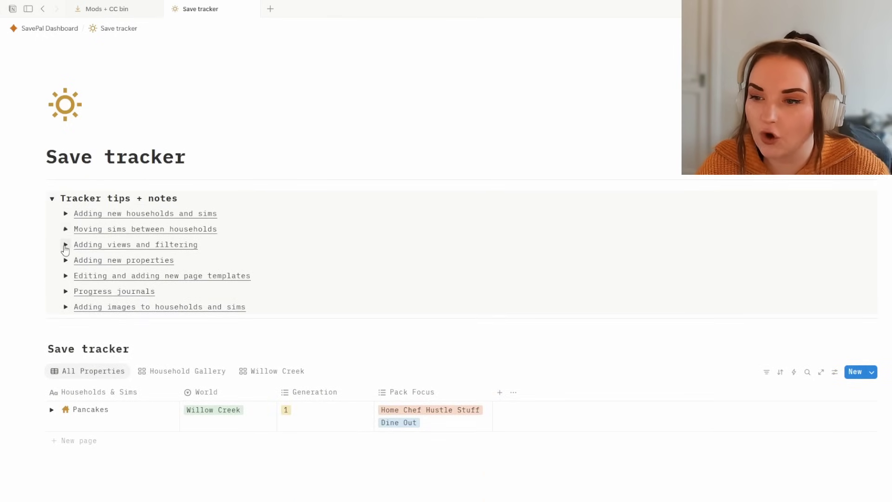
{"action": "left_click", "coordinate": [66, 244]}
{"action": "left_click", "coordinate": [66, 245]}
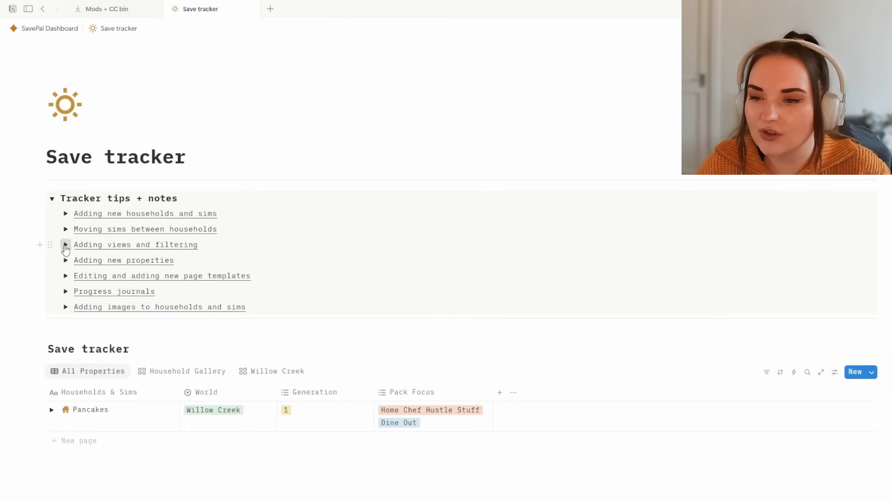
Step: Expand the Adding views and filtering tip and read its instructions on filtering households by world
{"action": "left_click", "coordinate": [65, 244]}
{"action": "scroll", "coordinate": [424, 348], "scroll_direction": "down", "scroll_amount": 3}
{"action": "scroll", "coordinate": [427, 349], "scroll_direction": "down", "scroll_amount": 2}
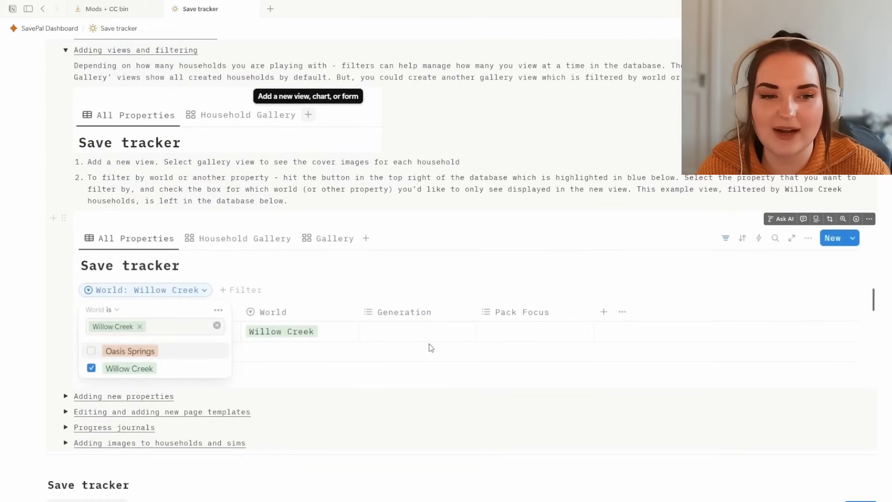
Step: Collapse the Adding views and filtering tip and look over the remaining tips and the save tracker table
{"action": "scroll", "coordinate": [428, 349], "scroll_direction": "up", "scroll_amount": 2}
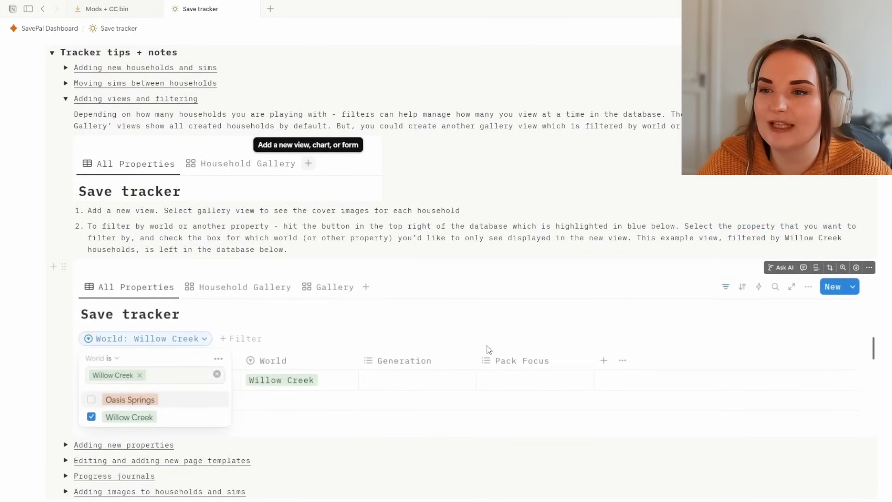
{"action": "scroll", "coordinate": [489, 349], "scroll_direction": "up", "scroll_amount": 1}
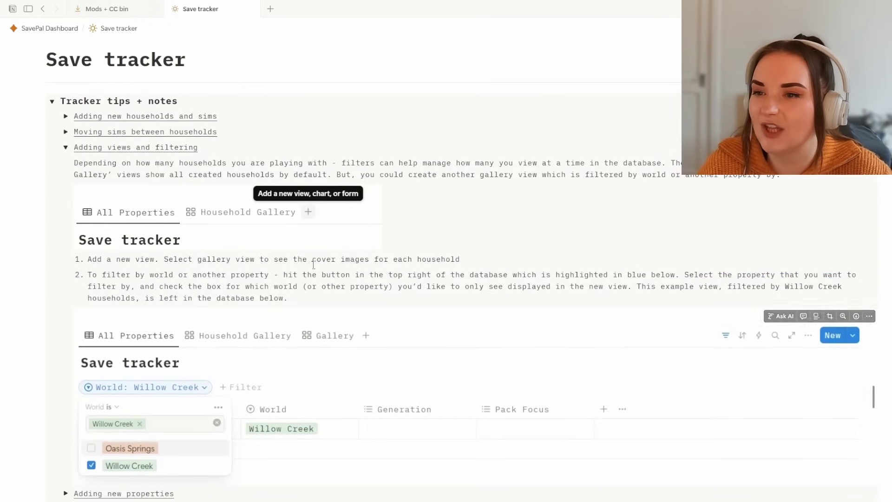
{"action": "left_click", "coordinate": [69, 149]}
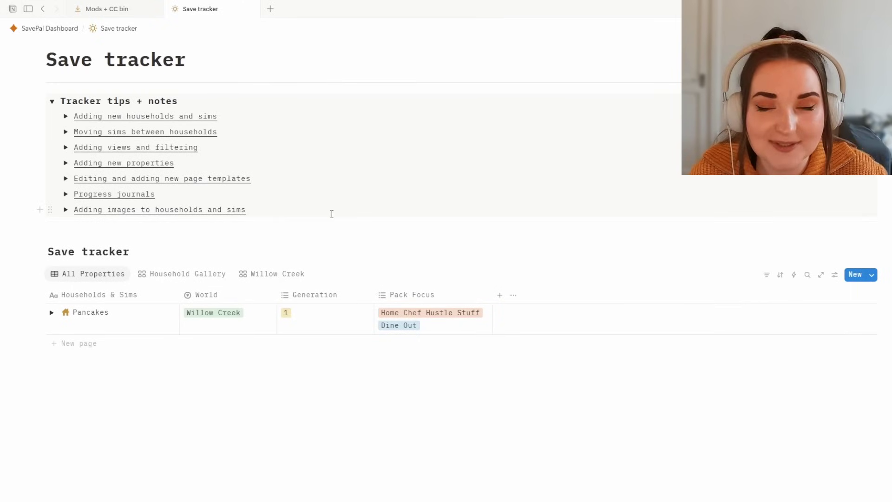
{"action": "scroll", "coordinate": [321, 253], "scroll_direction": "up", "scroll_amount": 2}
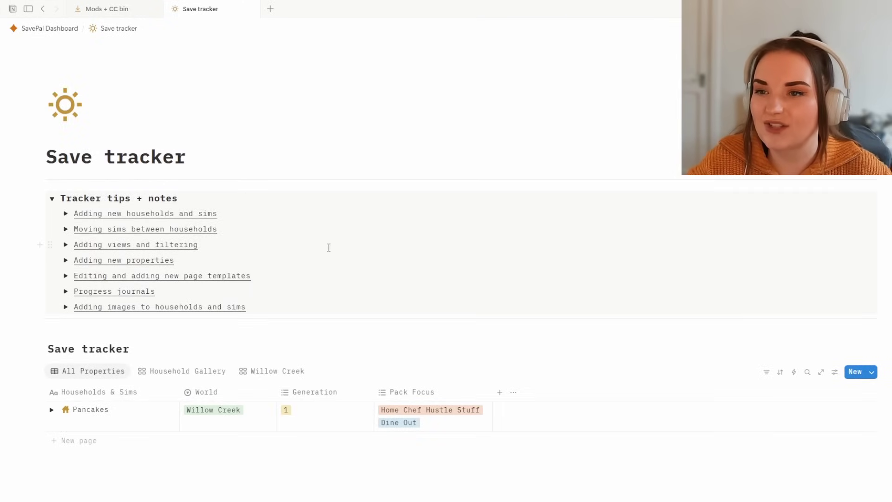
{"action": "scroll", "coordinate": [414, 265], "scroll_direction": "down", "scroll_amount": 2}
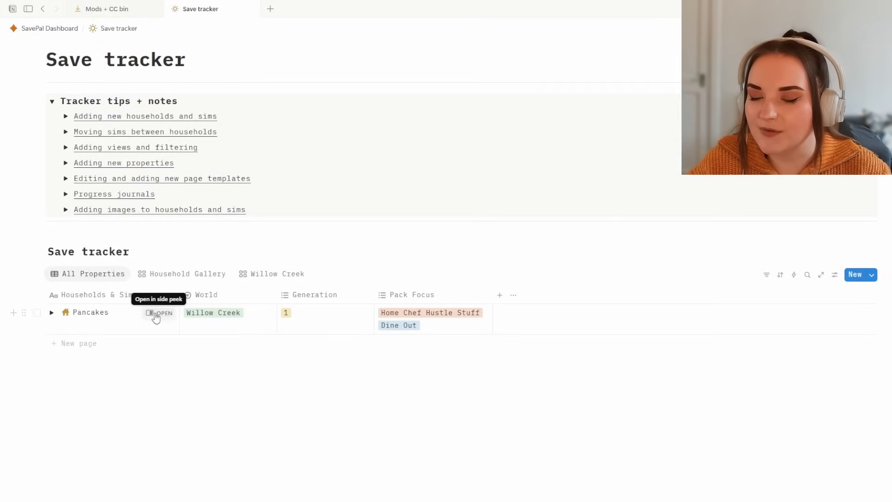
Step: Open the Pancakes household from the save tracker as a full page and look over its cover and properties
{"action": "left_click", "coordinate": [163, 314]}
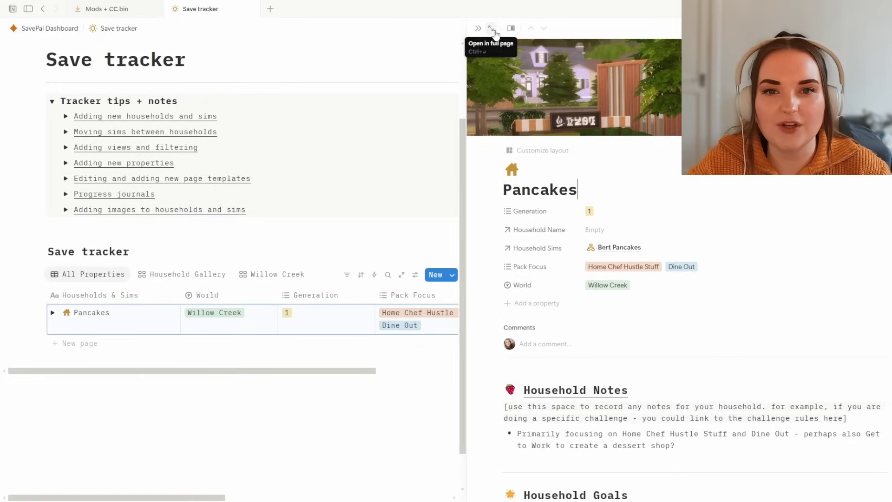
{"action": "left_click", "coordinate": [492, 30]}
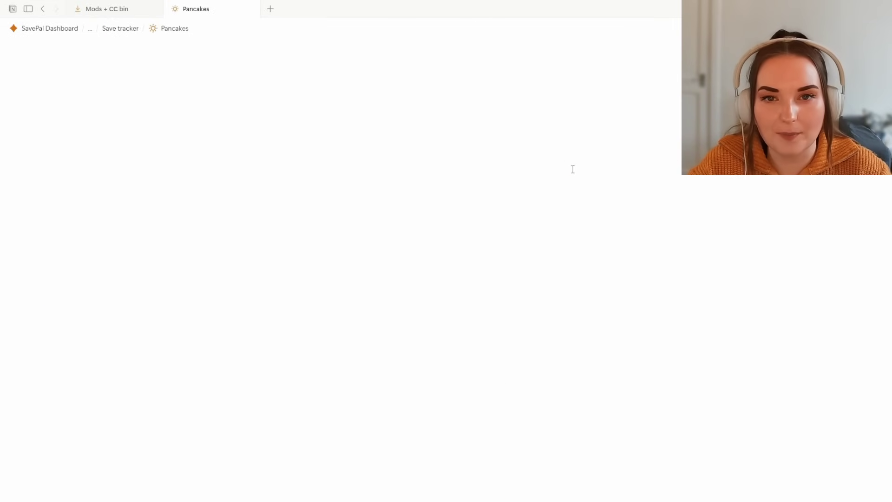
{"action": "scroll", "coordinate": [572, 288], "scroll_direction": "down", "scroll_amount": 2}
{"action": "scroll", "coordinate": [552, 323], "scroll_direction": "up", "scroll_amount": 2}
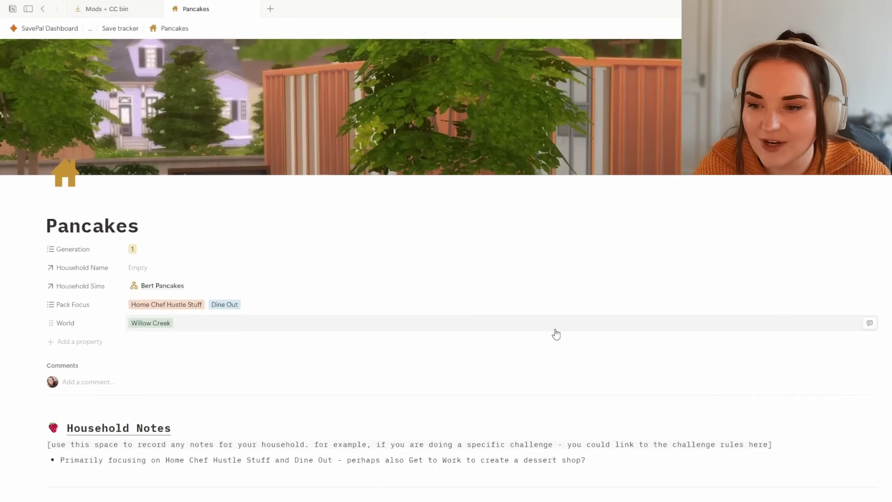
{"action": "scroll", "coordinate": [498, 326], "scroll_direction": "down", "scroll_amount": 2}
{"action": "scroll", "coordinate": [494, 321], "scroll_direction": "up", "scroll_amount": 2}
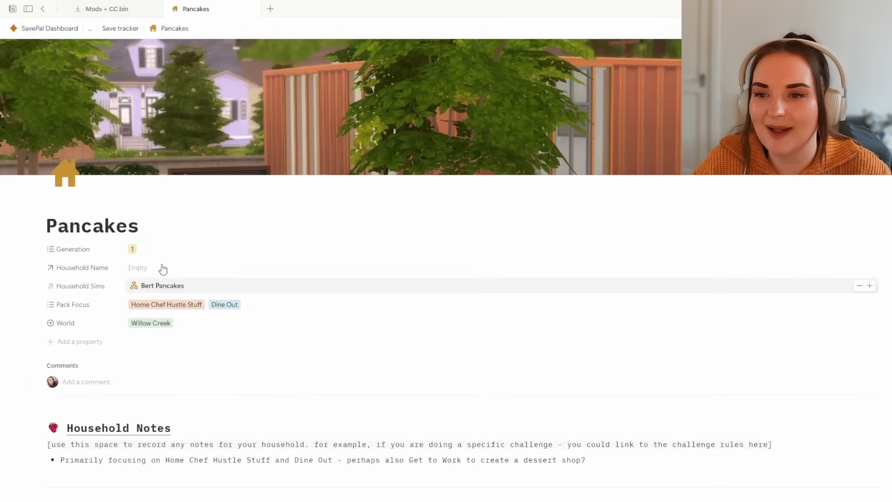
Step: Skim the Pancakes household page from its properties through the Household Notes, Goals and Bio sections
{"action": "scroll", "coordinate": [573, 352], "scroll_direction": "down", "scroll_amount": 1}
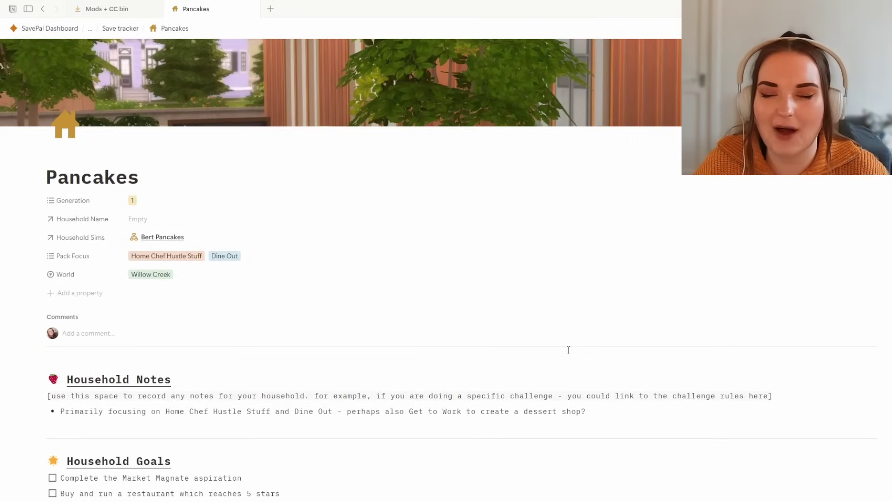
{"action": "scroll", "coordinate": [723, 281], "scroll_direction": "down", "scroll_amount": 3}
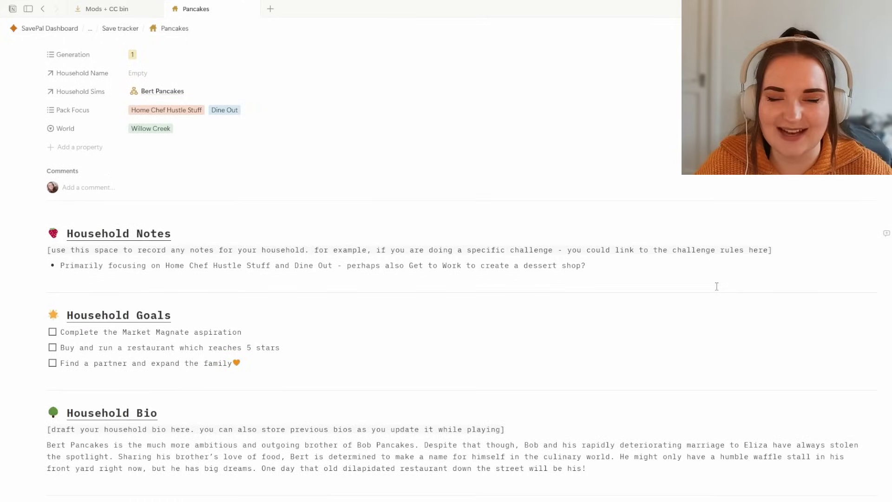
{"action": "scroll", "coordinate": [721, 285], "scroll_direction": "up", "scroll_amount": 4}
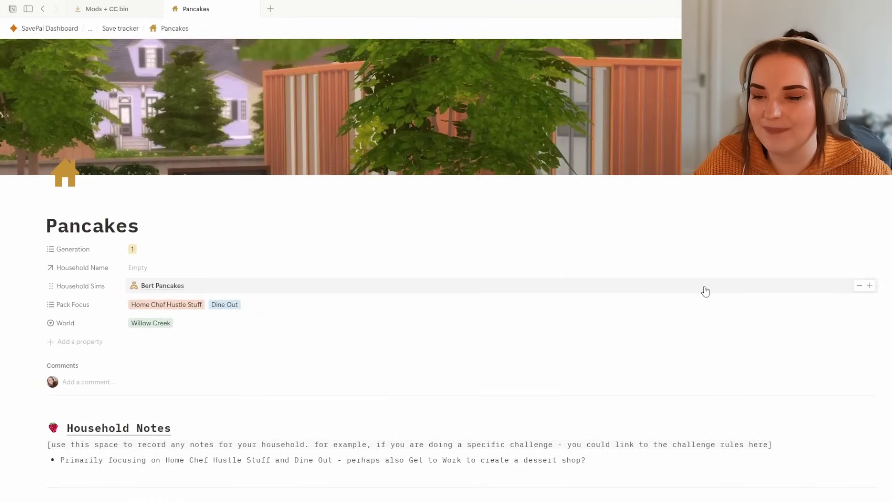
{"action": "scroll", "coordinate": [634, 292], "scroll_direction": "down", "scroll_amount": 1}
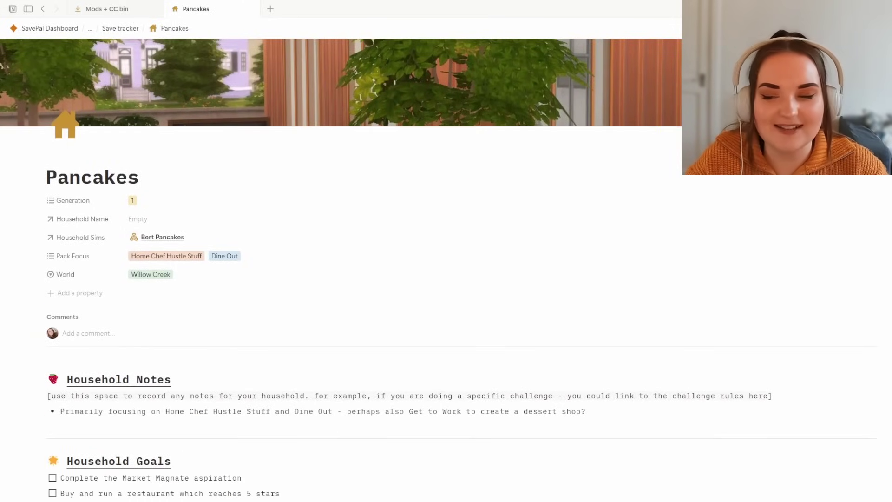
{"action": "scroll", "coordinate": [340, 267], "scroll_direction": "down", "scroll_amount": 3}
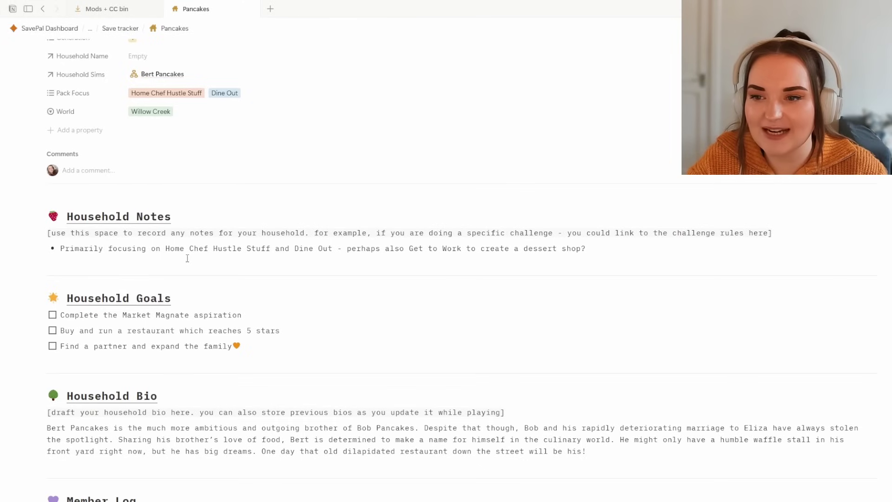
Step: Read the Household Notes section, highlighting the guidance on linking to the challenge rules
{"action": "left_click_drag", "start_coordinate": [144, 217], "coordinate": [150, 217]}
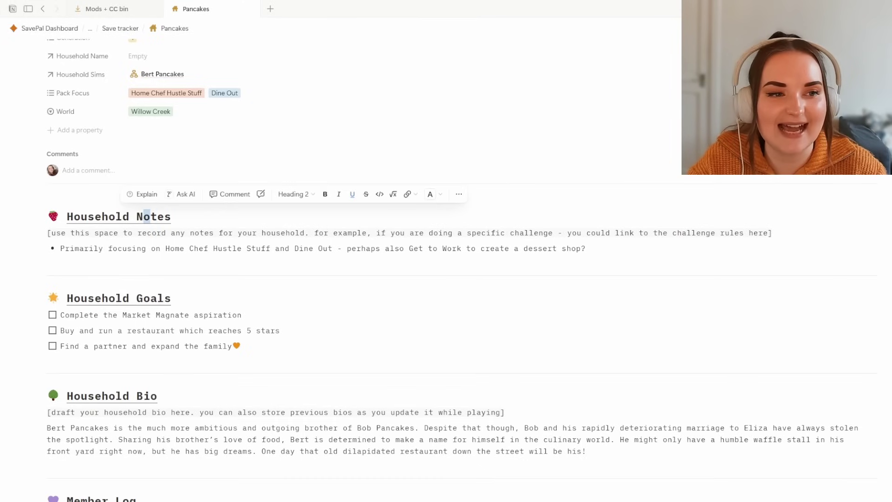
{"action": "scroll", "coordinate": [150, 216], "scroll_direction": "down", "scroll_amount": 1}
{"action": "left_click", "coordinate": [649, 142]}
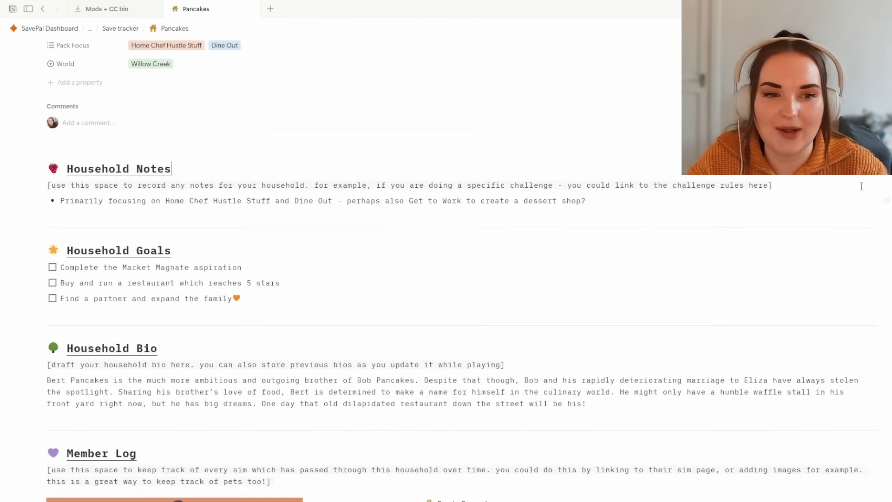
{"action": "scroll", "coordinate": [554, 175], "scroll_direction": "down", "scroll_amount": 1}
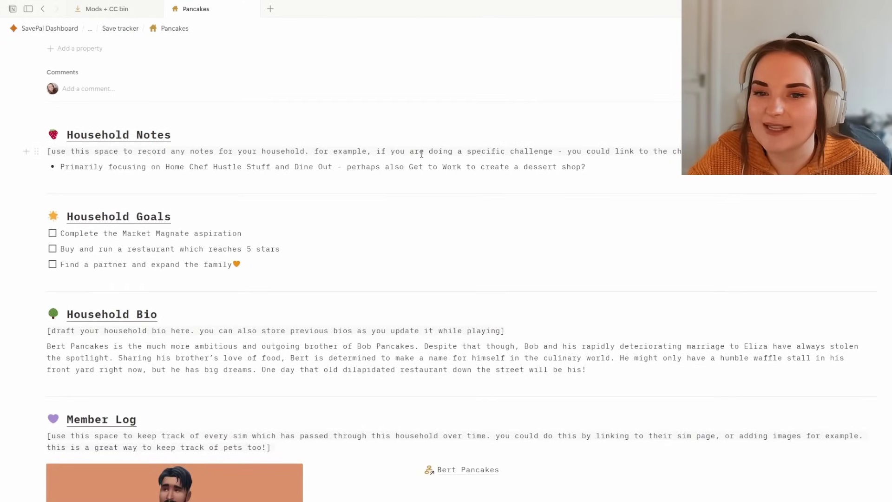
{"action": "left_click_drag", "start_coordinate": [421, 154], "coordinate": [459, 153]}
{"action": "left_click_drag", "start_coordinate": [644, 152], "coordinate": [560, 152]}
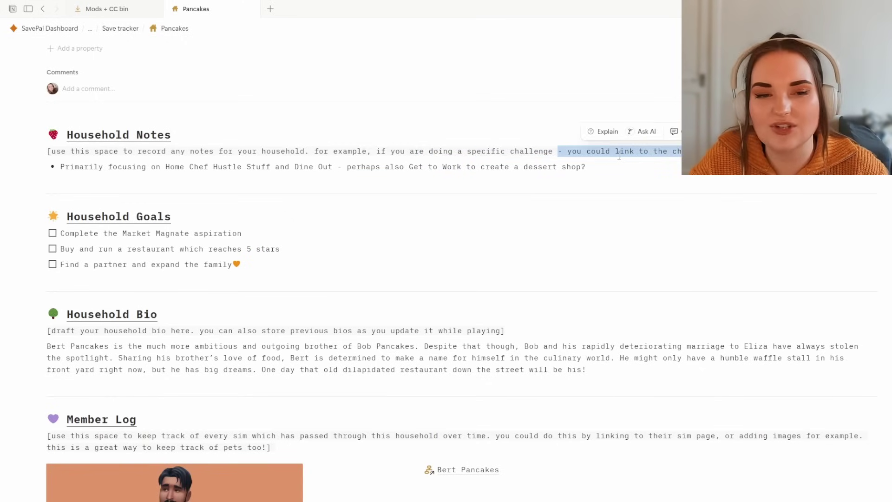
{"action": "left_click", "coordinate": [658, 174]}
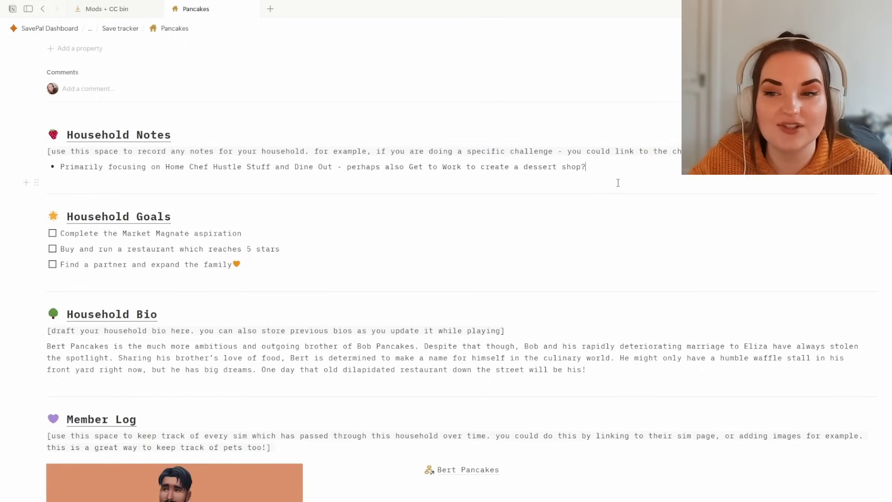
Step: Read the Household Goals, Household Bio and Member Log sections, highlighting parts of the bio and the member log guidance
{"action": "scroll", "coordinate": [621, 281], "scroll_direction": "down", "scroll_amount": 3}
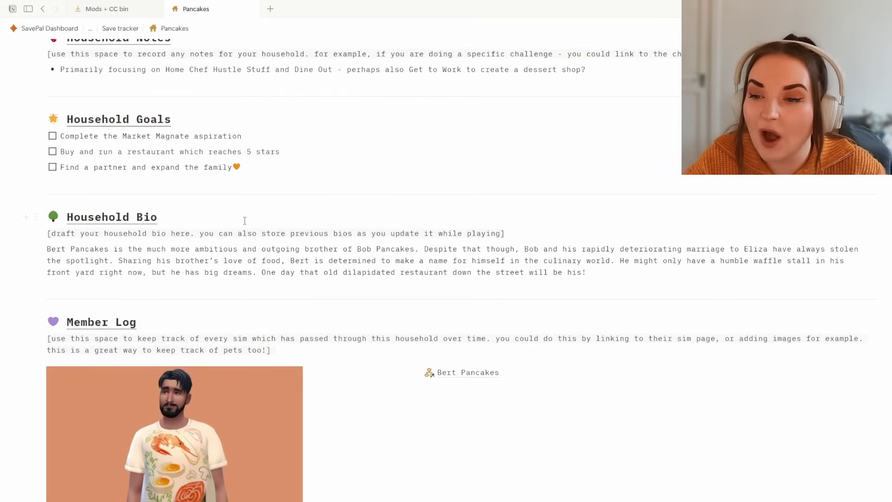
{"action": "left_click_drag", "start_coordinate": [515, 248], "coordinate": [449, 260]}
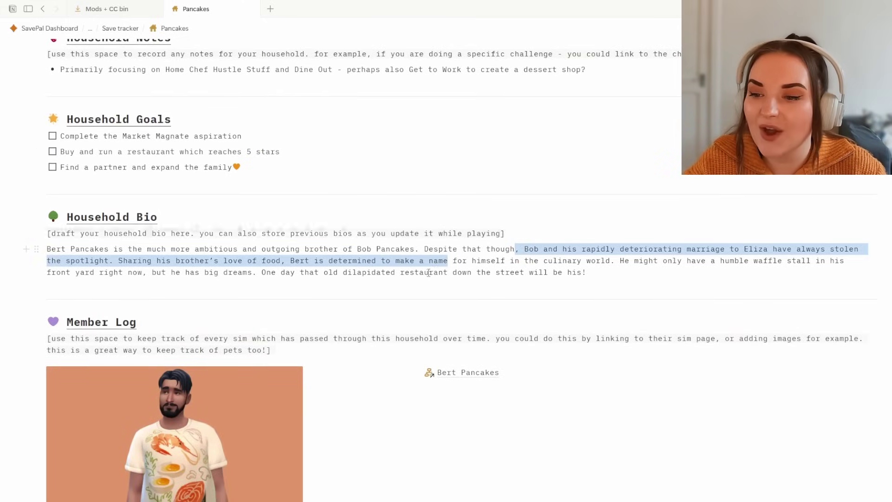
{"action": "left_click", "coordinate": [429, 272]}
{"action": "scroll", "coordinate": [472, 318], "scroll_direction": "down", "scroll_amount": 4}
{"action": "left_click_drag", "start_coordinate": [272, 182], "coordinate": [289, 181]}
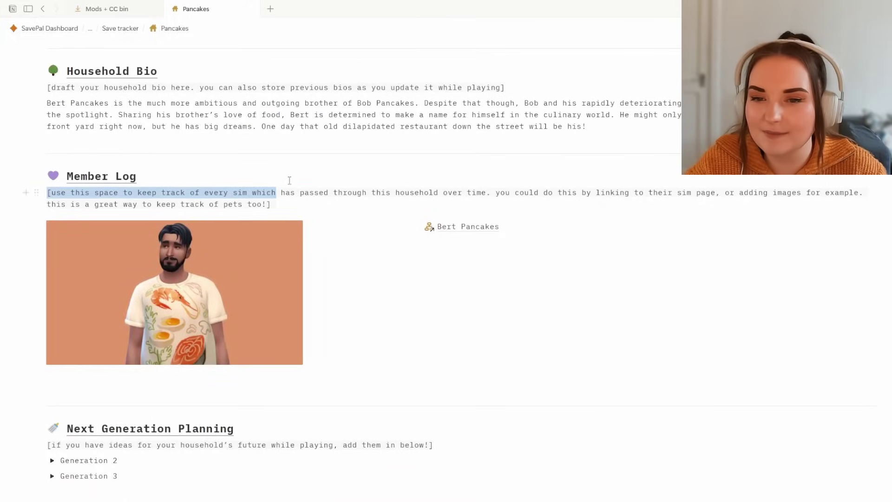
{"action": "left_click", "coordinate": [436, 271]}
Step: Expand the Generation 2 ideas under Next Generation Planning to read them, and collapse them again
{"action": "scroll", "coordinate": [452, 283], "scroll_direction": "down", "scroll_amount": 4}
{"action": "scroll", "coordinate": [452, 283], "scroll_direction": "down", "scroll_amount": 3}
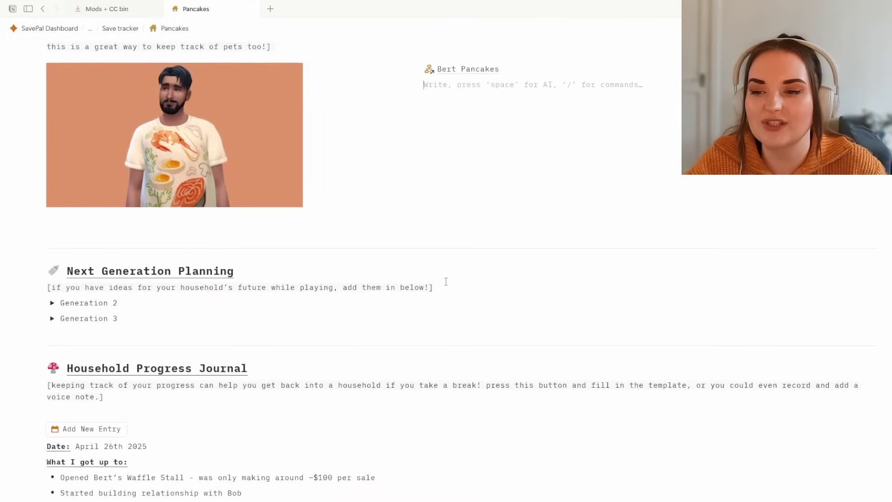
{"action": "left_click", "coordinate": [51, 218]}
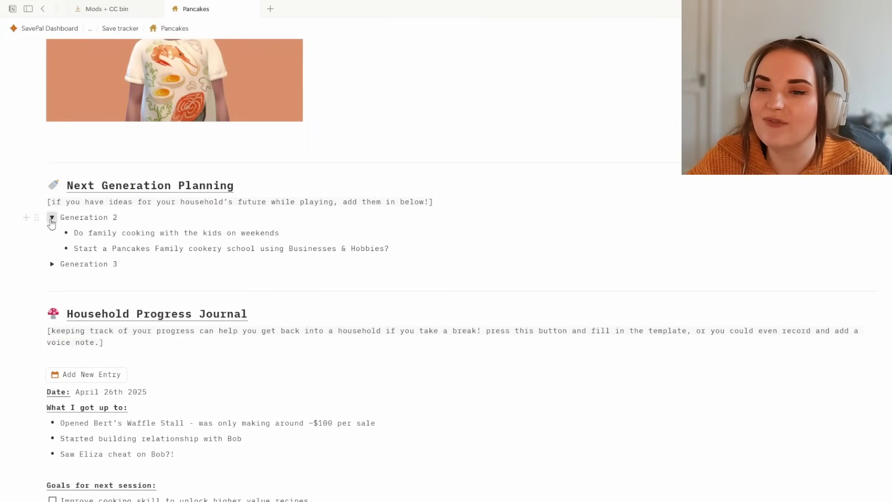
{"action": "left_click", "coordinate": [52, 220]}
{"action": "scroll", "coordinate": [175, 302], "scroll_direction": "down", "scroll_amount": 3}
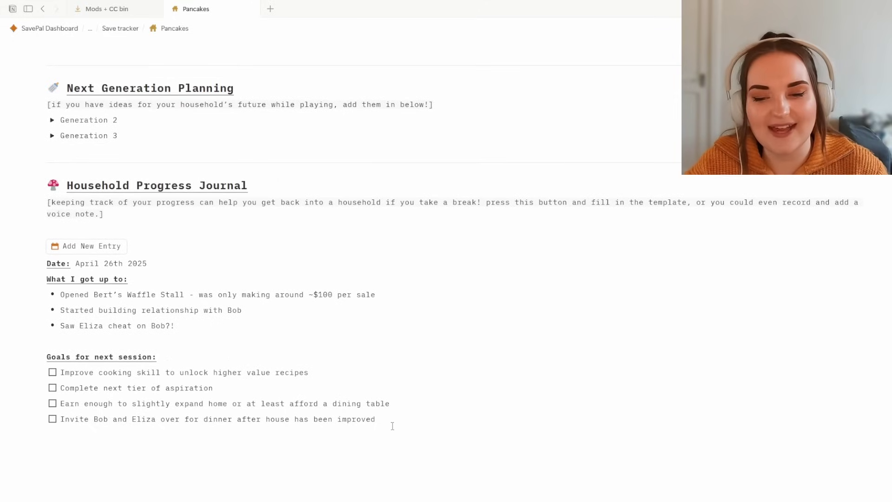
Step: Read the Household Progress Journal entry, covering What I got up to and Goals for next session
{"action": "left_click_drag", "start_coordinate": [393, 426], "coordinate": [350, 420]}
{"action": "triple_click", "coordinate": [273, 284]}
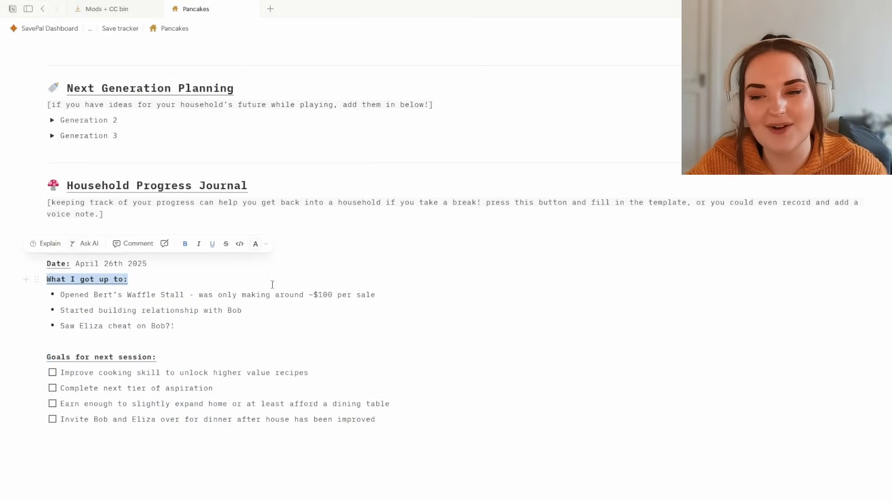
{"action": "left_click", "coordinate": [285, 309]}
{"action": "left_click_drag", "start_coordinate": [325, 382], "coordinate": [309, 353]}
{"action": "left_click", "coordinate": [382, 369]}
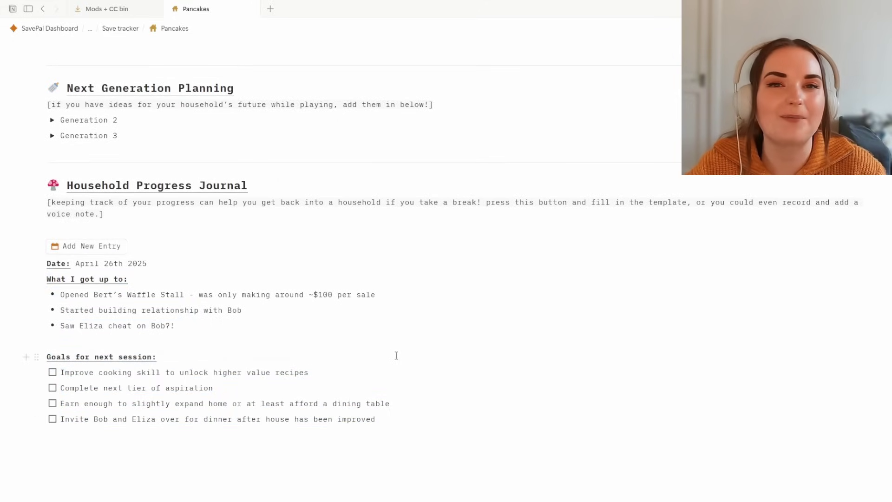
Step: Open the Bert Pancakes sim page from the household's Household Sims property and display it as a full page
{"action": "scroll", "coordinate": [399, 345], "scroll_direction": "up", "scroll_amount": 15}
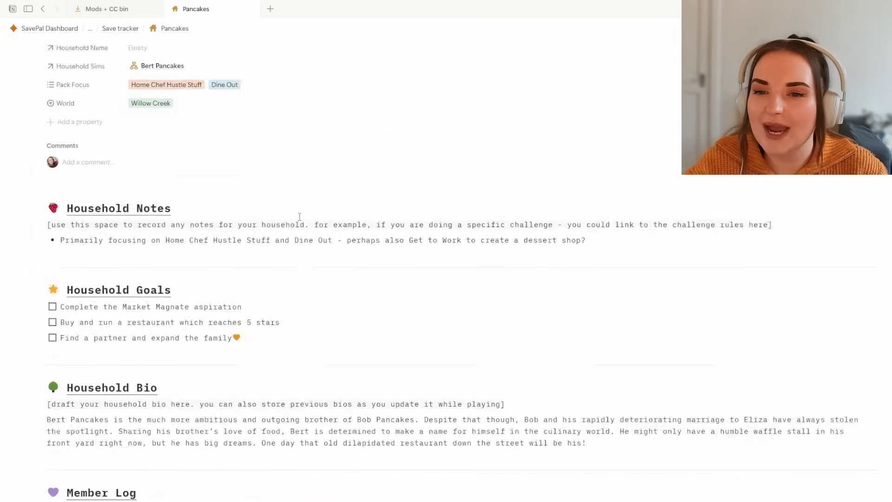
{"action": "scroll", "coordinate": [275, 226], "scroll_direction": "up", "scroll_amount": 1}
{"action": "left_click", "coordinate": [173, 287]}
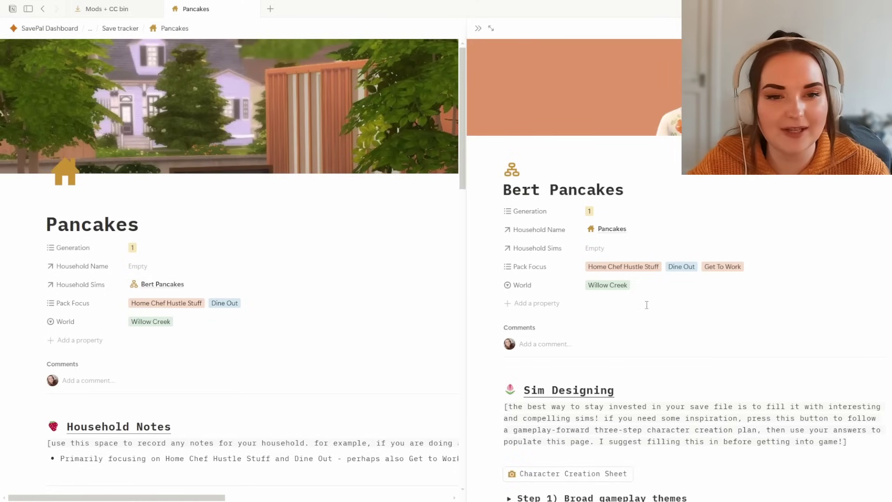
{"action": "left_click", "coordinate": [491, 28]}
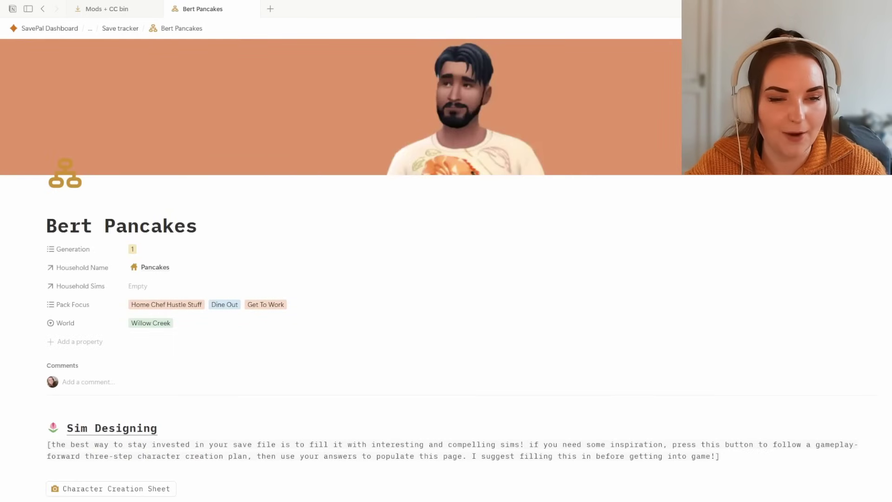
Step: Under Sim Designing, briefly expand and collapse Step 1) Broad gameplay themes and Step 2) Sim aesthetics and backstory
{"action": "scroll", "coordinate": [155, 256], "scroll_direction": "down", "scroll_amount": 5}
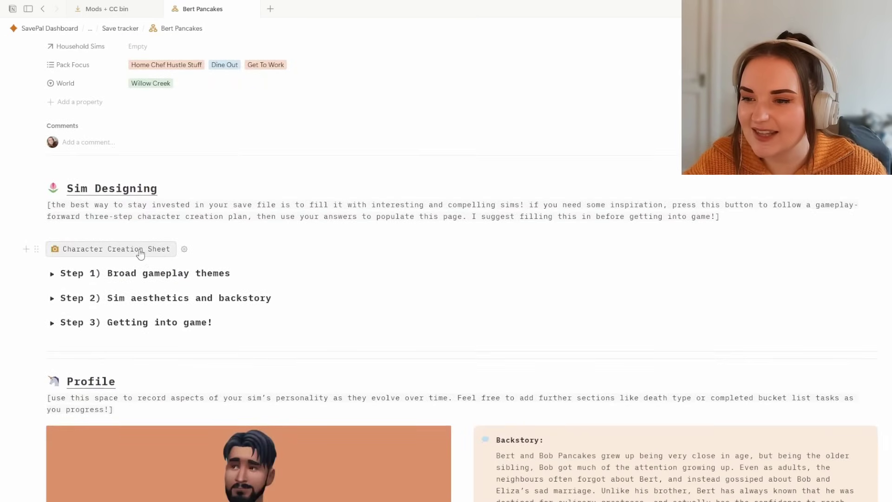
{"action": "left_click", "coordinate": [52, 274]}
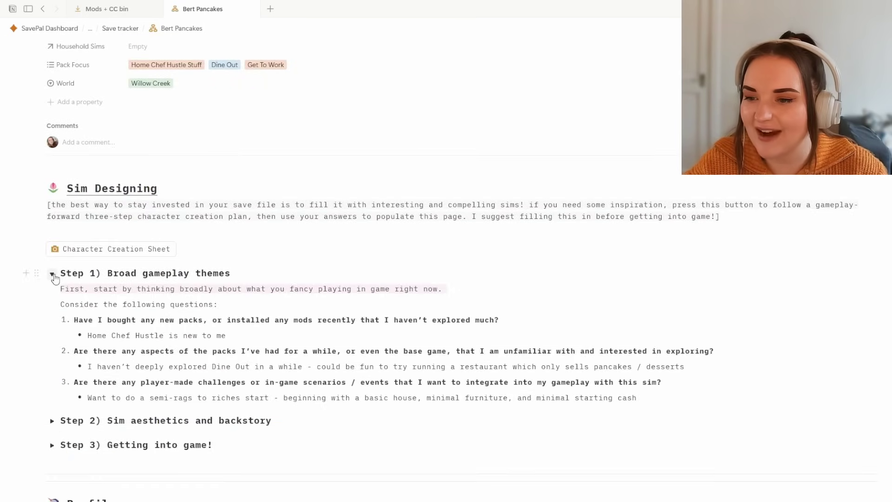
{"action": "left_click", "coordinate": [52, 274]}
{"action": "scroll", "coordinate": [106, 225], "scroll_direction": "down", "scroll_amount": 2}
{"action": "left_click", "coordinate": [51, 200]}
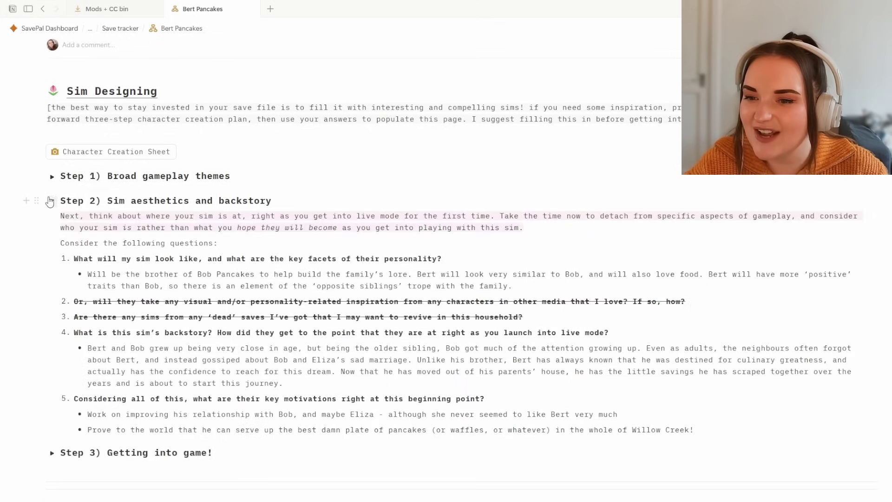
{"action": "left_click", "coordinate": [52, 201]}
Step: Look over the sim's Profile, goals, Sim Notes, Notable Relationships and Progress Journal sections
{"action": "scroll", "coordinate": [242, 300], "scroll_direction": "down", "scroll_amount": 6}
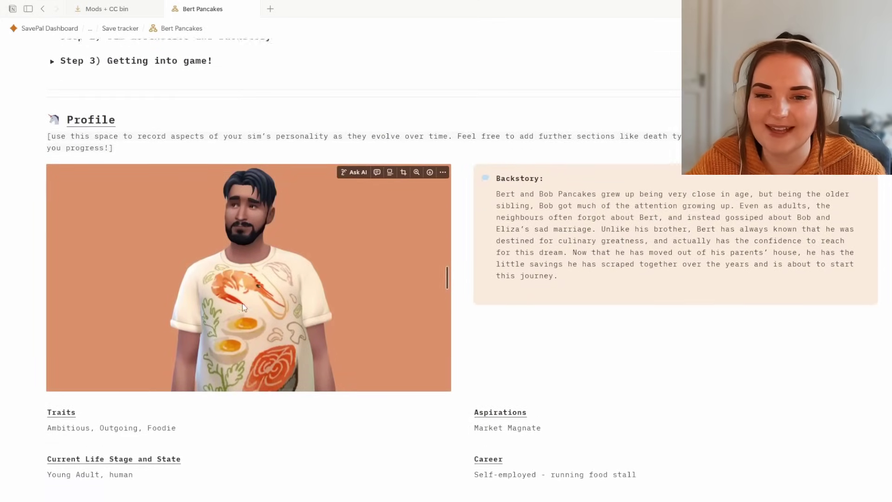
{"action": "scroll", "coordinate": [259, 304], "scroll_direction": "down", "scroll_amount": 8}
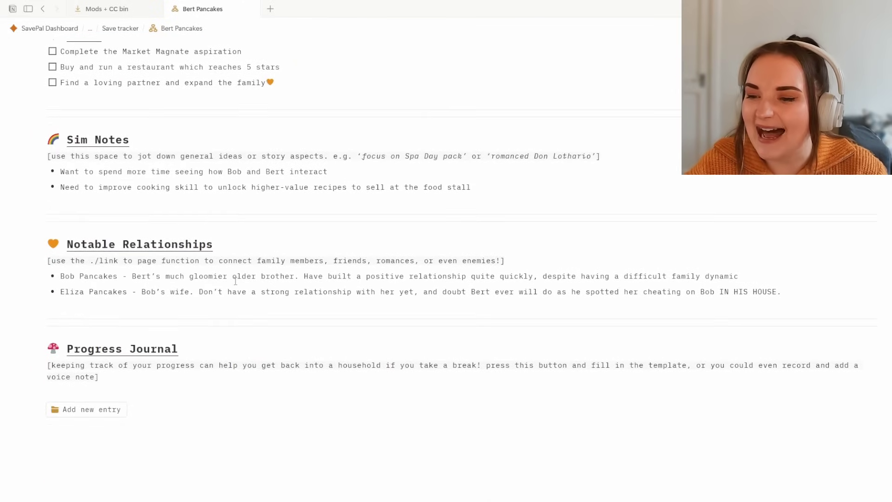
{"action": "left_click_drag", "start_coordinate": [152, 365], "coordinate": [178, 368]}
{"action": "left_click", "coordinate": [197, 368]}
{"action": "left_click_drag", "start_coordinate": [186, 366], "coordinate": [164, 354]}
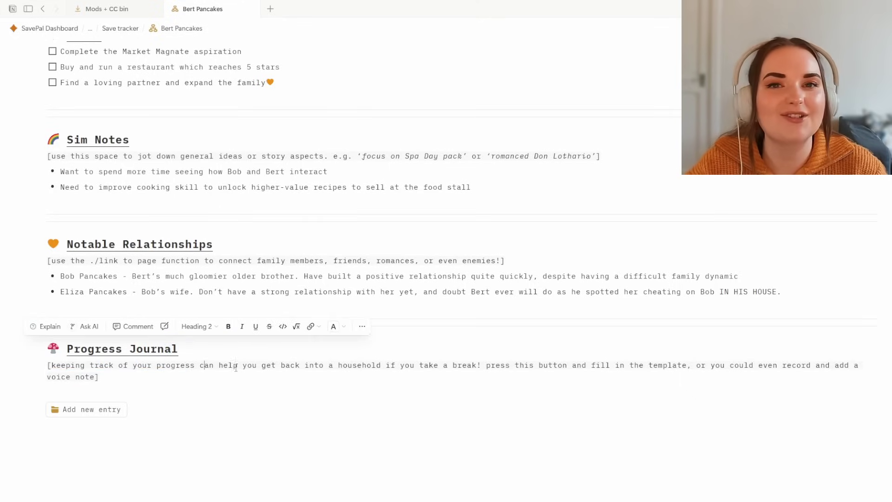
{"action": "left_click", "coordinate": [212, 357]}
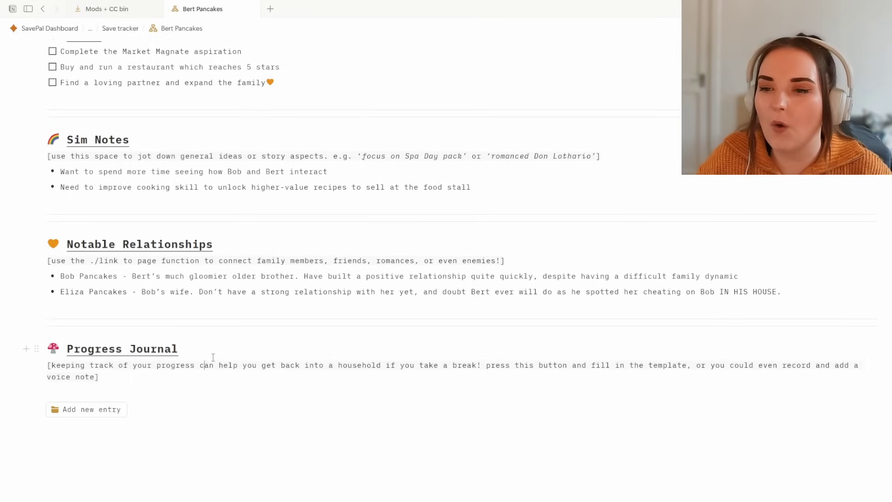
{"action": "scroll", "coordinate": [204, 235], "scroll_direction": "up", "scroll_amount": 20}
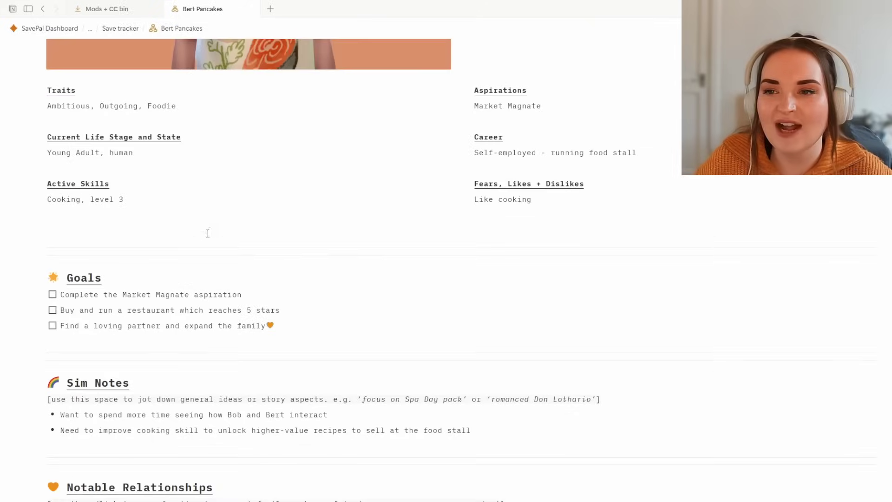
{"action": "scroll", "coordinate": [206, 236], "scroll_direction": "up", "scroll_amount": 3}
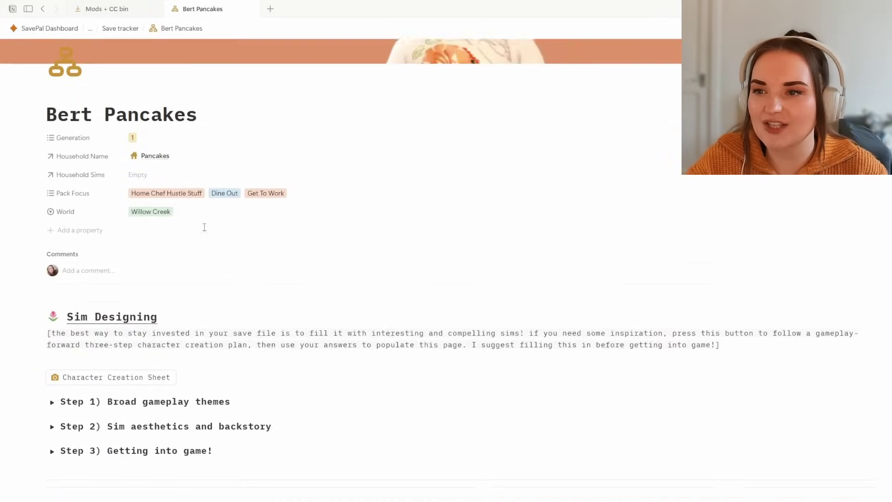
Step: Go from the Mods + CC bin page to its parent SavePal Dashboard and open the Save tracker page from there
{"action": "left_click", "coordinate": [110, 9]}
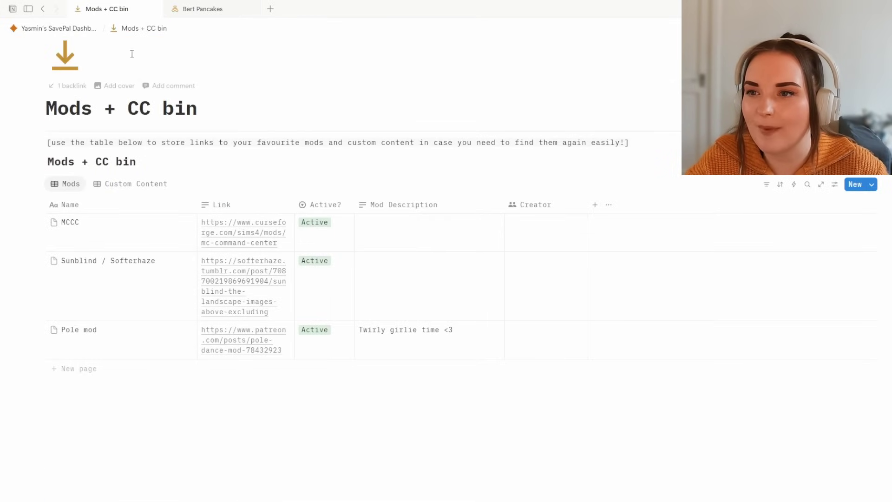
{"action": "left_click", "coordinate": [76, 28]}
{"action": "scroll", "coordinate": [774, 252], "scroll_direction": "down", "scroll_amount": 2}
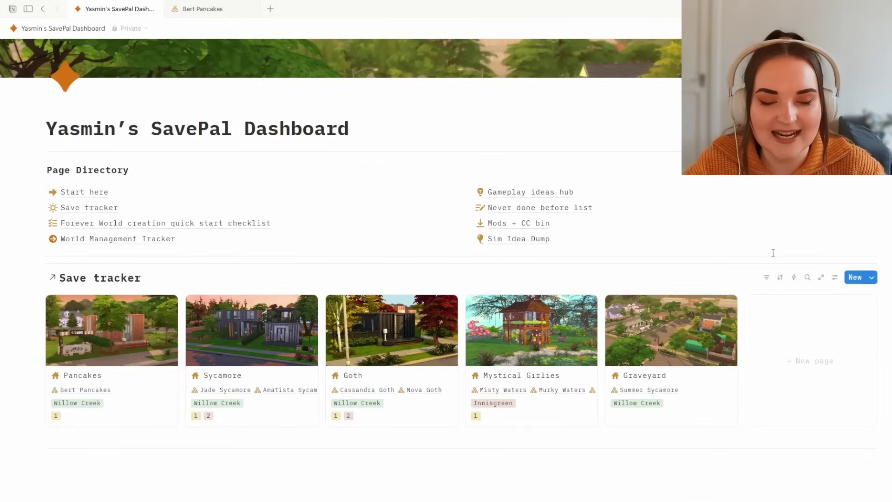
{"action": "scroll", "coordinate": [774, 253], "scroll_direction": "down", "scroll_amount": 1}
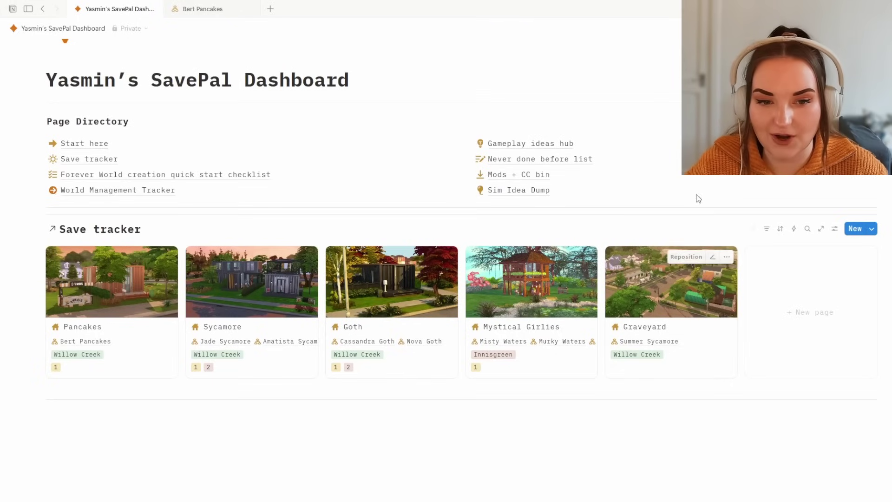
{"action": "left_click", "coordinate": [825, 312]}
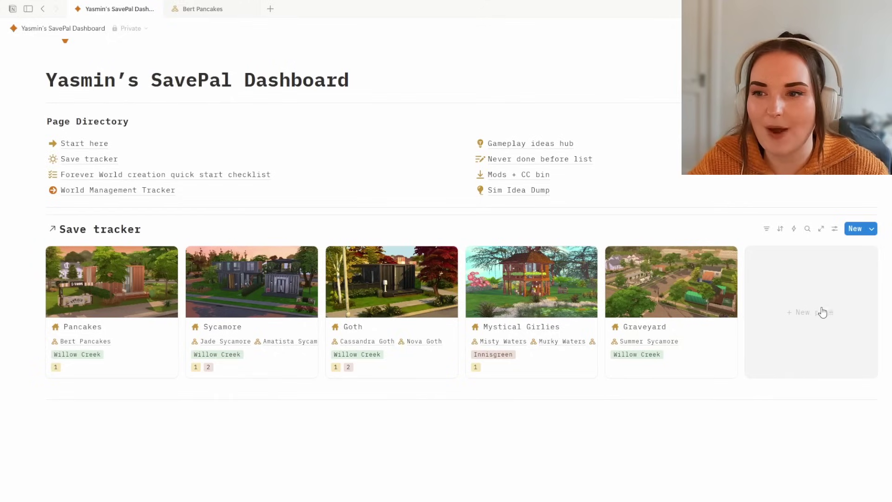
{"action": "left_click", "coordinate": [98, 160]}
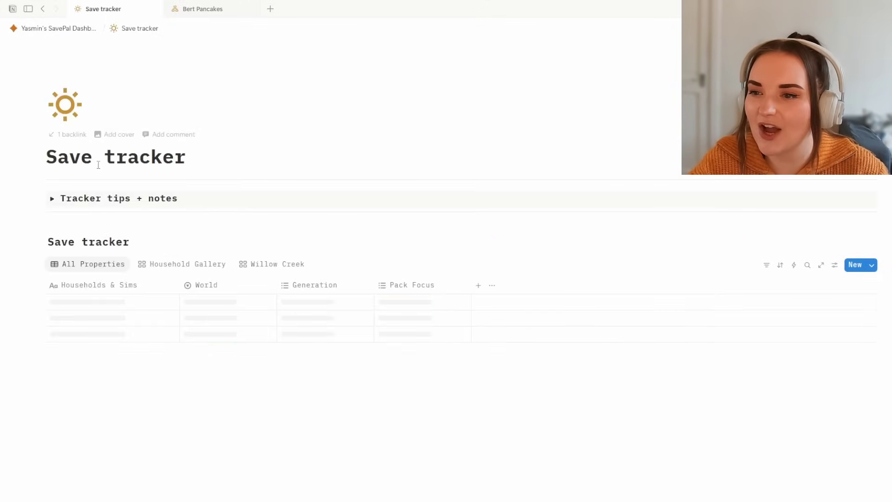
{"action": "scroll", "coordinate": [358, 335], "scroll_direction": "down", "scroll_amount": 2}
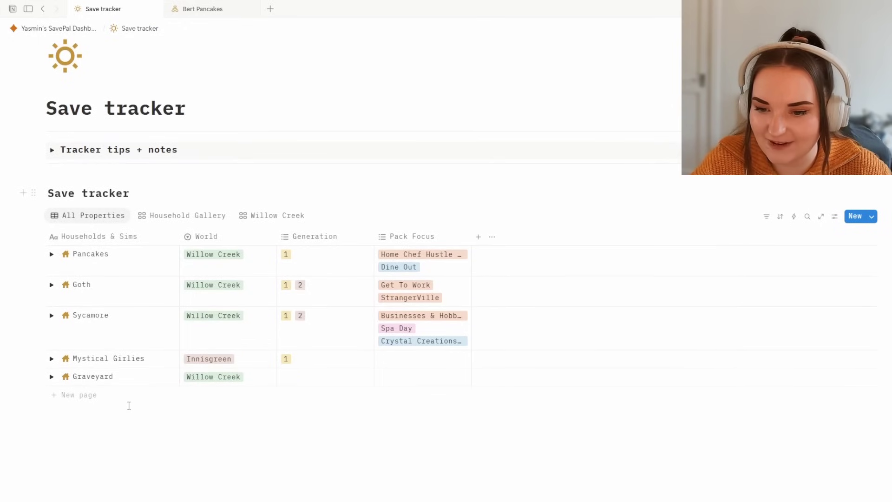
Step: Add a new household entry named Lothario at the end of the Save tracker table
{"action": "left_click", "coordinate": [66, 398]}
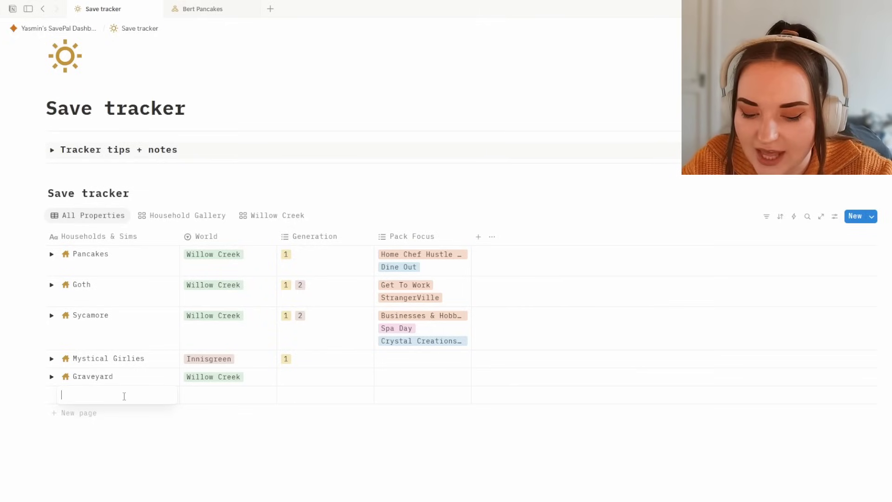
{"action": "type", "text": "Lothario"}
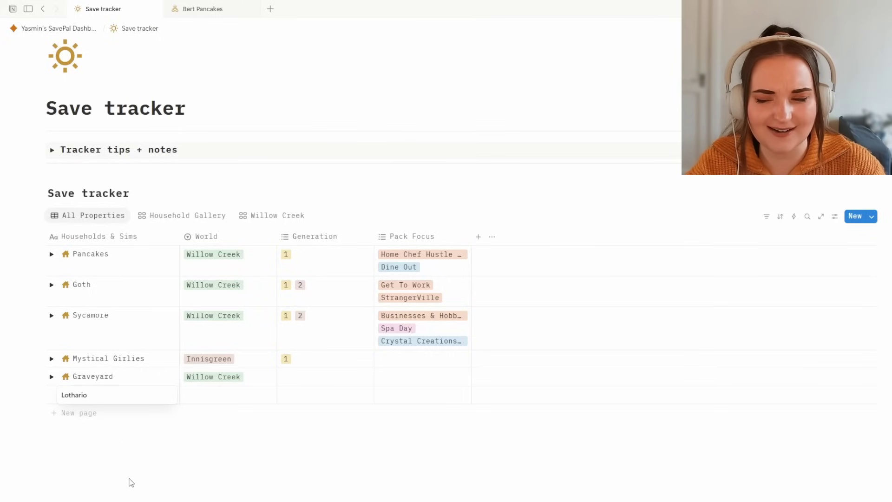
{"action": "key", "text": "Return"}
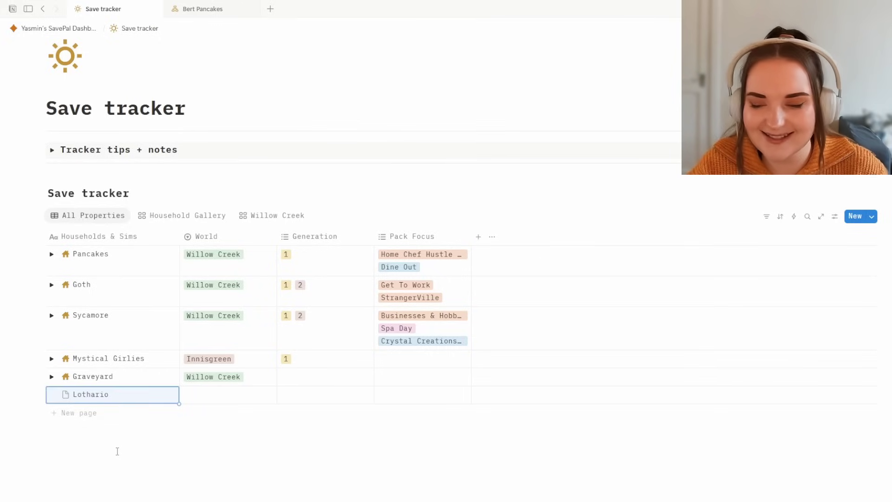
Step: Expand the Lothario entry, check how Sycamore's sims are nested, and add a sub-item named Don Lothario under Lothario
{"action": "left_click", "coordinate": [52, 395]}
{"action": "left_click", "coordinate": [52, 395]}
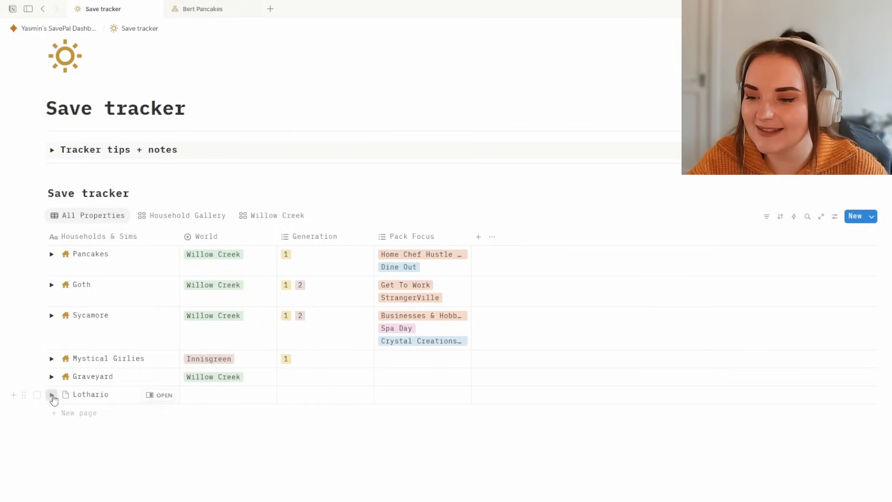
{"action": "left_click", "coordinate": [52, 394]}
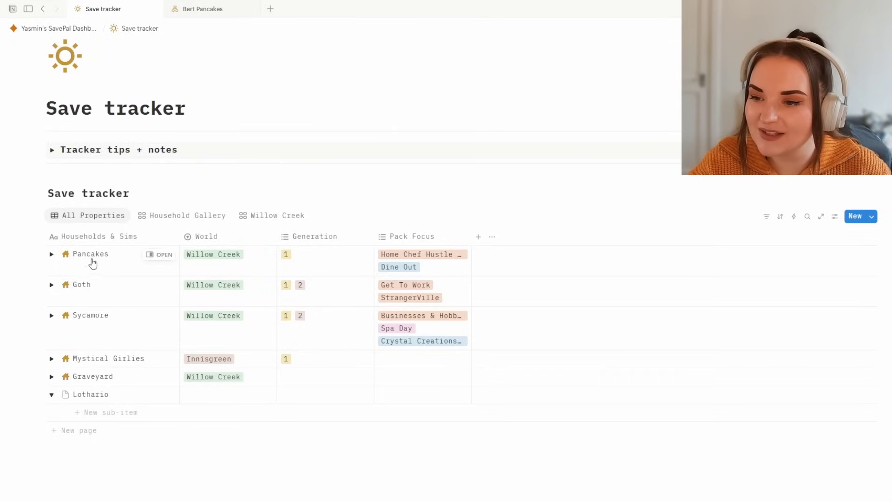
{"action": "left_click", "coordinate": [51, 315]}
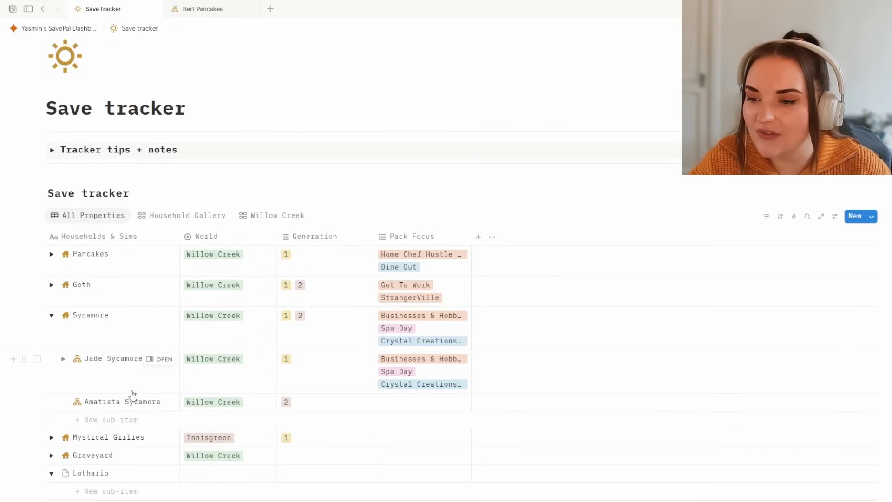
{"action": "left_click", "coordinate": [53, 317]}
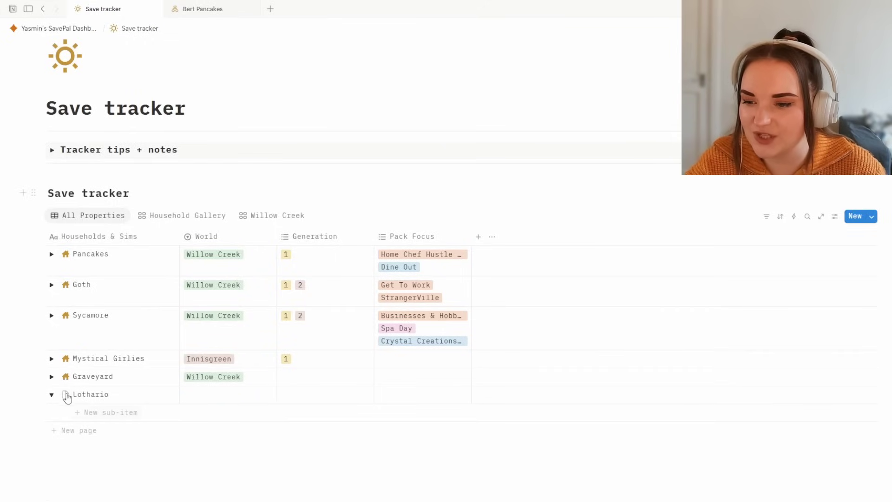
{"action": "left_click", "coordinate": [81, 413]}
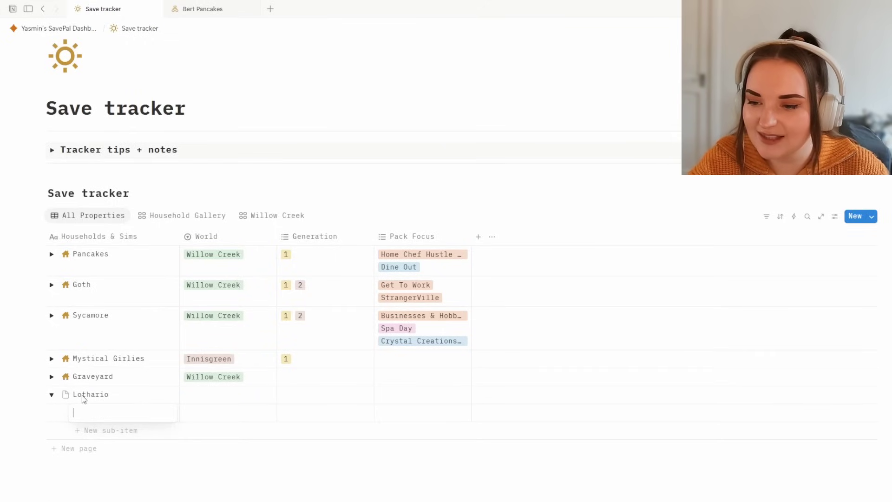
{"action": "type", "text": "Don Lotha"}
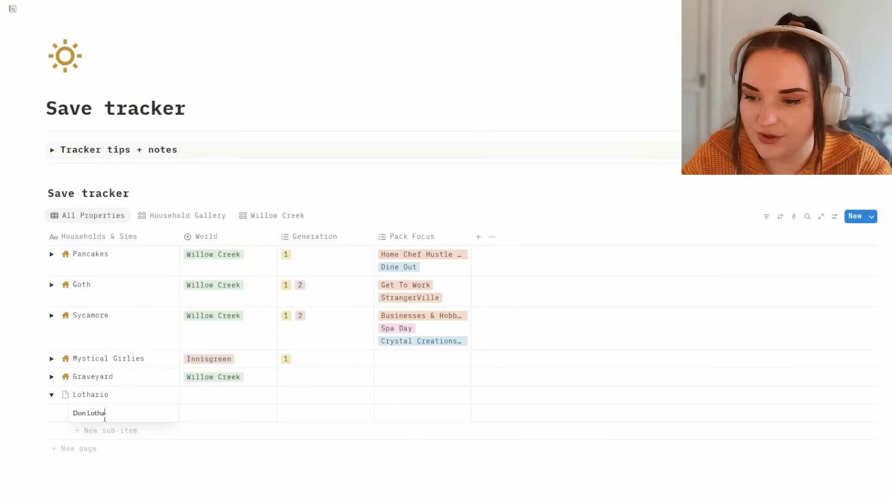
{"action": "type", "text": "rio"}
{"action": "key", "text": "Escape"}
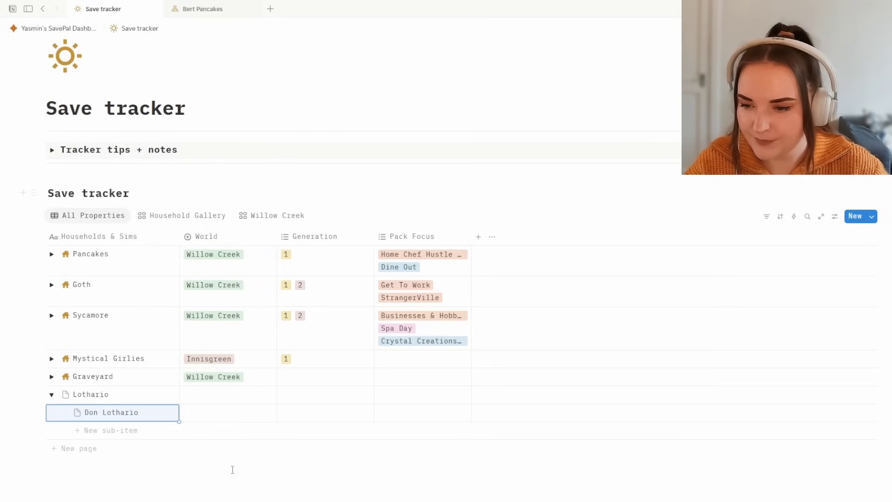
Step: Open the Lothario household entry as a full page and apply the Household Dashboard template
{"action": "left_click", "coordinate": [160, 395]}
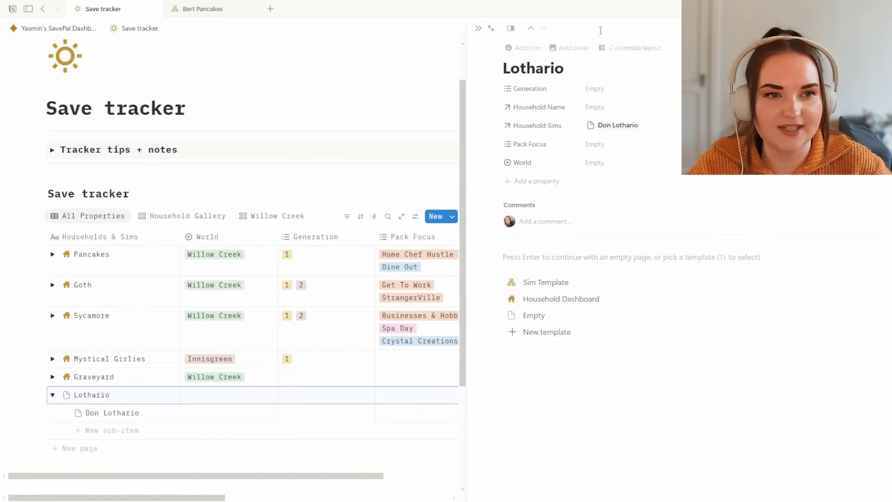
{"action": "left_click", "coordinate": [491, 29]}
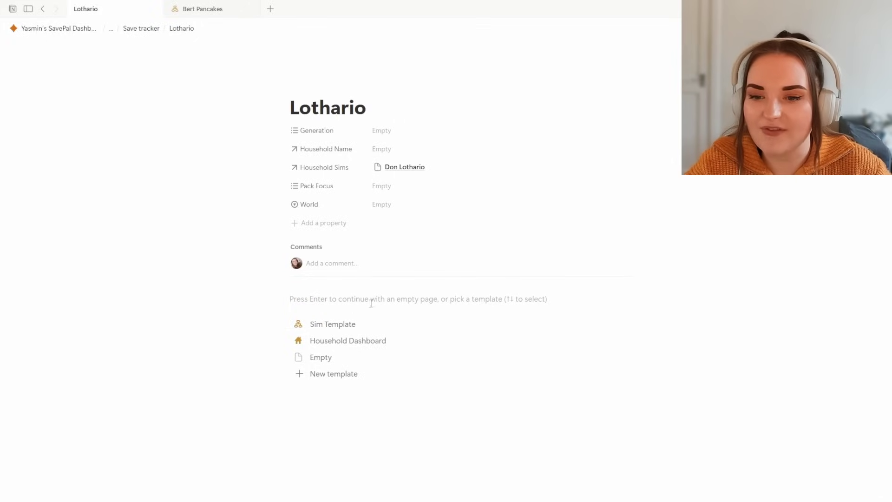
{"action": "left_click", "coordinate": [368, 343]}
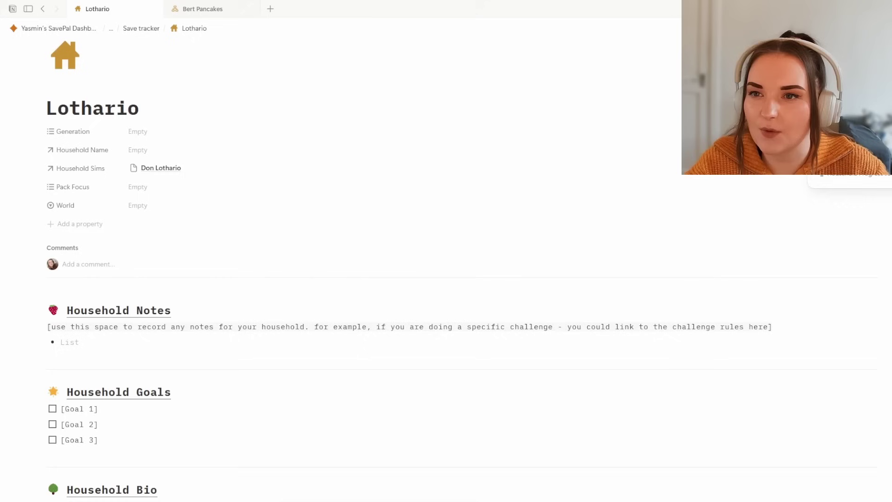
Step: Compare the filled-in Pancakes household page with the blank Lothario sections, from Household Notes through Household Progress Journal
{"action": "left_click", "coordinate": [204, 10]}
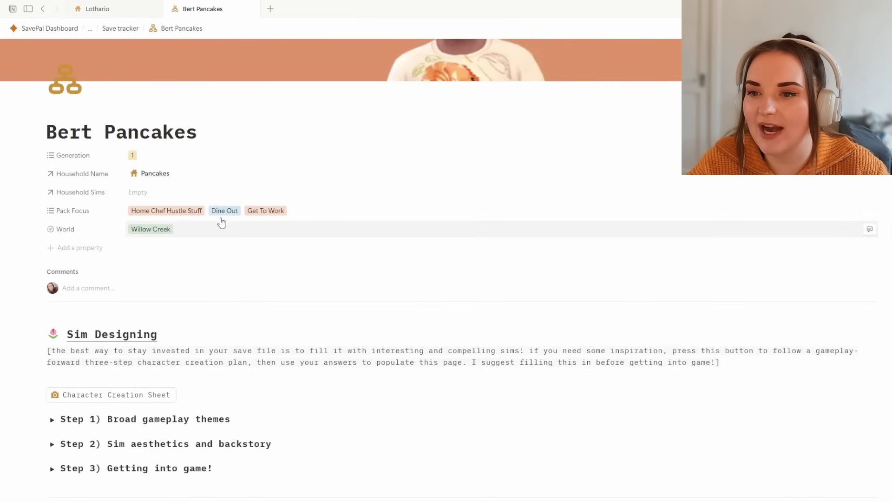
{"action": "left_click", "coordinate": [144, 173]}
{"action": "scroll", "coordinate": [687, 336], "scroll_direction": "down", "scroll_amount": 10}
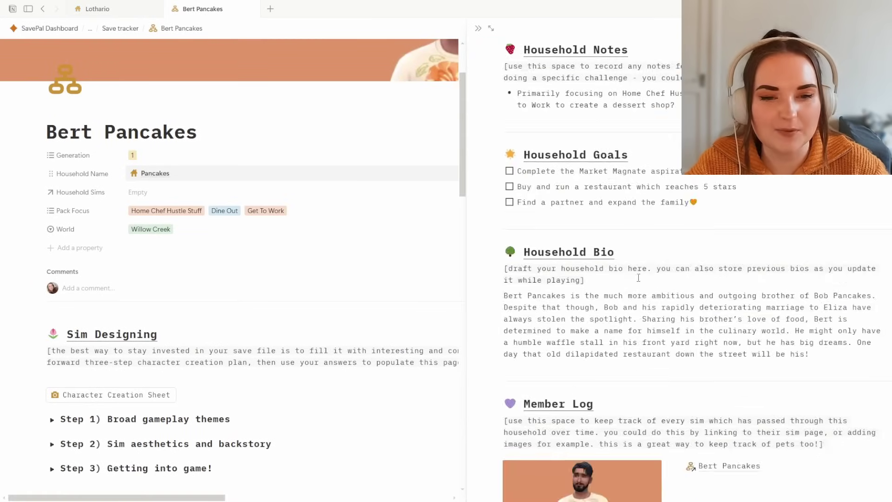
{"action": "scroll", "coordinate": [687, 335], "scroll_direction": "up", "scroll_amount": 10}
{"action": "left_click", "coordinate": [113, 10]}
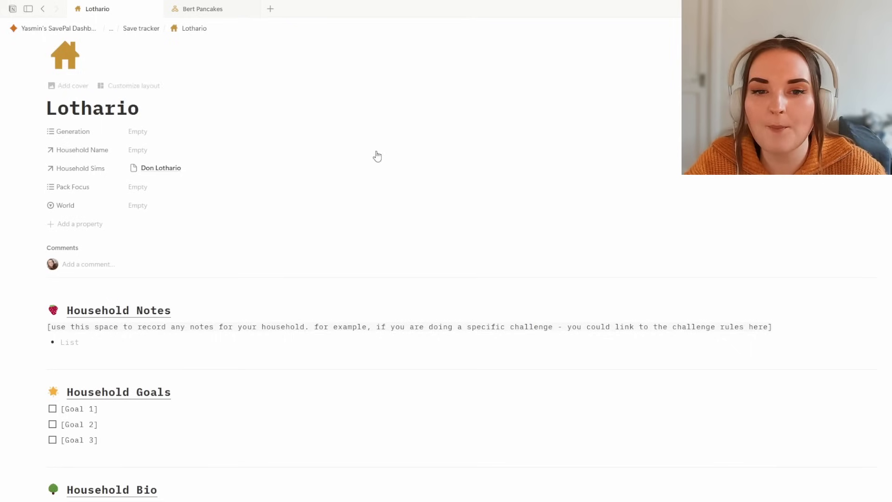
{"action": "scroll", "coordinate": [420, 345], "scroll_direction": "down", "scroll_amount": 3}
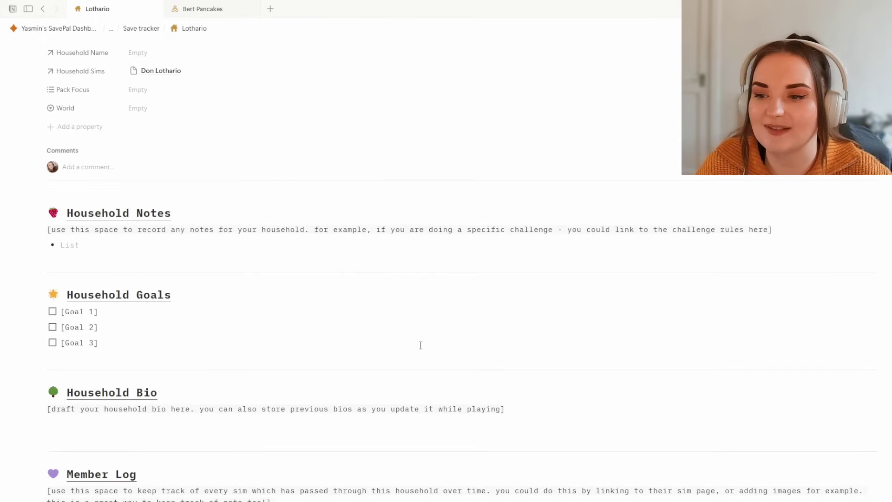
{"action": "scroll", "coordinate": [420, 345], "scroll_direction": "down", "scroll_amount": 6}
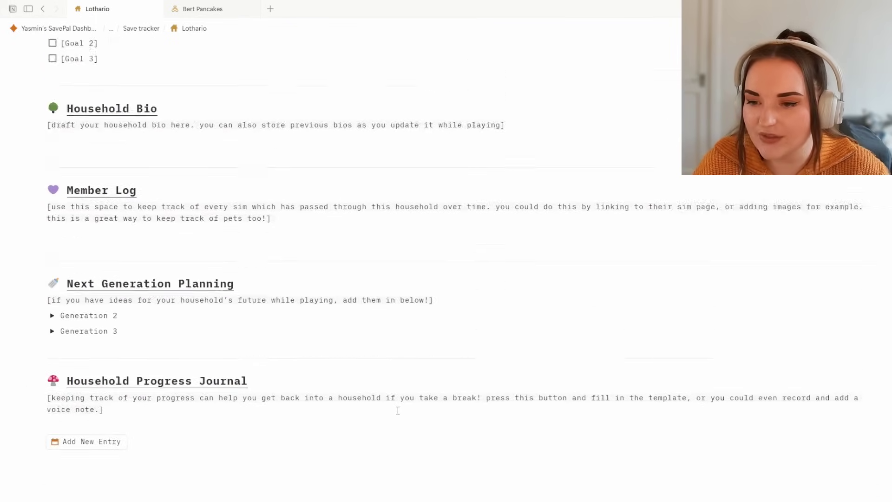
{"action": "scroll", "coordinate": [398, 411], "scroll_direction": "up", "scroll_amount": 8}
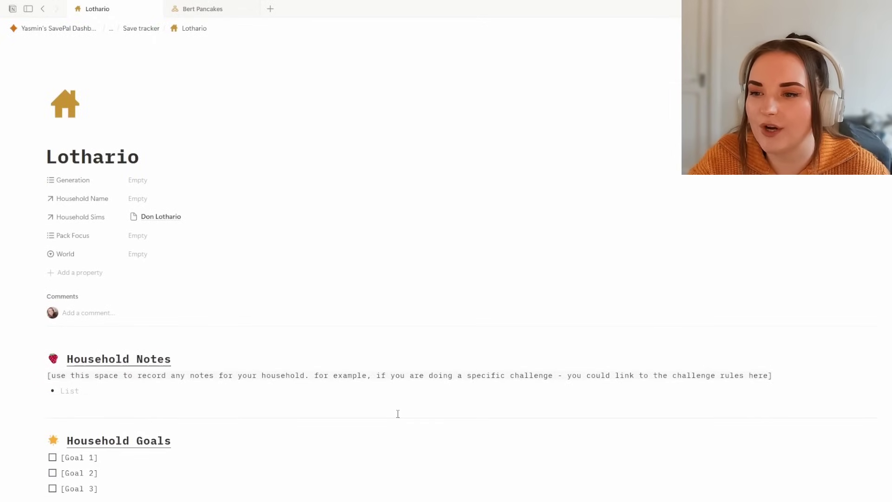
{"action": "scroll", "coordinate": [326, 391], "scroll_direction": "down", "scroll_amount": 5}
{"action": "scroll", "coordinate": [320, 385], "scroll_direction": "up", "scroll_amount": 5}
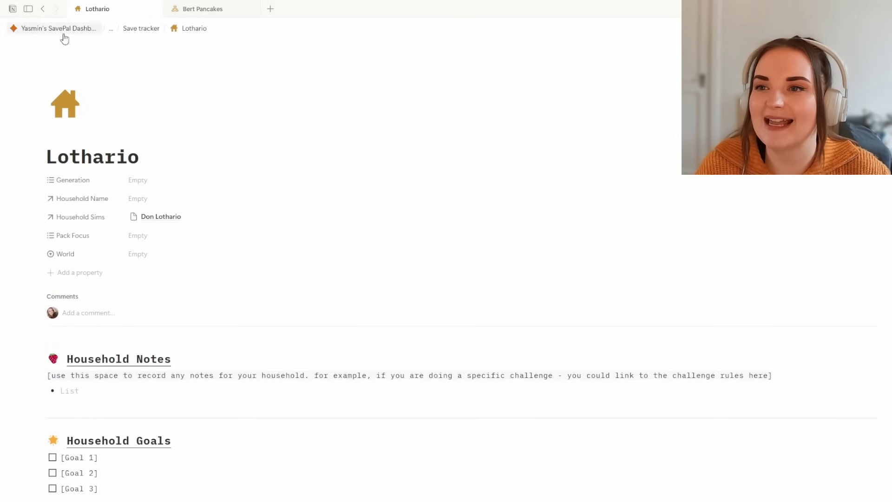
Step: Using the Pancakes page cover as reference, add a house screenshot as Lothario's cover and reposition it to show the upper storey
{"action": "left_click", "coordinate": [210, 10]}
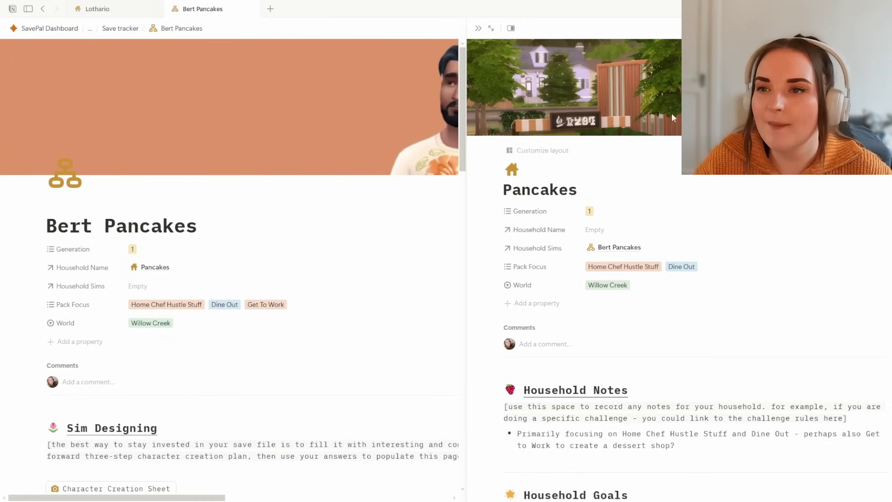
{"action": "left_click", "coordinate": [156, 8]}
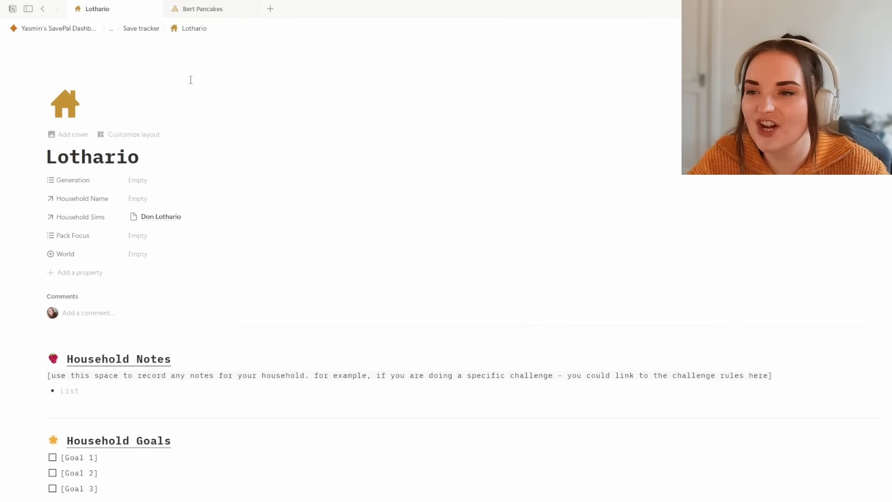
{"action": "left_click", "coordinate": [85, 138]}
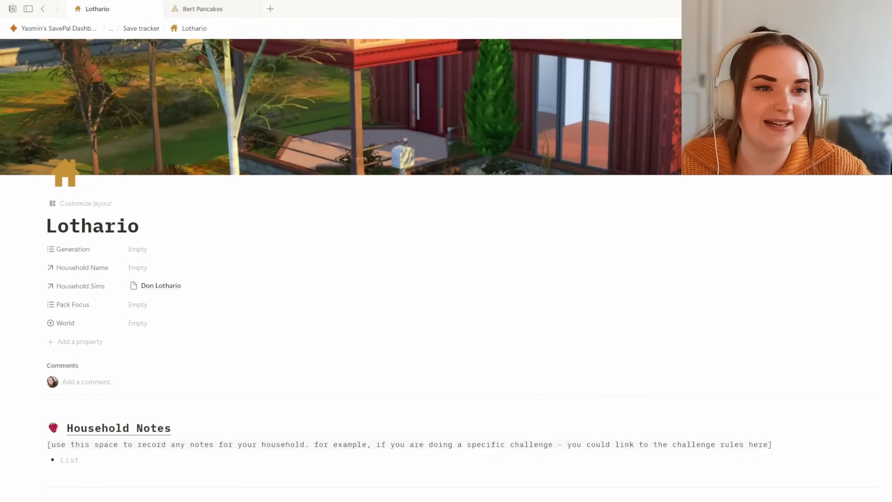
{"action": "left_click", "coordinate": [846, 53]}
{"action": "left_click_drag", "start_coordinate": [642, 80], "coordinate": [602, 111]}
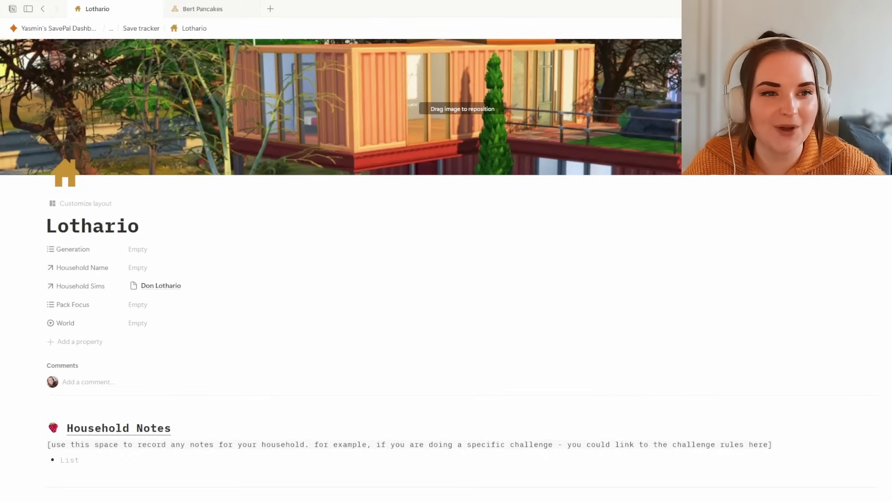
{"action": "left_click", "coordinate": [822, 53]}
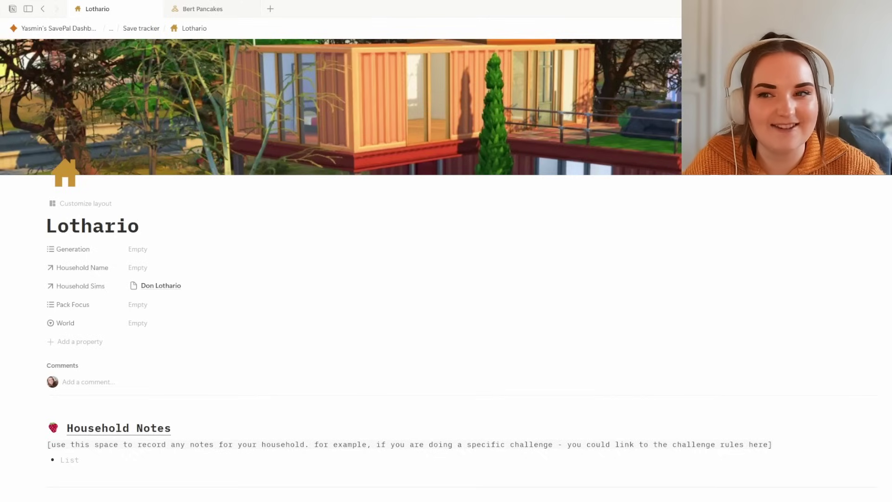
Step: Return to the SavePal Dashboard, open the Lothario household from the Save tracker, and set its Generation to 1
{"action": "left_click", "coordinate": [91, 34]}
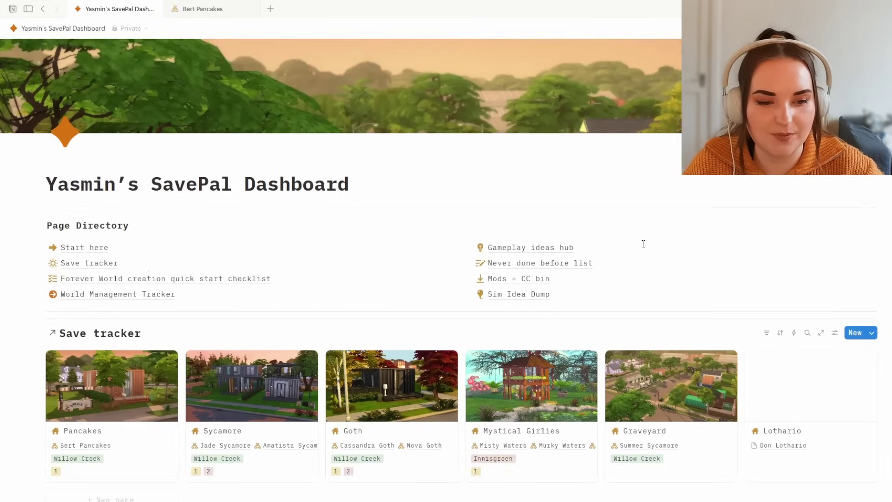
{"action": "scroll", "coordinate": [646, 239], "scroll_direction": "down", "scroll_amount": 2}
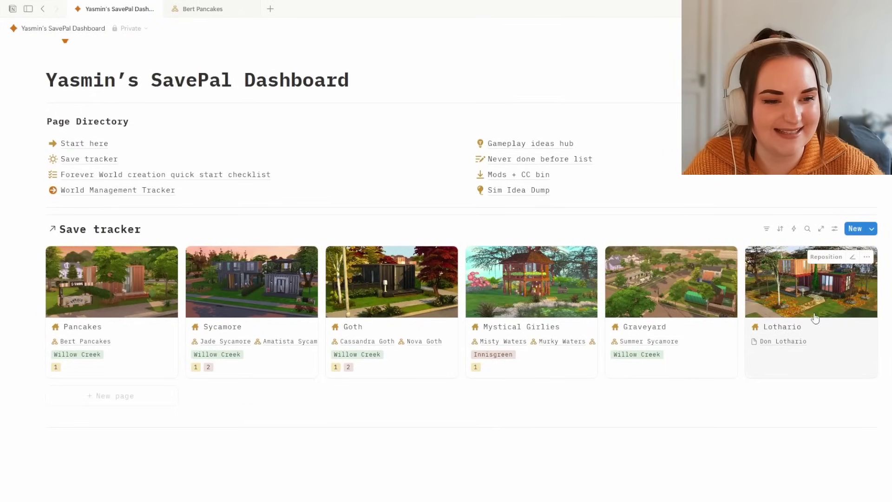
{"action": "left_click", "coordinate": [797, 328]}
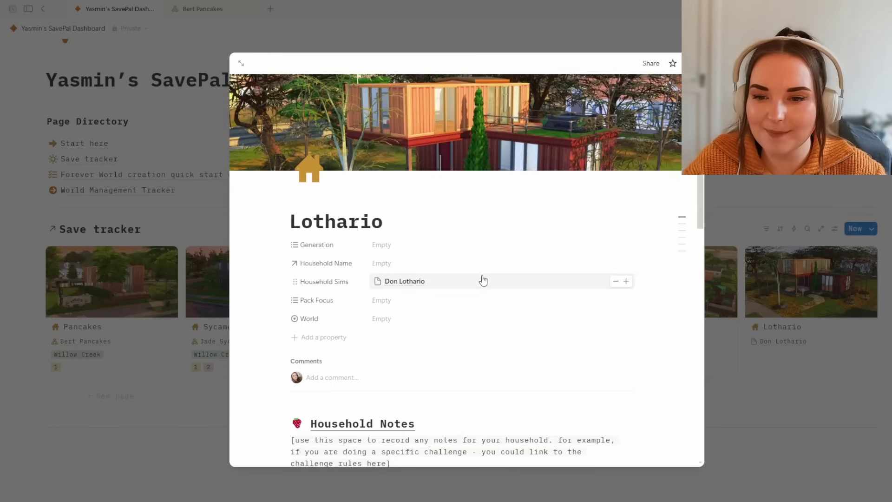
{"action": "scroll", "coordinate": [482, 275], "scroll_direction": "down", "scroll_amount": 1}
{"action": "scroll", "coordinate": [523, 281], "scroll_direction": "up", "scroll_amount": 1}
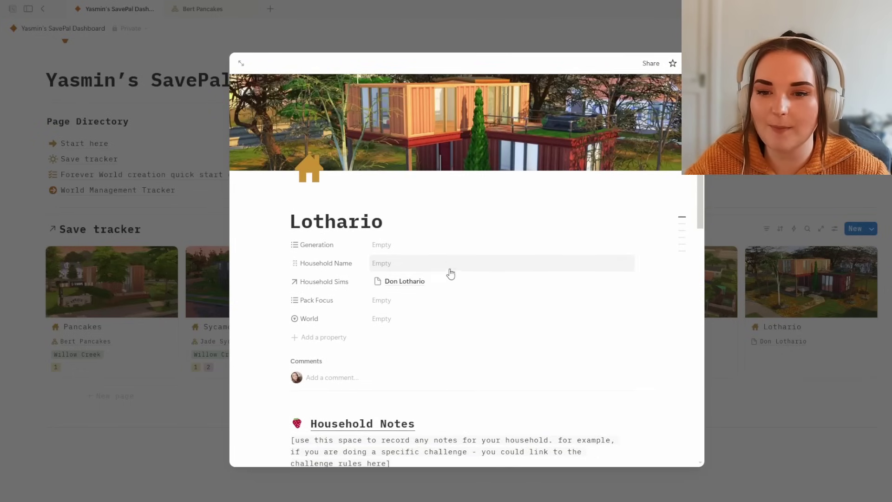
{"action": "left_click", "coordinate": [416, 252]}
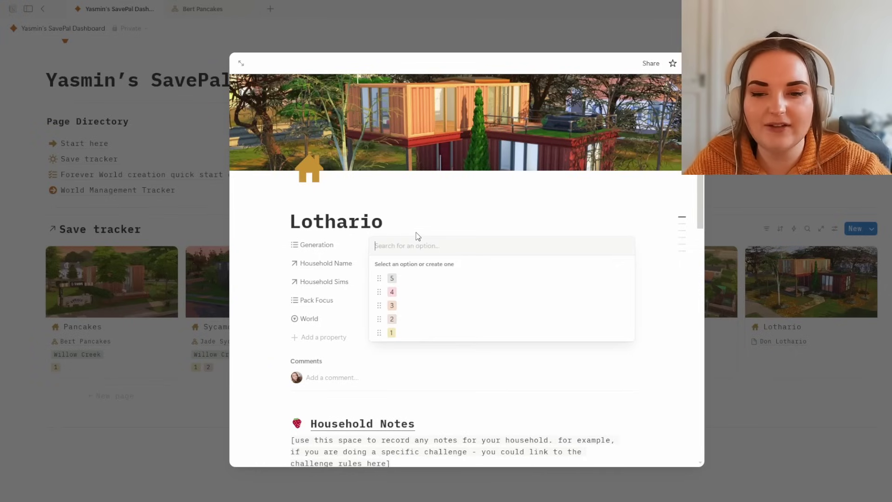
{"action": "left_click", "coordinate": [611, 401]}
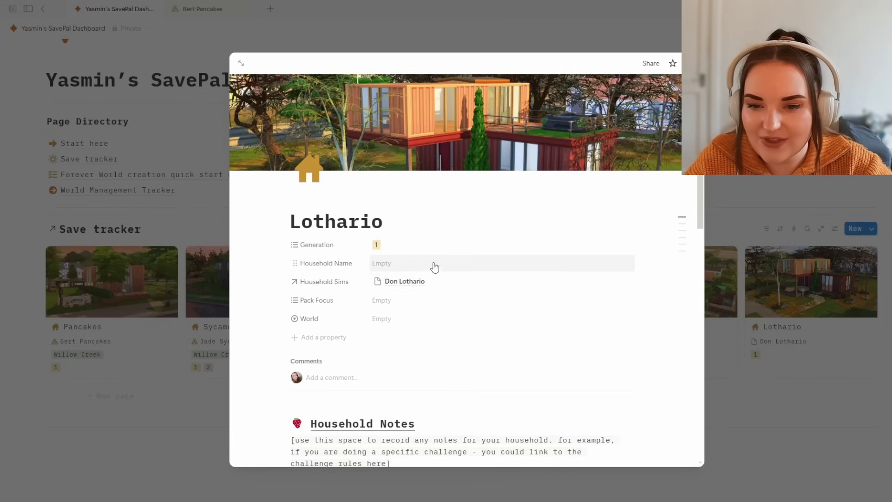
Step: Set the Lothario household's Pack Focus to Jungle Adventure
{"action": "left_click", "coordinate": [397, 301]}
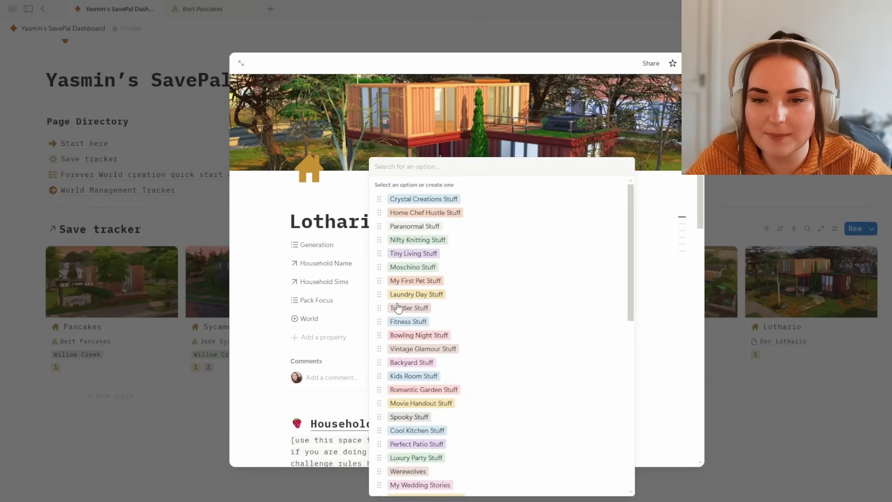
{"action": "mouse_move", "coordinate": [622, 226]}
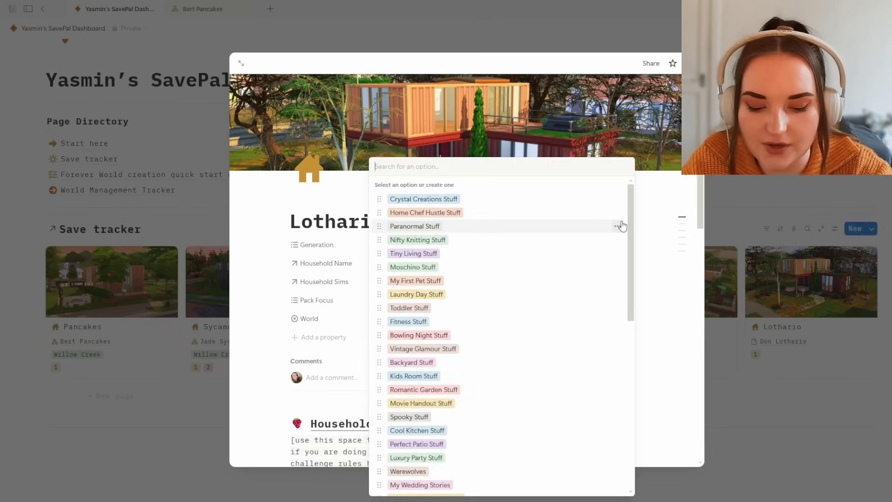
{"action": "type", "text": "jung"}
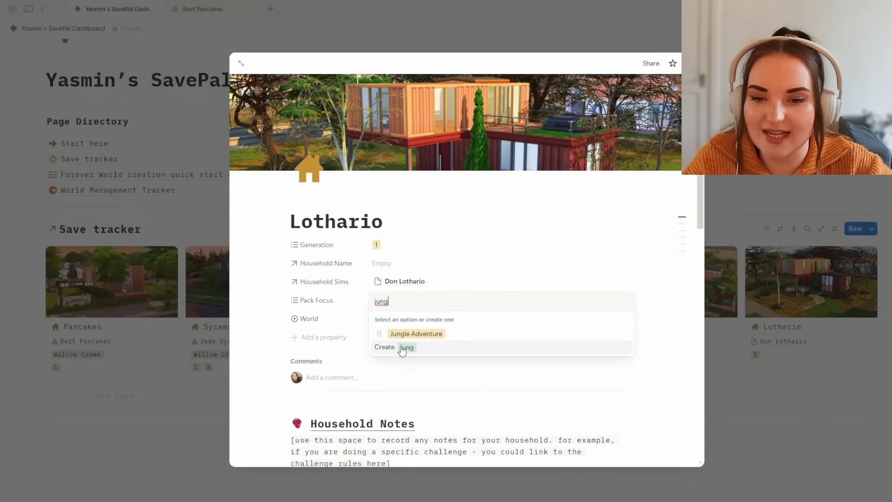
{"action": "left_click", "coordinate": [417, 336]}
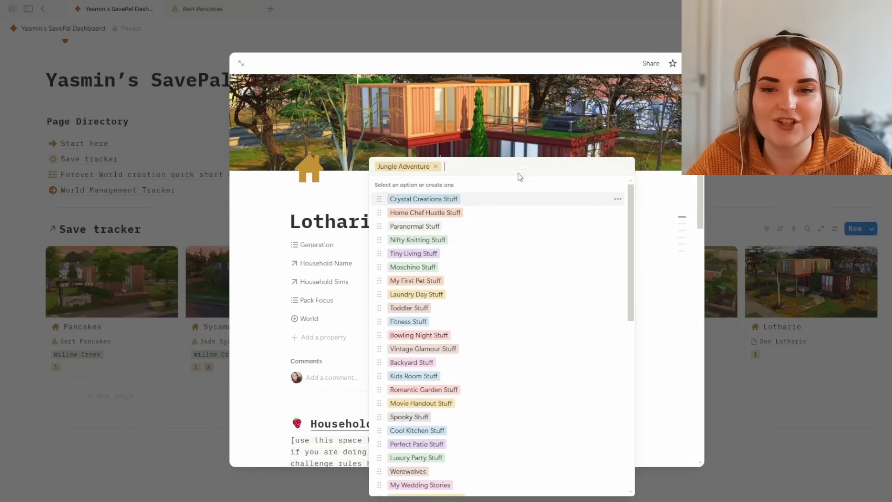
{"action": "left_click", "coordinate": [670, 188]}
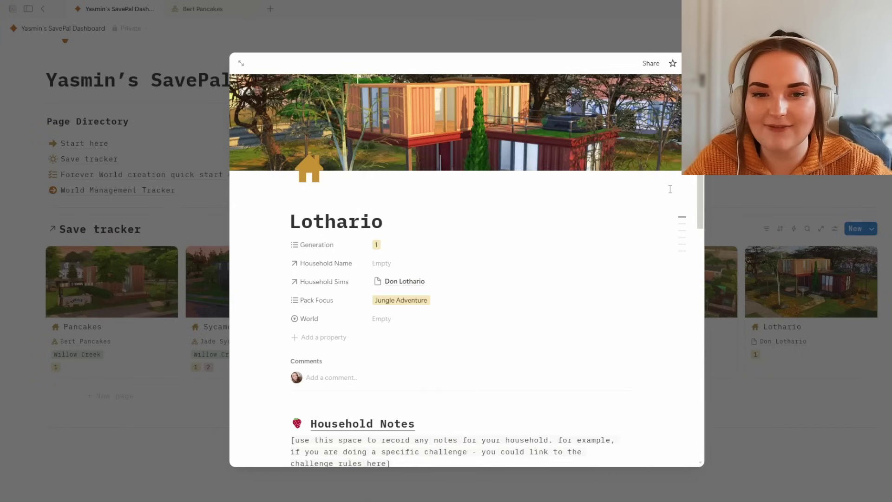
Step: Set the Lothario household's World to Willow Creek
{"action": "scroll", "coordinate": [602, 253], "scroll_direction": "down", "scroll_amount": 1}
{"action": "scroll", "coordinate": [602, 253], "scroll_direction": "up", "scroll_amount": 1}
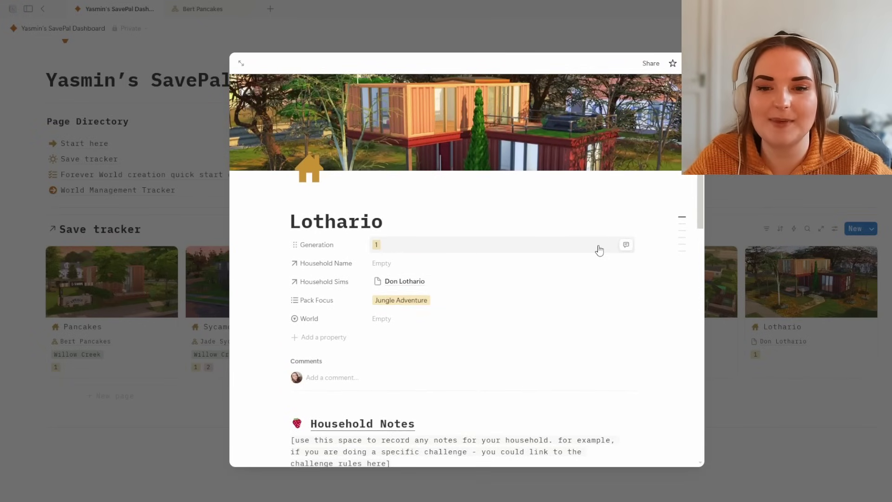
{"action": "left_click", "coordinate": [436, 319]}
{"action": "left_click", "coordinate": [424, 365]}
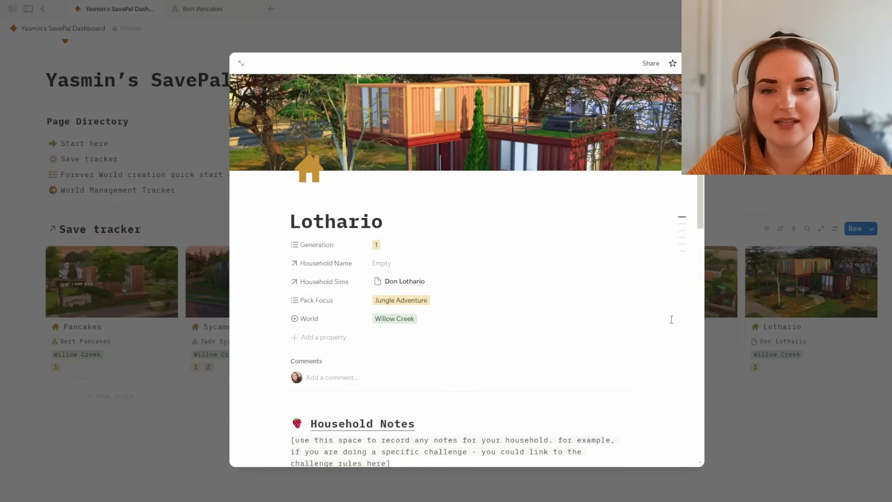
Step: Open the Don Lothario page from the household's sims and apply the Sim Template
{"action": "mouse_move", "coordinate": [703, 194]}
{"action": "left_mouse_down"}
{"action": "mouse_move", "coordinate": [699, 375]}
{"action": "mouse_move", "coordinate": [708, 421]}
{"action": "mouse_move", "coordinate": [702, 191]}
{"action": "mouse_move", "coordinate": [683, 363]}
{"action": "mouse_move", "coordinate": [688, 202]}
{"action": "left_mouse_up"}
{"action": "left_click", "coordinate": [389, 208]}
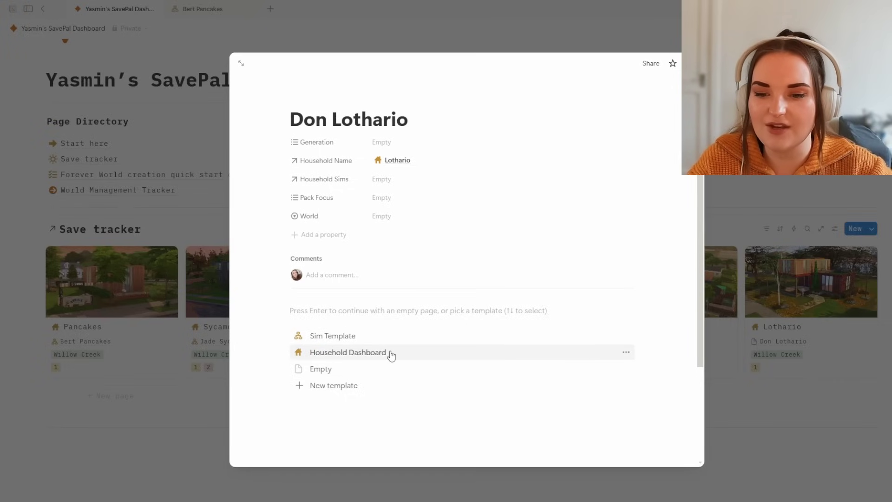
{"action": "left_click", "coordinate": [344, 339]}
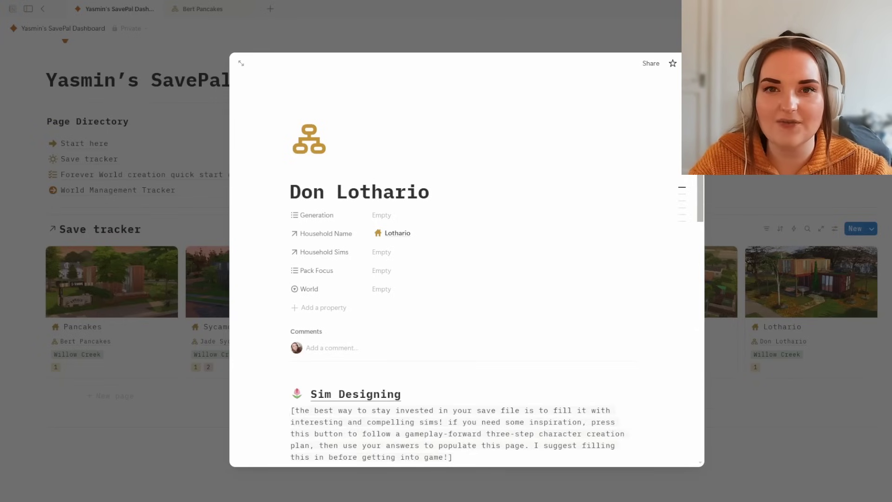
Step: Generate the Character Creation Sheet under Sim Designing and preview its Step 1 and Step 2 toggles, leaving both collapsed
{"action": "scroll", "coordinate": [470, 286], "scroll_direction": "down", "scroll_amount": 4}
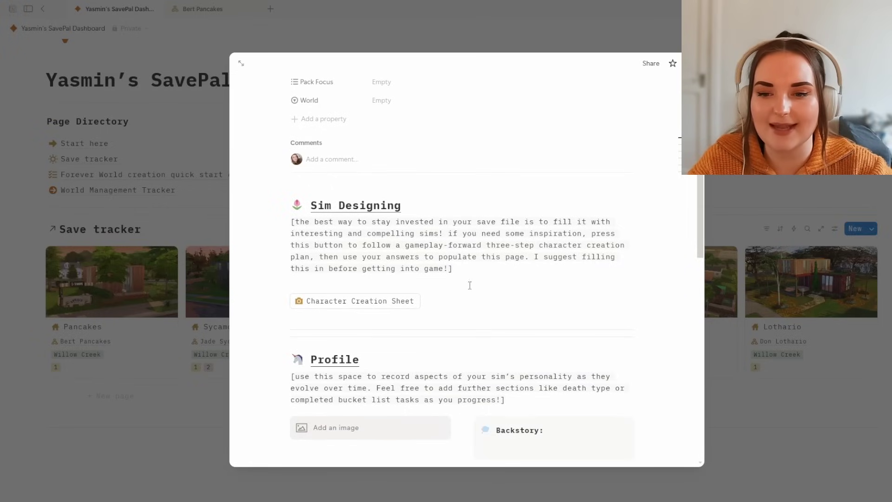
{"action": "left_click", "coordinate": [403, 302]}
{"action": "scroll", "coordinate": [404, 316], "scroll_direction": "down", "scroll_amount": 2}
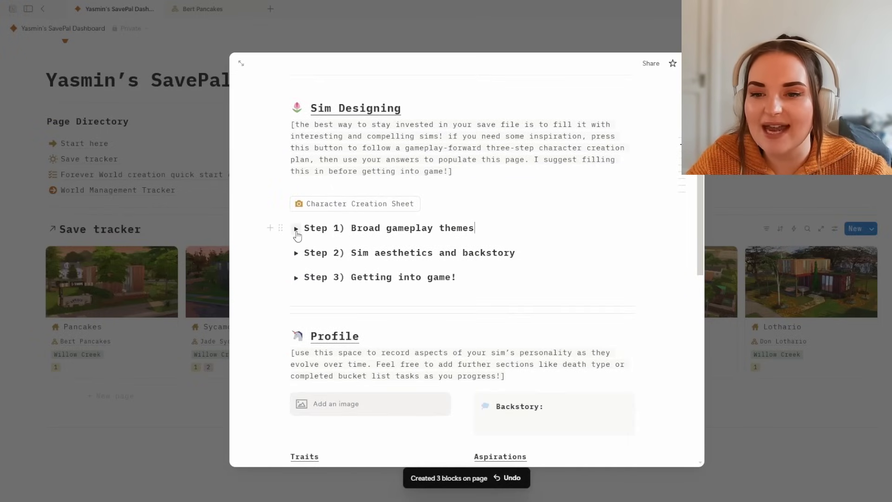
{"action": "left_click", "coordinate": [297, 232]}
{"action": "left_click", "coordinate": [296, 233]}
{"action": "left_click", "coordinate": [300, 253]}
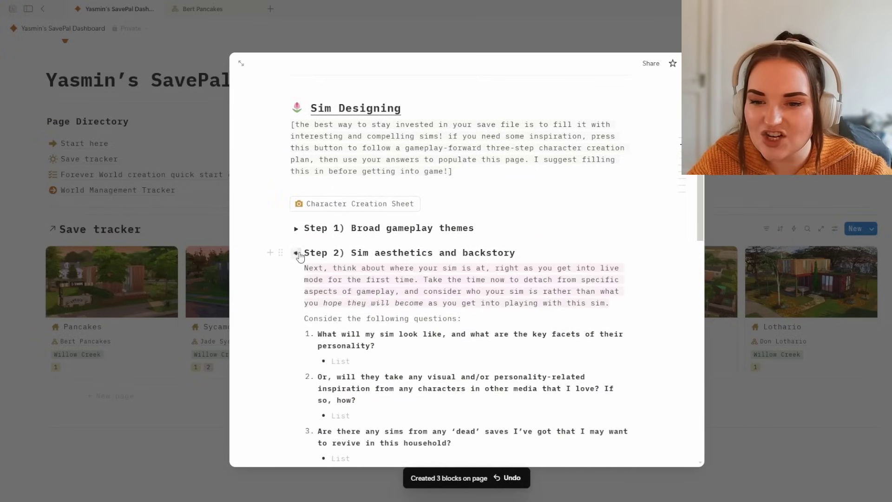
{"action": "left_click", "coordinate": [300, 253]}
Step: Turn the Profile heading on the Don Lothario page into a Toggle heading 2
{"action": "scroll", "coordinate": [465, 232], "scroll_direction": "down", "scroll_amount": 3}
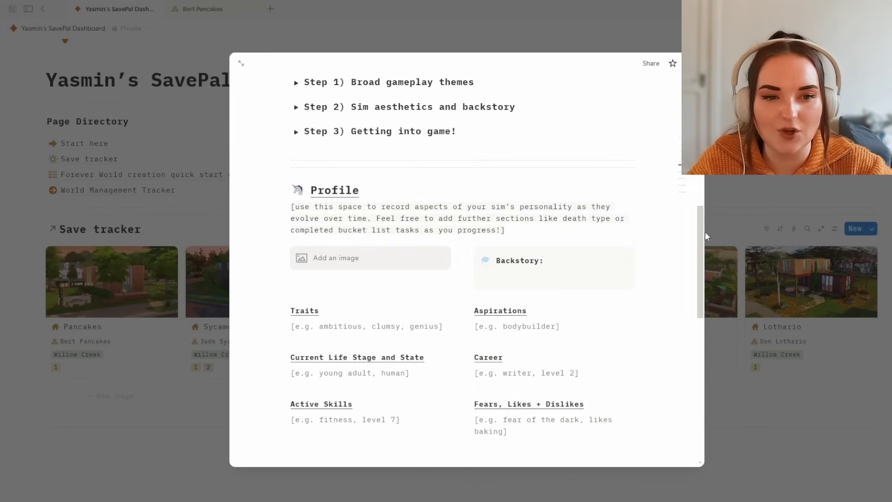
{"action": "scroll", "coordinate": [603, 218], "scroll_direction": "down", "scroll_amount": 1}
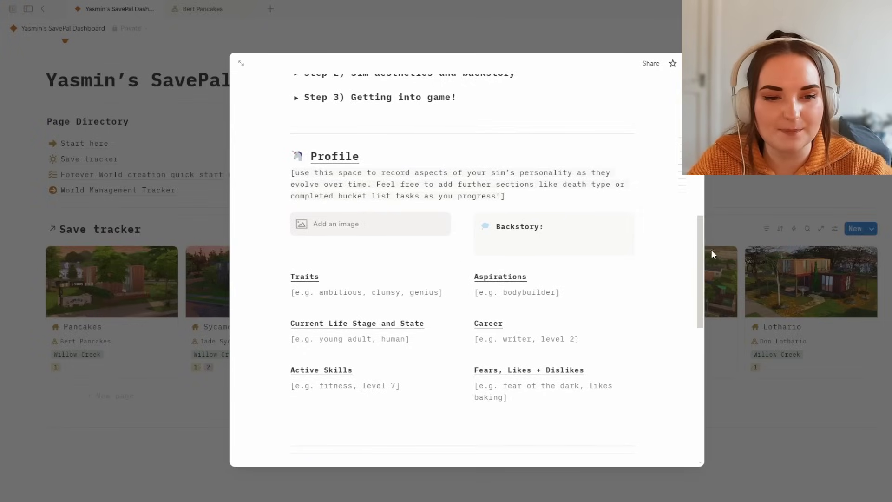
{"action": "left_click_drag", "start_coordinate": [701, 257], "coordinate": [680, 227]}
{"action": "scroll", "coordinate": [455, 247], "scroll_direction": "up", "scroll_amount": 2}
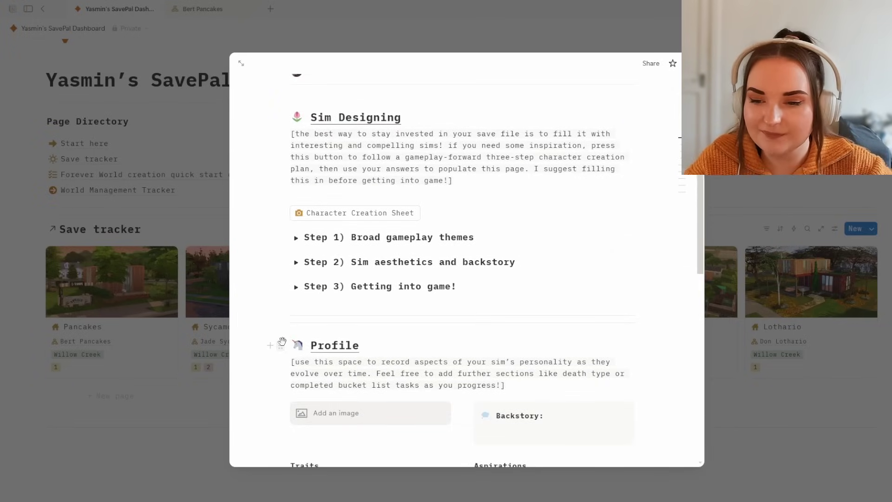
{"action": "left_click", "coordinate": [281, 345]}
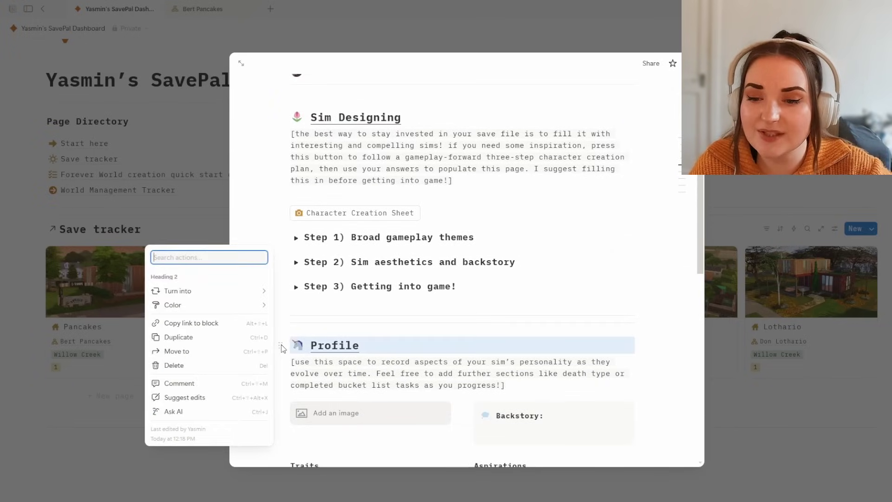
{"action": "left_click", "coordinate": [472, 342]}
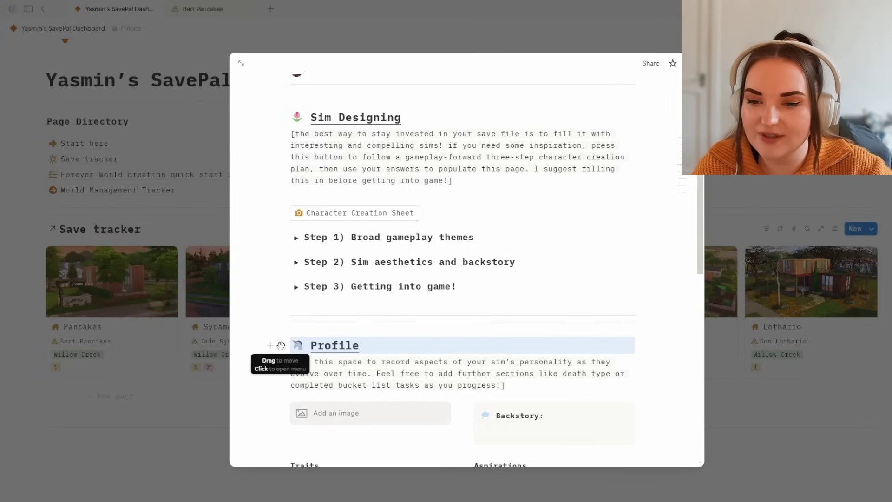
{"action": "left_click", "coordinate": [281, 345]}
{"action": "mouse_move", "coordinate": [242, 295]}
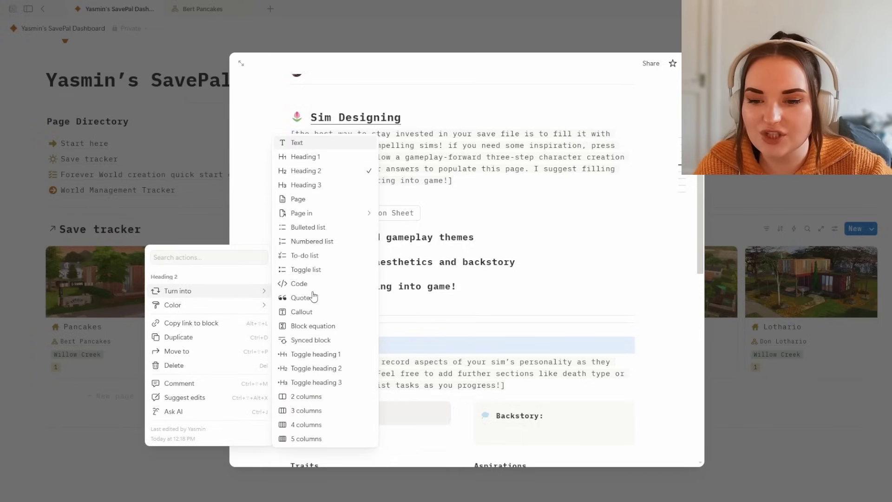
{"action": "left_click", "coordinate": [323, 372]}
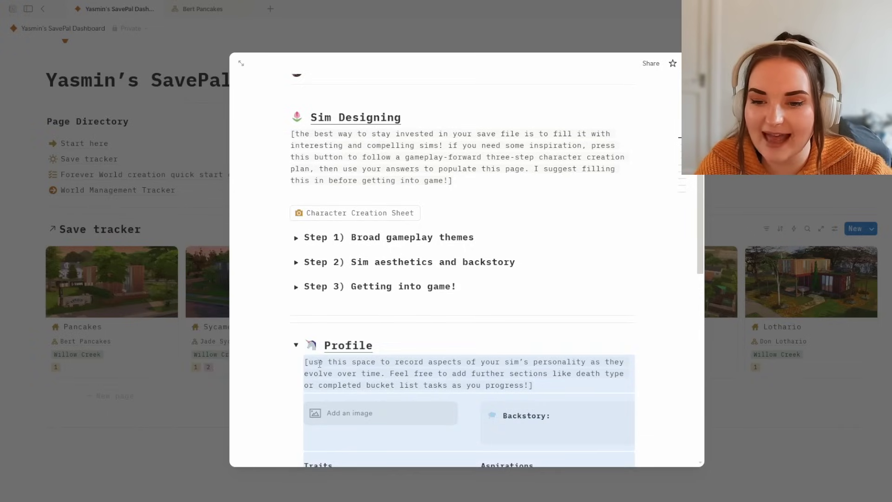
Step: Check the content nested under the Profile toggle heading, try folding and unfolding it, and leave the section collapsed
{"action": "scroll", "coordinate": [315, 370], "scroll_direction": "down", "scroll_amount": 6}
{"action": "scroll", "coordinate": [374, 358], "scroll_direction": "up", "scroll_amount": 3}
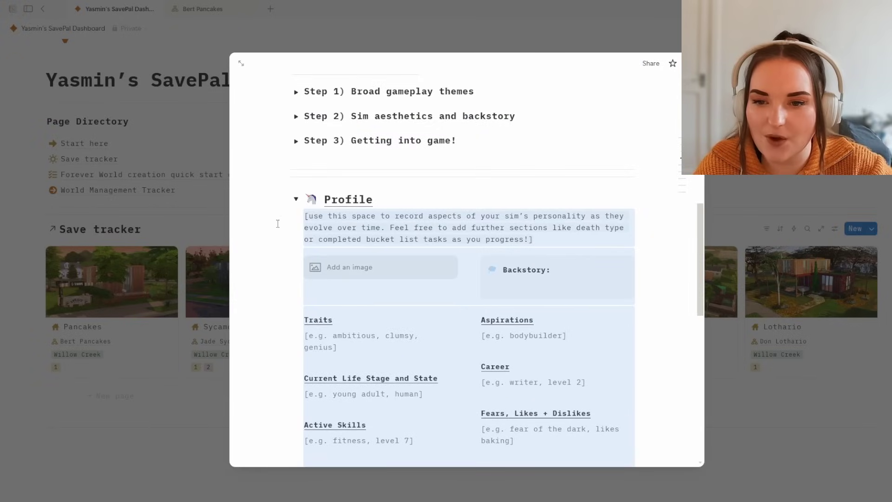
{"action": "left_click", "coordinate": [297, 203]}
{"action": "left_click", "coordinate": [297, 203]}
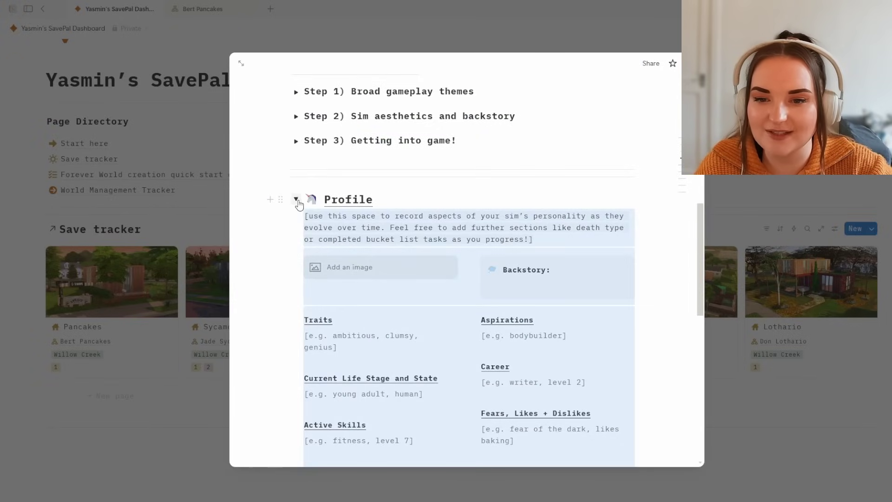
{"action": "left_click", "coordinate": [555, 276]}
{"action": "scroll", "coordinate": [580, 298], "scroll_direction": "up", "scroll_amount": 1}
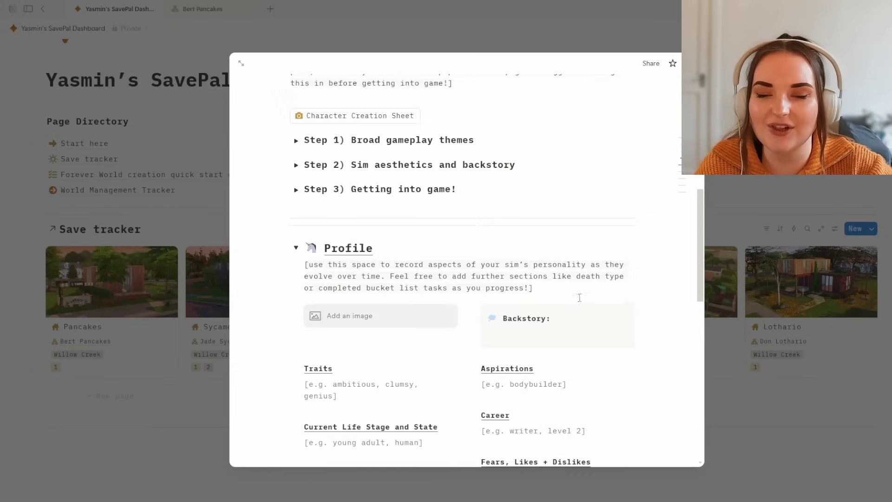
{"action": "left_click", "coordinate": [297, 249]}
{"action": "left_click", "coordinate": [298, 249]}
{"action": "scroll", "coordinate": [357, 316], "scroll_direction": "up", "scroll_amount": 2}
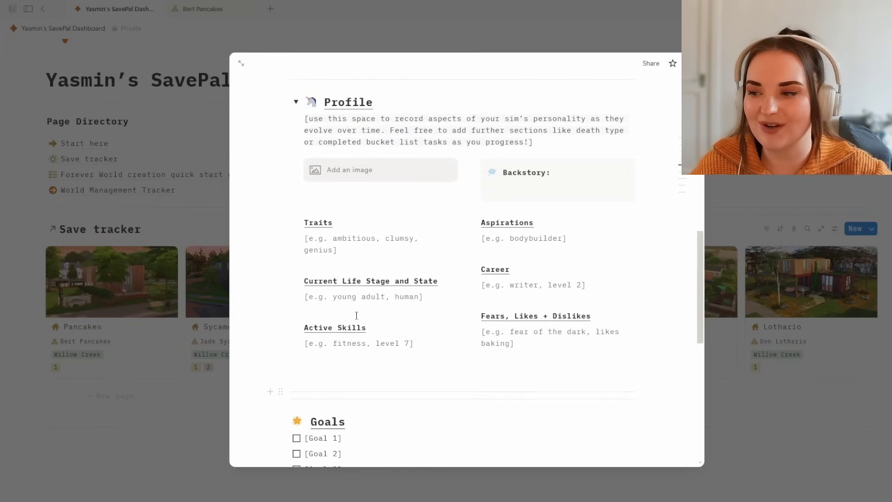
{"action": "scroll", "coordinate": [357, 315], "scroll_direction": "up", "scroll_amount": 6}
{"action": "scroll", "coordinate": [371, 311], "scroll_direction": "down", "scroll_amount": 8}
{"action": "scroll", "coordinate": [384, 309], "scroll_direction": "up", "scroll_amount": 2}
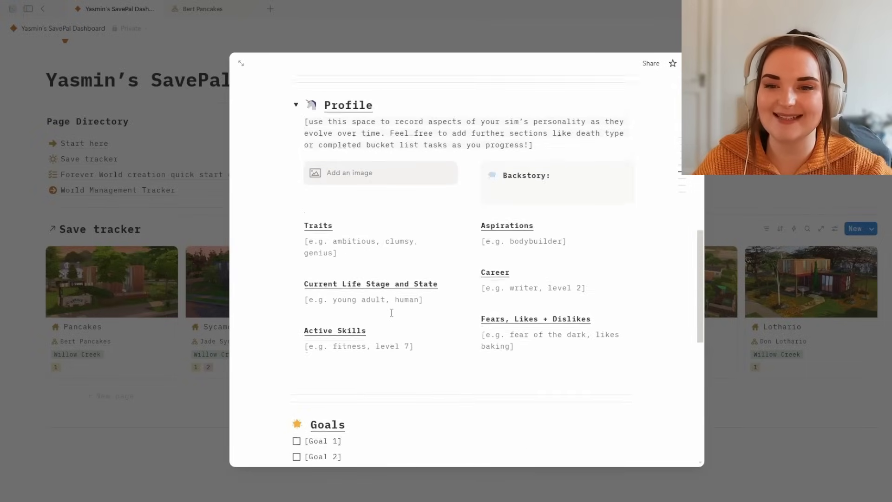
{"action": "scroll", "coordinate": [392, 313], "scroll_direction": "up", "scroll_amount": 4}
{"action": "left_click", "coordinate": [296, 295]}
Step: Add a cover to the Don Lothario page and replace the default pattern with an uploaded portrait image of the sim
{"action": "scroll", "coordinate": [413, 305], "scroll_direction": "down", "scroll_amount": 4}
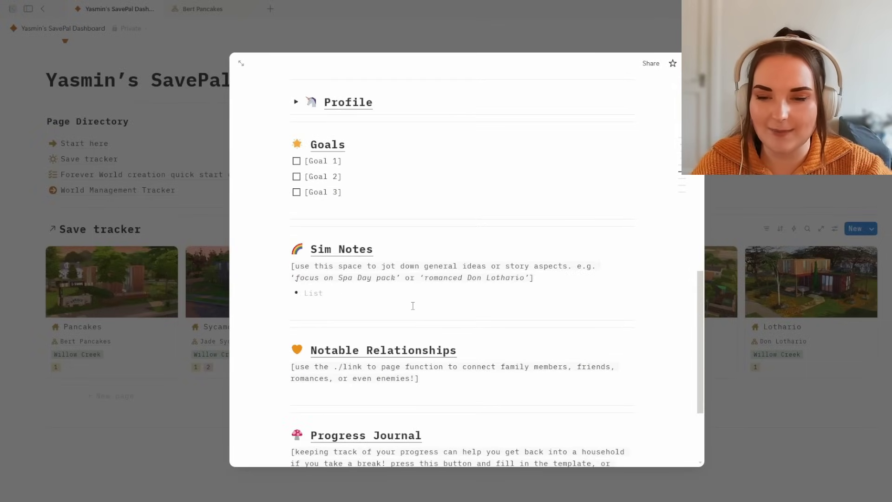
{"action": "scroll", "coordinate": [412, 306], "scroll_direction": "down", "scroll_amount": 2}
{"action": "scroll", "coordinate": [404, 300], "scroll_direction": "up", "scroll_amount": 7}
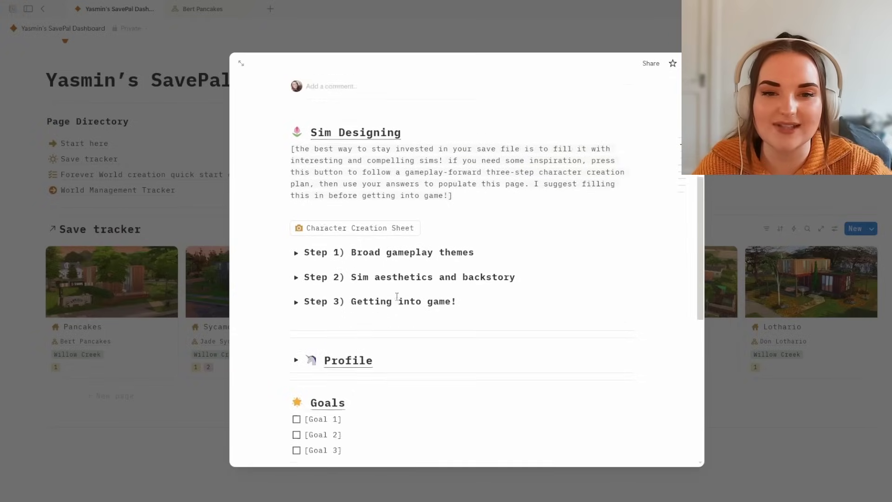
{"action": "scroll", "coordinate": [397, 298], "scroll_direction": "up", "scroll_amount": 6}
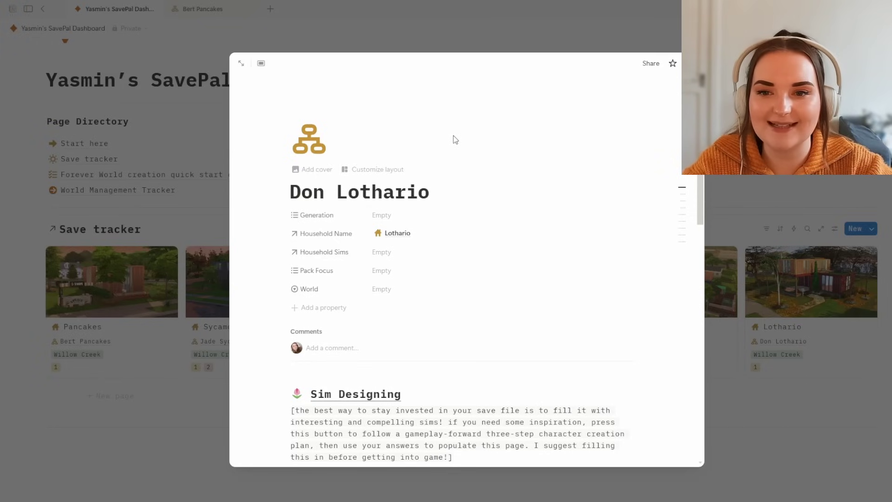
{"action": "left_click", "coordinate": [320, 170]}
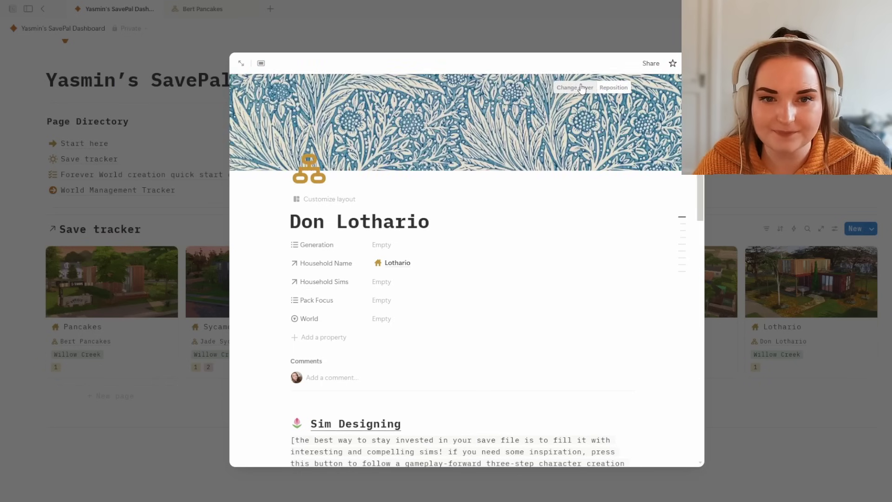
{"action": "left_click", "coordinate": [581, 87]}
{"action": "left_click", "coordinate": [488, 104]}
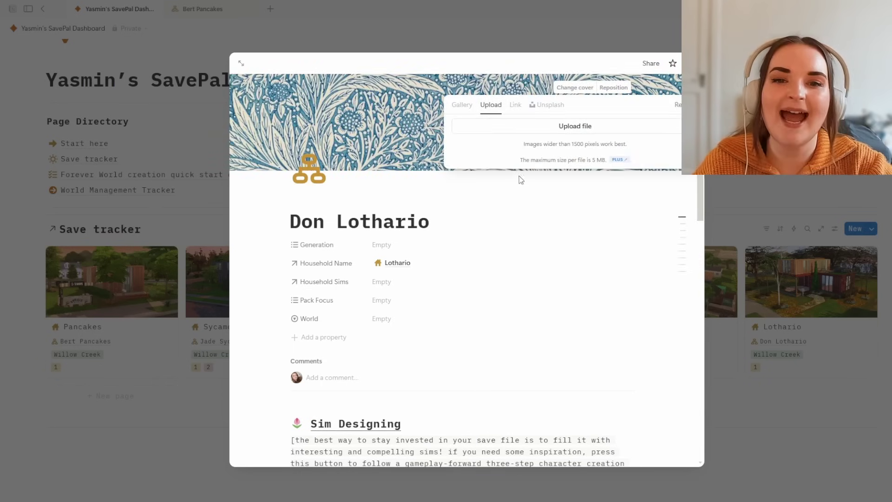
{"action": "left_click", "coordinate": [547, 132]}
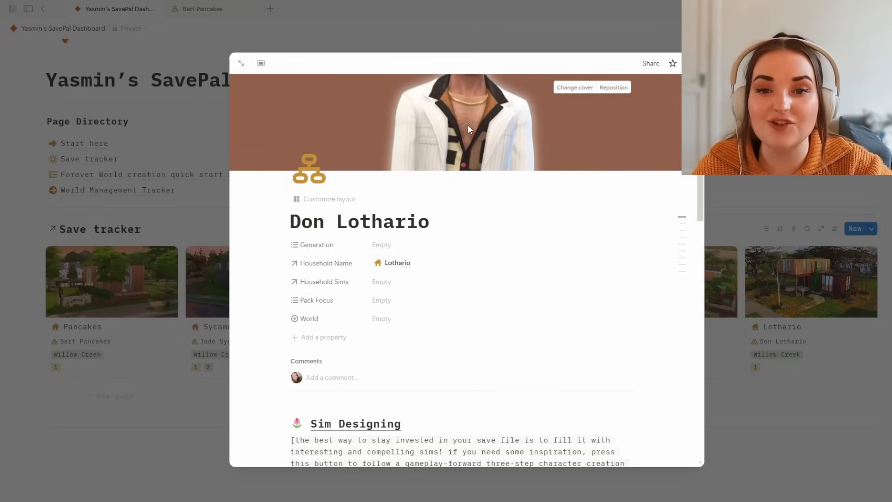
Step: Reposition the Don Lothario cover so the sim's head and face are in frame, save the position, and close the page
{"action": "left_click", "coordinate": [615, 88]}
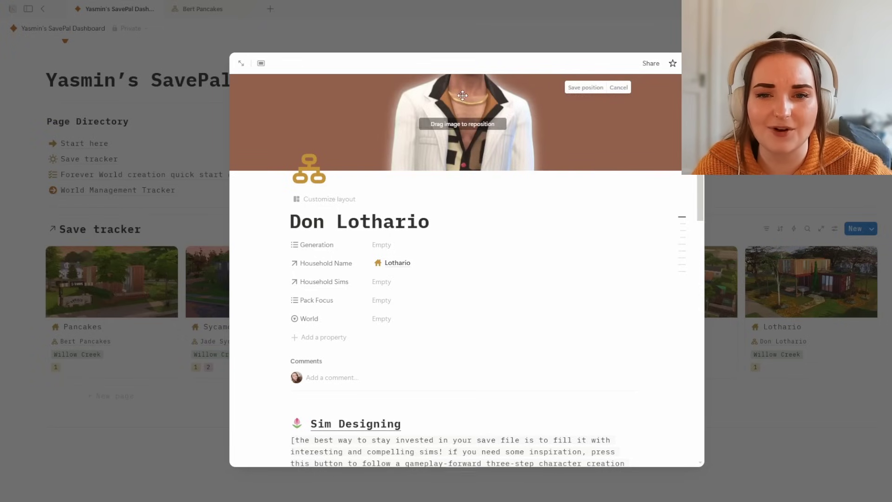
{"action": "left_click_drag", "start_coordinate": [463, 96], "coordinate": [468, 230]}
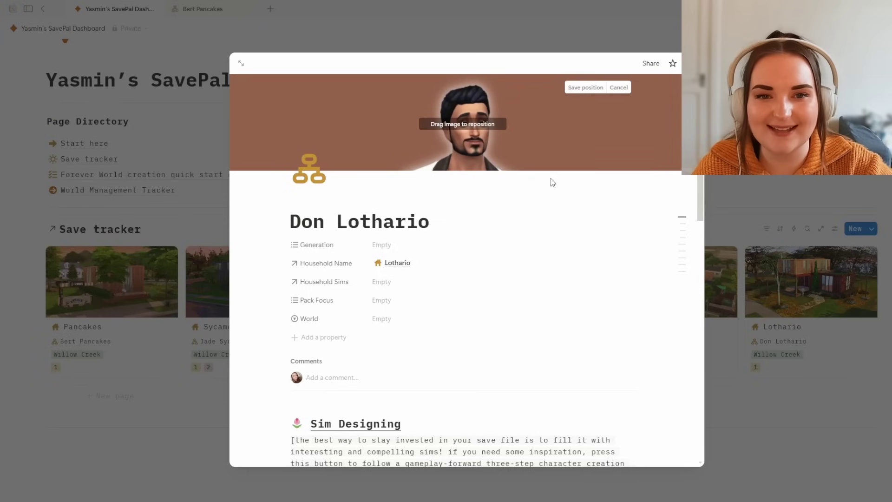
{"action": "left_click", "coordinate": [589, 88]}
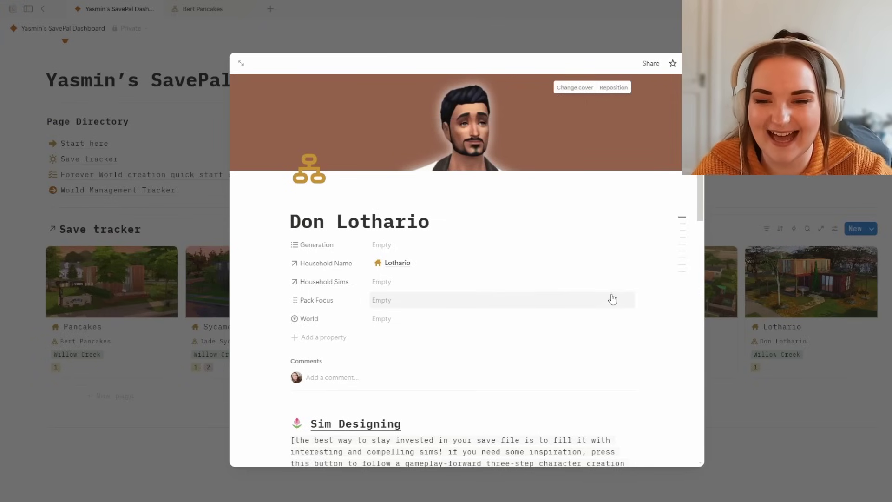
{"action": "left_click", "coordinate": [819, 418]}
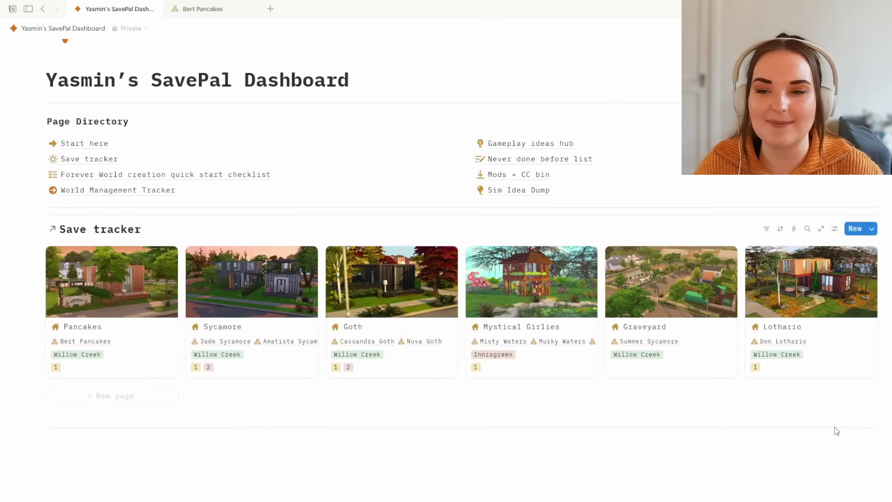
Step: Open the Sycamore household from the Save tracker and review its properties, Household Notes and generation goals
{"action": "left_click", "coordinate": [269, 278]}
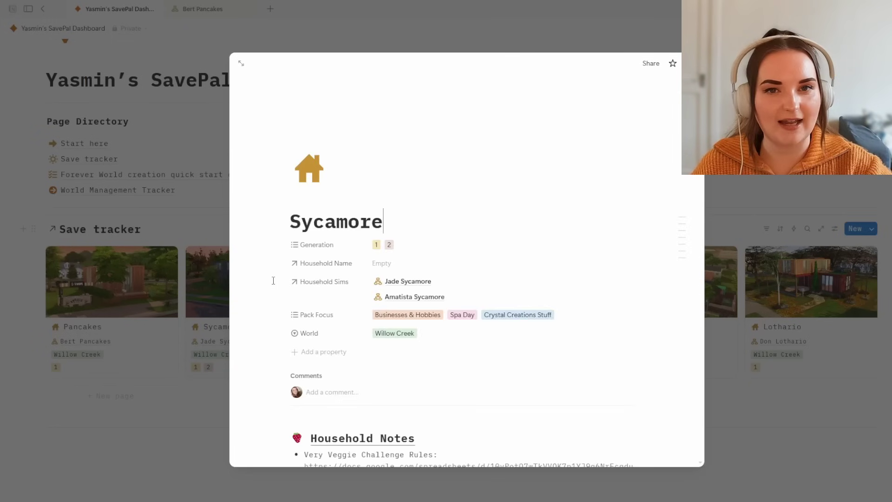
{"action": "scroll", "coordinate": [319, 281], "scroll_direction": "down", "scroll_amount": 4}
{"action": "scroll", "coordinate": [382, 316], "scroll_direction": "up", "scroll_amount": 4}
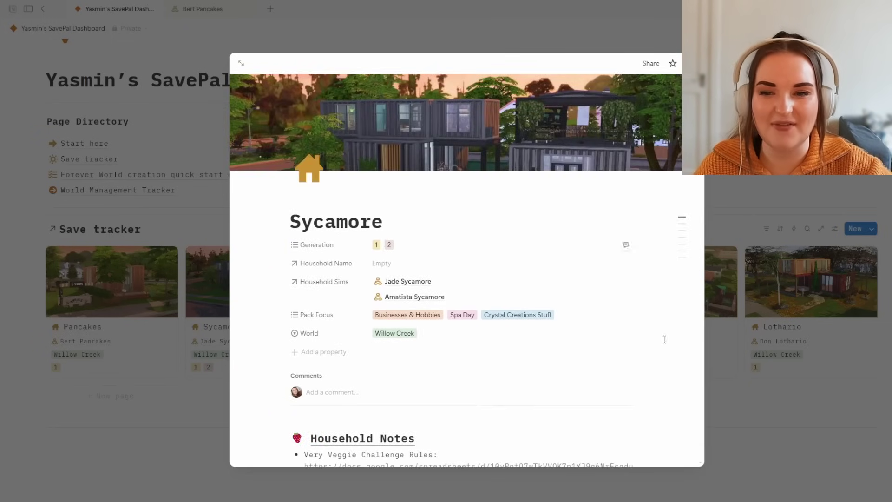
{"action": "scroll", "coordinate": [641, 409], "scroll_direction": "down", "scroll_amount": 2}
{"action": "scroll", "coordinate": [641, 408], "scroll_direction": "down", "scroll_amount": 4}
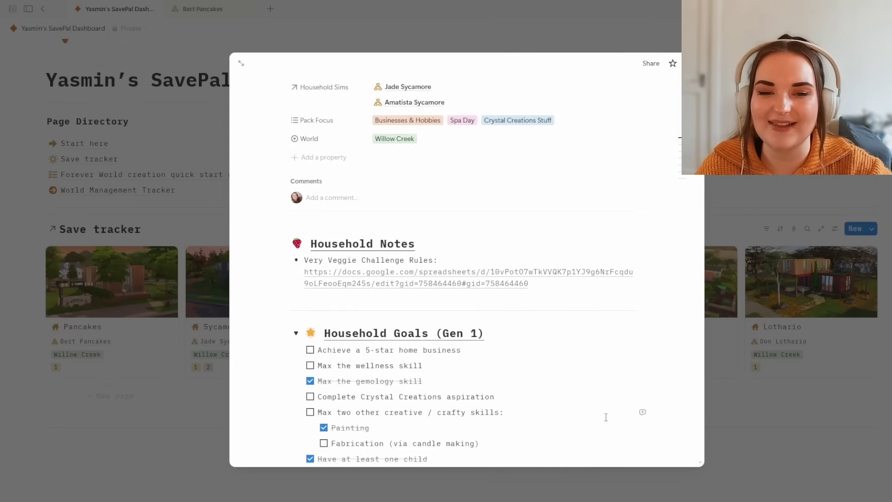
{"action": "scroll", "coordinate": [605, 416], "scroll_direction": "up", "scroll_amount": 2}
{"action": "scroll", "coordinate": [595, 395], "scroll_direction": "down", "scroll_amount": 3}
{"action": "left_click_drag", "start_coordinate": [560, 285], "coordinate": [398, 269]}
{"action": "left_click", "coordinate": [556, 287]}
{"action": "scroll", "coordinate": [558, 288], "scroll_direction": "down", "scroll_amount": 3}
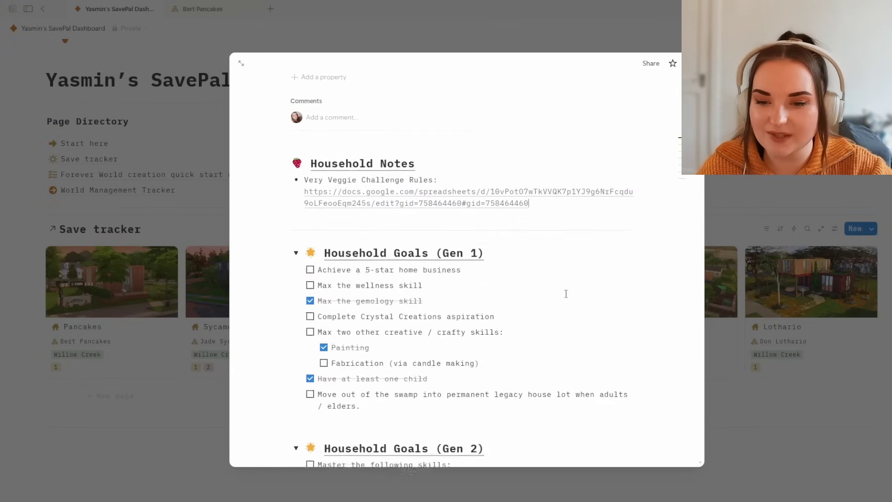
{"action": "scroll", "coordinate": [528, 348], "scroll_direction": "down", "scroll_amount": 3}
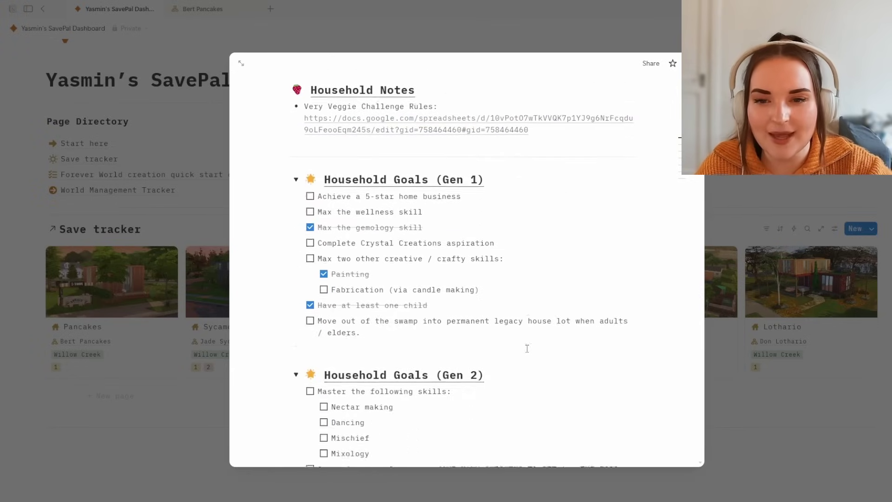
Step: Fold the Household Goals (Gen 1) and (Gen 2) sections, look over the Household Bio, and unfold both goal lists again
{"action": "left_click", "coordinate": [296, 139]}
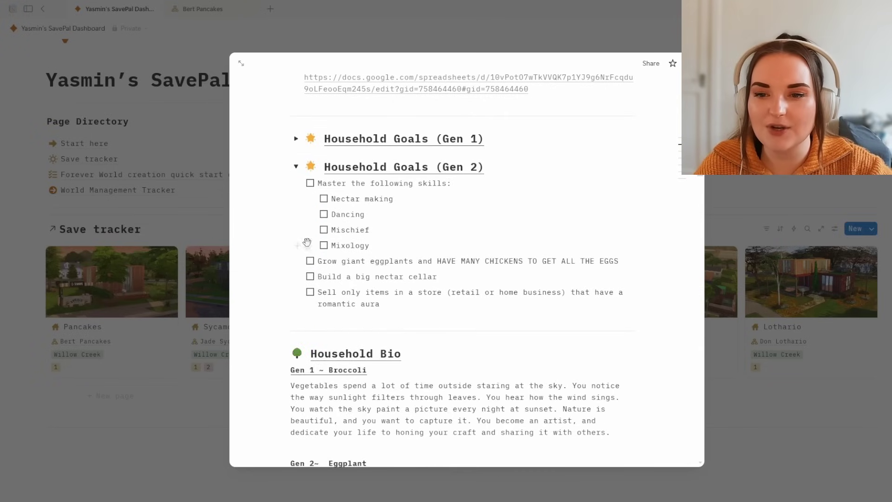
{"action": "left_click", "coordinate": [296, 167]}
{"action": "scroll", "coordinate": [418, 329], "scroll_direction": "up", "scroll_amount": 3}
{"action": "scroll", "coordinate": [455, 341], "scroll_direction": "down", "scroll_amount": 4}
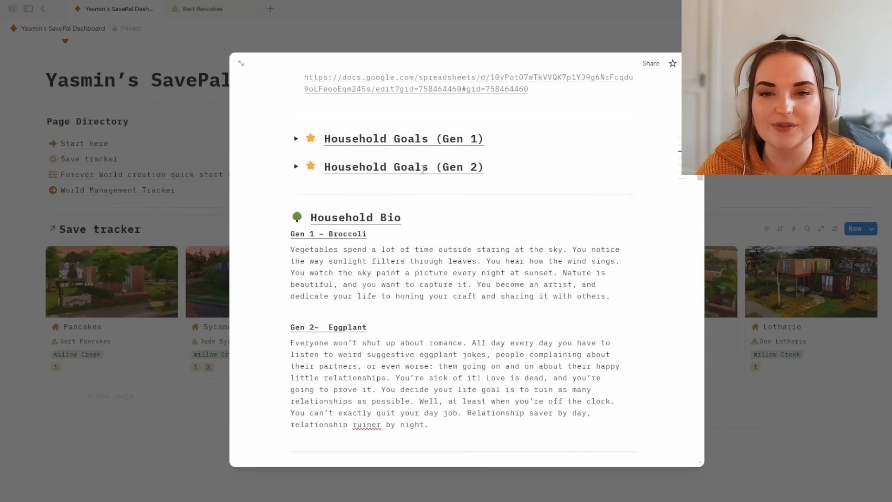
{"action": "left_click", "coordinate": [297, 167]}
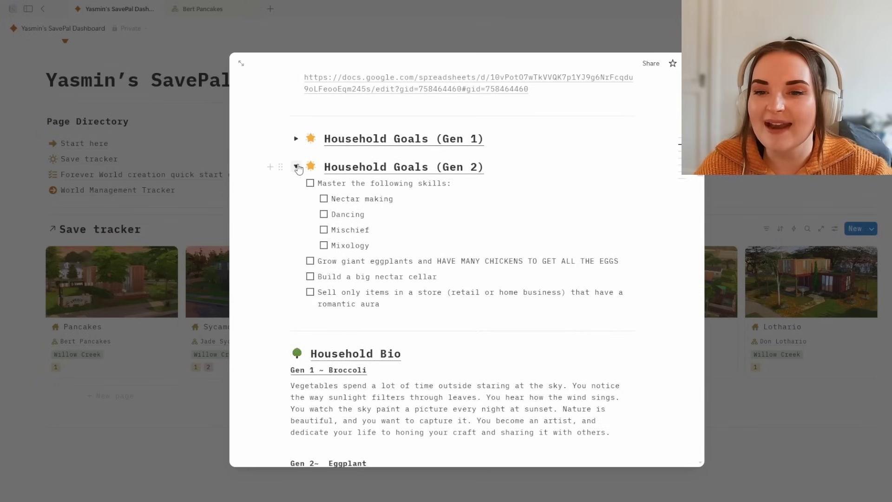
{"action": "left_click_drag", "start_coordinate": [382, 304], "coordinate": [332, 199]}
{"action": "left_click", "coordinate": [296, 139]}
Step: Examine the Gen 1 household goals, from the gemology skill to moving out of the swamp, leaving the text unedited
{"action": "left_click", "coordinate": [469, 283]}
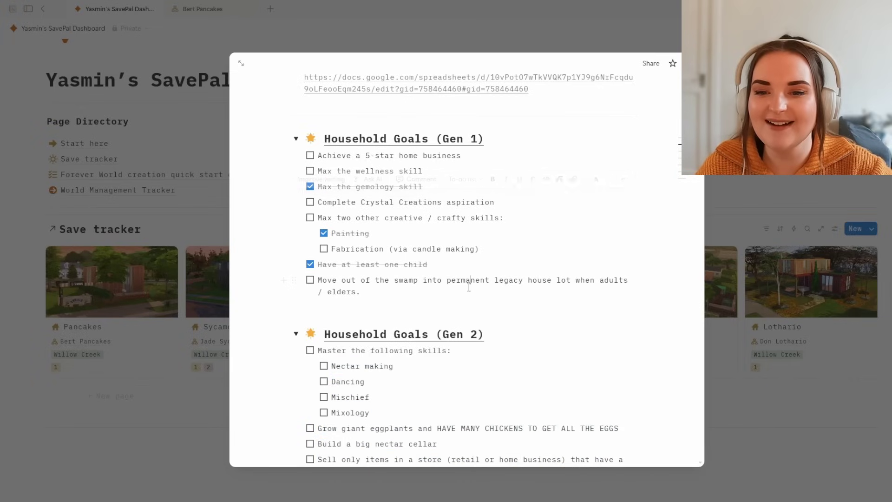
{"action": "left_click_drag", "start_coordinate": [437, 282], "coordinate": [372, 292]}
{"action": "left_click", "coordinate": [393, 292]}
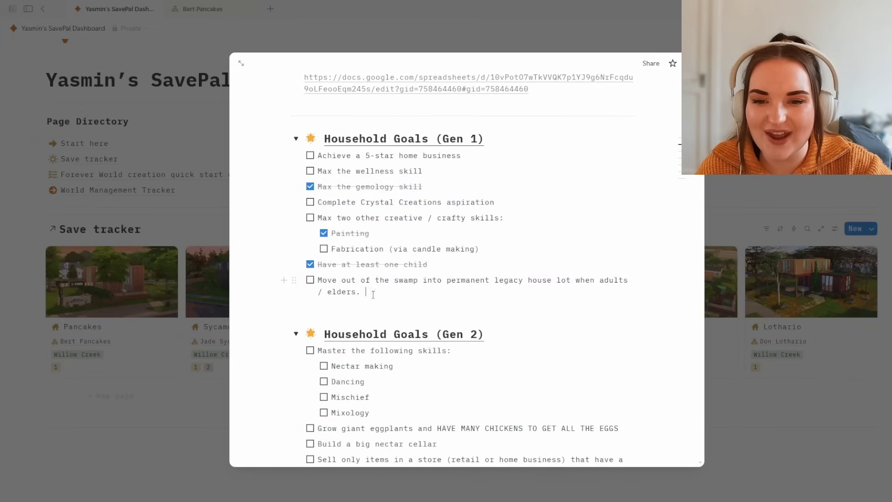
{"action": "scroll", "coordinate": [372, 292], "scroll_direction": "down", "scroll_amount": 5}
{"action": "scroll", "coordinate": [386, 300], "scroll_direction": "up", "scroll_amount": 5}
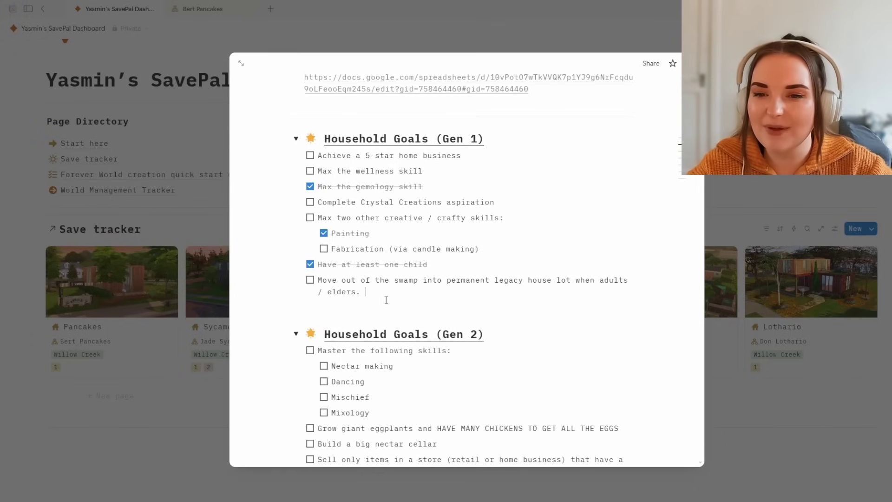
{"action": "left_click_drag", "start_coordinate": [380, 187], "coordinate": [335, 205]}
{"action": "left_click_drag", "start_coordinate": [365, 292], "coordinate": [360, 284]}
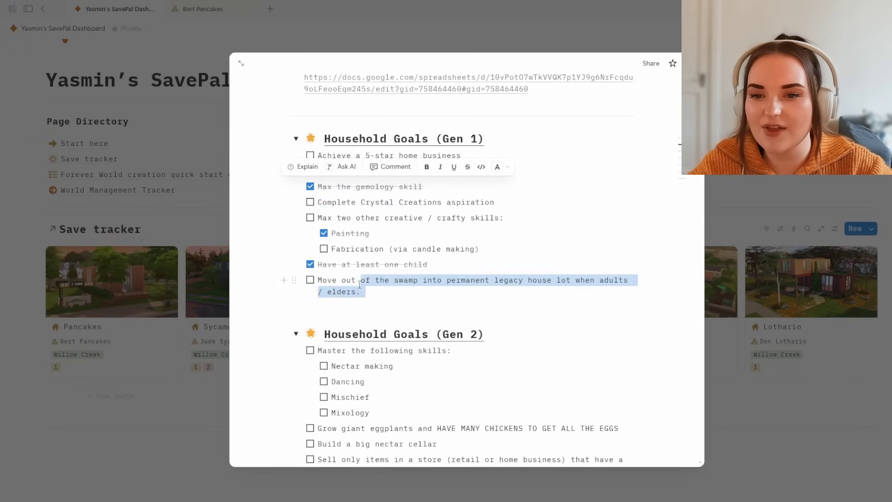
{"action": "left_click", "coordinate": [418, 277]}
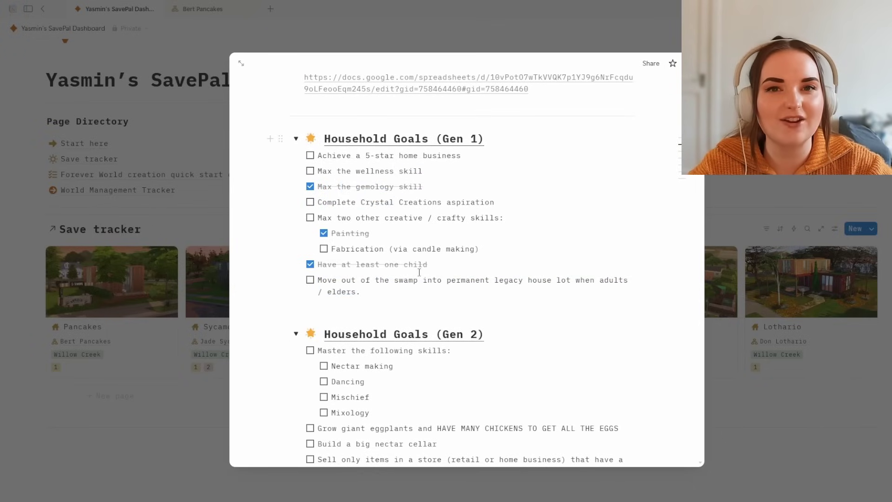
Step: Read the Sycamore Household Bio and the 14/07/25 entry in the Household Progress Journal, and return to the household's properties
{"action": "scroll", "coordinate": [469, 283], "scroll_direction": "down", "scroll_amount": 8}
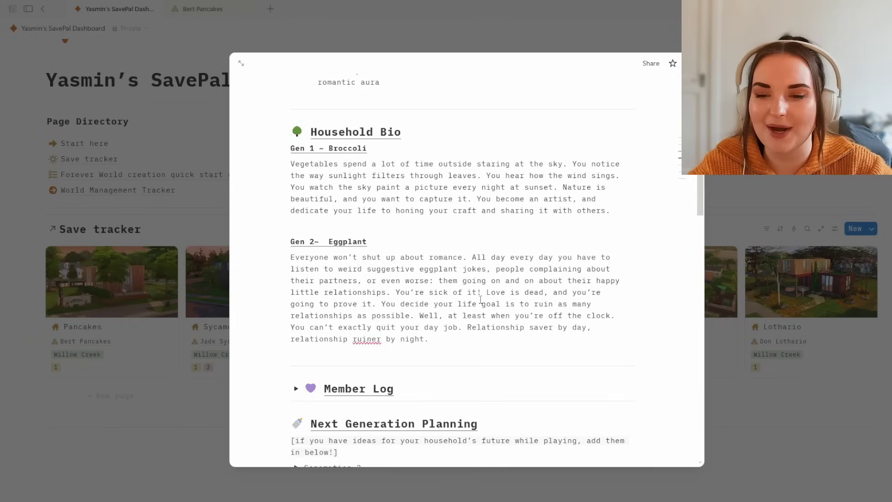
{"action": "left_click_drag", "start_coordinate": [700, 195], "coordinate": [674, 247]}
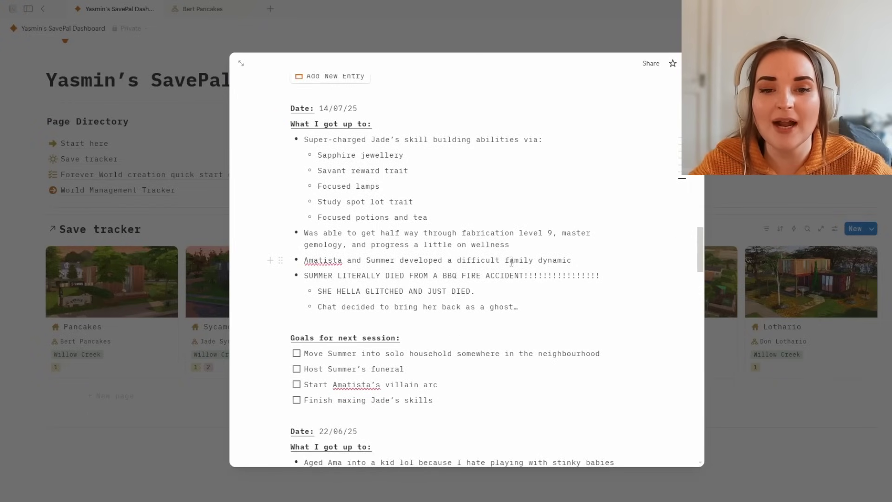
{"action": "left_click_drag", "start_coordinate": [529, 276], "coordinate": [400, 276]}
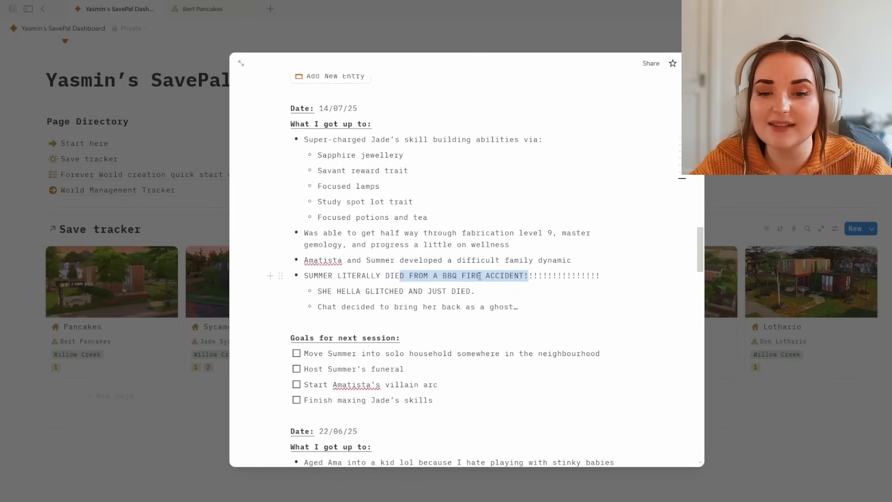
{"action": "left_click_drag", "start_coordinate": [480, 276], "coordinate": [465, 245]}
{"action": "left_click", "coordinate": [533, 326]}
{"action": "scroll", "coordinate": [533, 327], "scroll_direction": "up", "scroll_amount": 5}
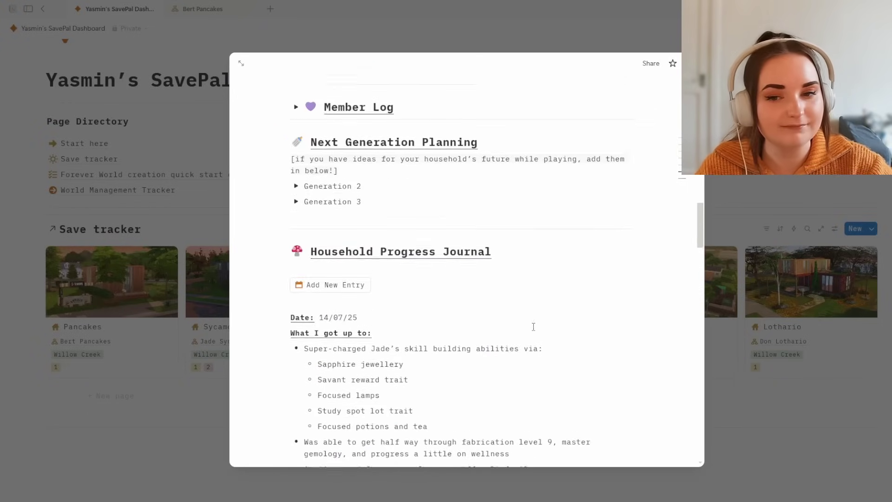
{"action": "scroll", "coordinate": [534, 326], "scroll_direction": "up", "scroll_amount": 15}
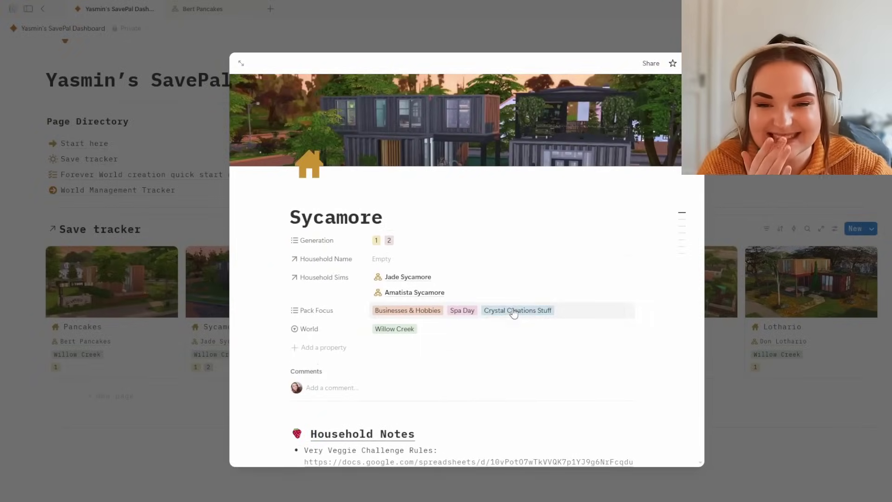
Step: Open Amatista Sycamore's page from the household's sims and review her Goals, Sim Notes and Notable Relationships
{"action": "left_click", "coordinate": [426, 298]}
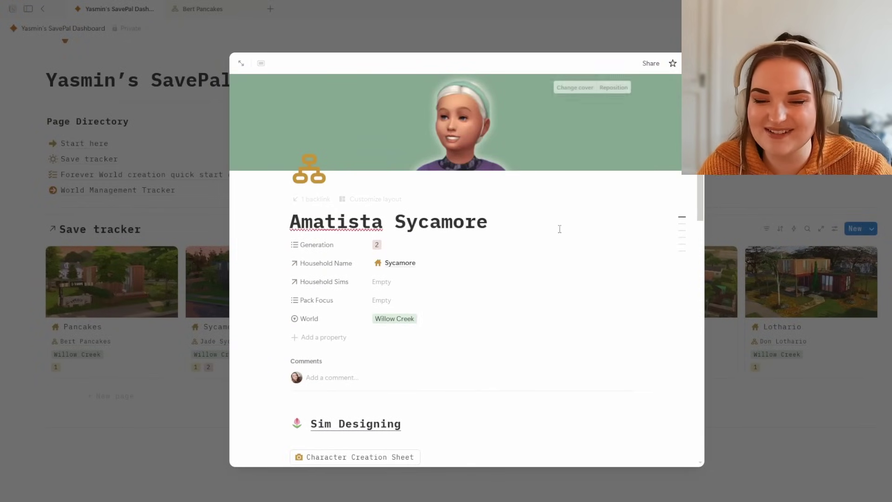
{"action": "scroll", "coordinate": [550, 240], "scroll_direction": "down", "scroll_amount": 7}
{"action": "scroll", "coordinate": [549, 236], "scroll_direction": "down", "scroll_amount": 3}
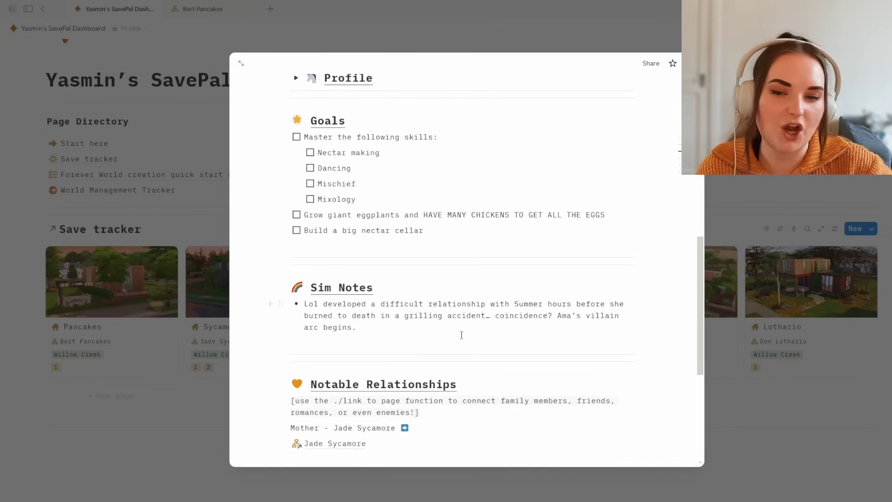
{"action": "mouse_move", "coordinate": [358, 328]}
{"action": "left_mouse_down"}
{"action": "mouse_move", "coordinate": [319, 302]}
{"action": "mouse_move", "coordinate": [355, 331]}
{"action": "mouse_move", "coordinate": [376, 328]}
{"action": "left_mouse_up"}
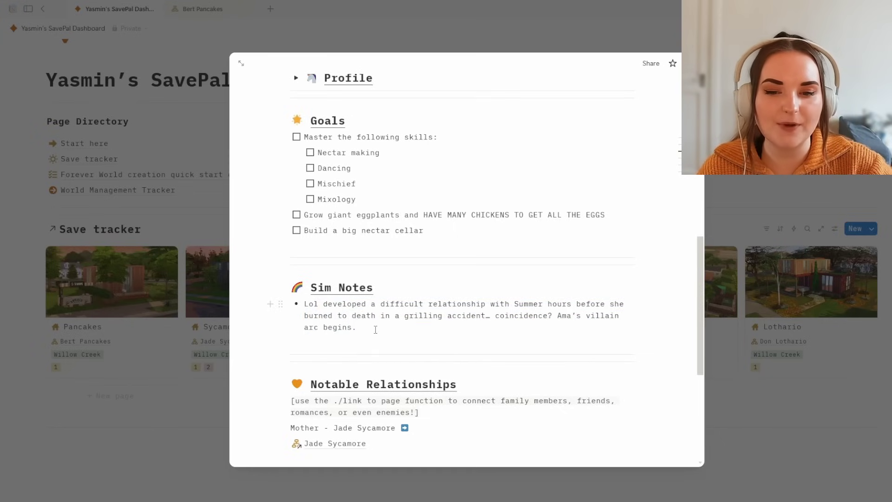
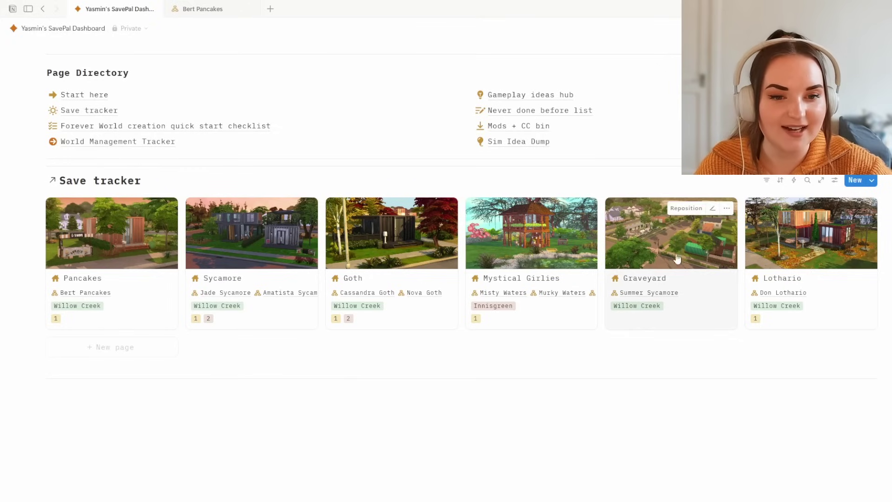
Step: Open the Graveyard page from the Save tracker and review its welcome callout and Deceased Active Sims section
{"action": "left_click", "coordinate": [654, 255]}
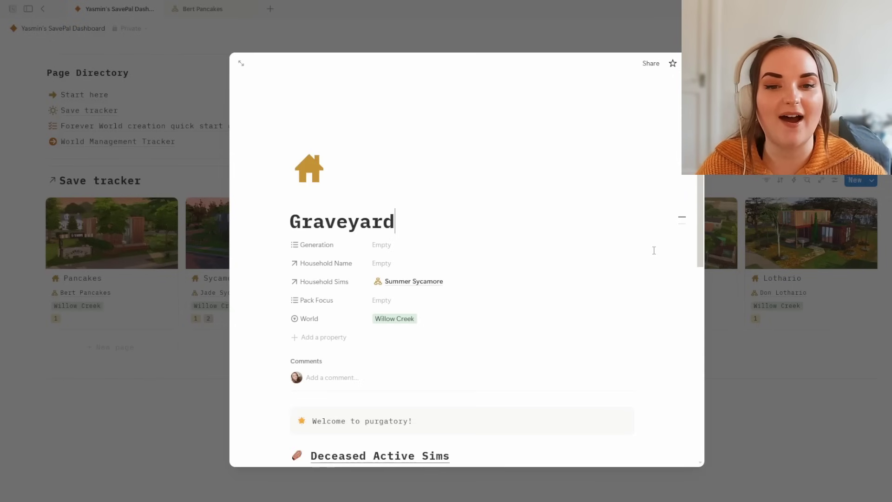
{"action": "scroll", "coordinate": [661, 233], "scroll_direction": "down", "scroll_amount": 1}
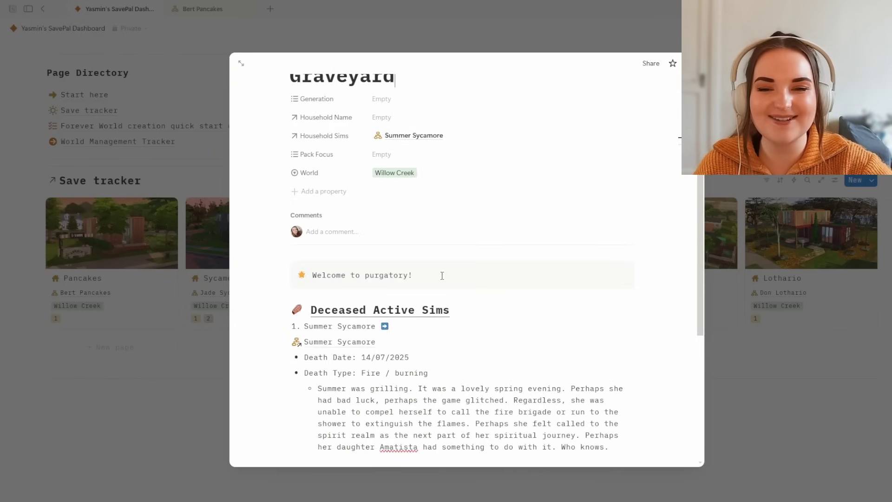
{"action": "left_click_drag", "start_coordinate": [441, 276], "coordinate": [425, 285]}
{"action": "key", "text": "Escape"}
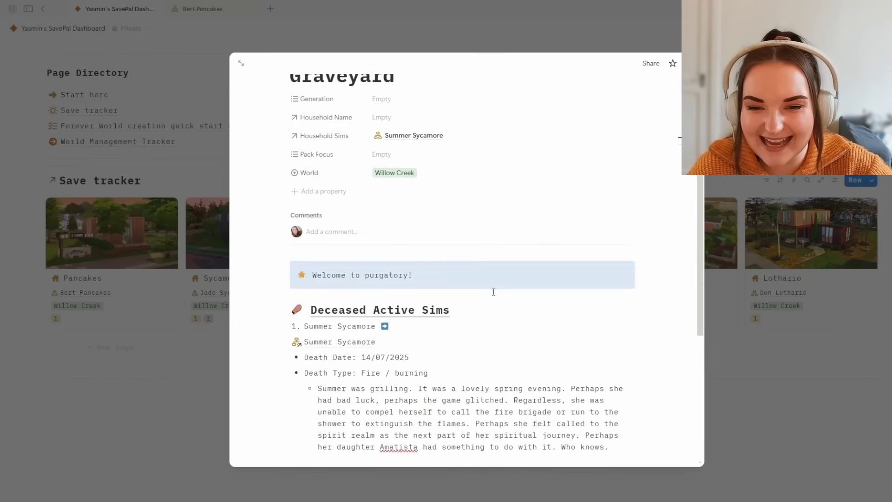
Step: Review the Graveyard page's properties and Summer Sycamore's death date, death type and story under Deceased Active Sims
{"action": "scroll", "coordinate": [425, 285], "scroll_direction": "up", "scroll_amount": 3}
{"action": "scroll", "coordinate": [471, 413], "scroll_direction": "down", "scroll_amount": 1}
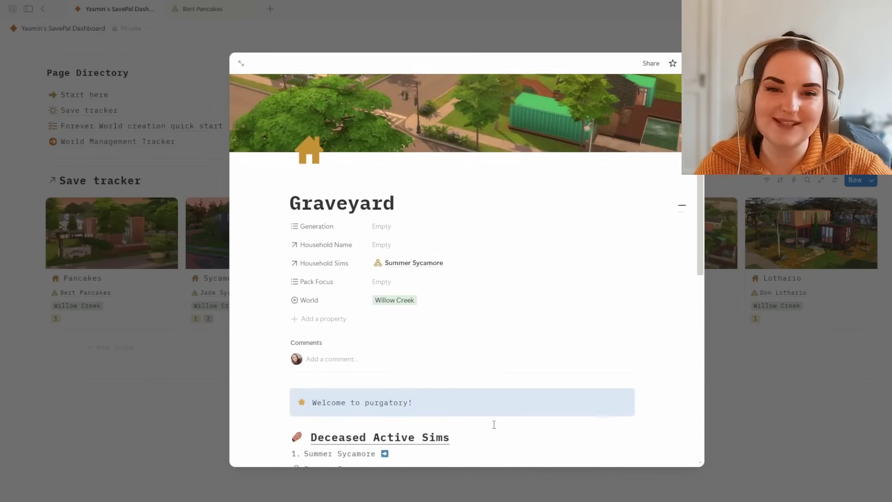
{"action": "scroll", "coordinate": [471, 414], "scroll_direction": "up", "scroll_amount": 1}
{"action": "scroll", "coordinate": [472, 414], "scroll_direction": "down", "scroll_amount": 4}
{"action": "left_click", "coordinate": [421, 322]}
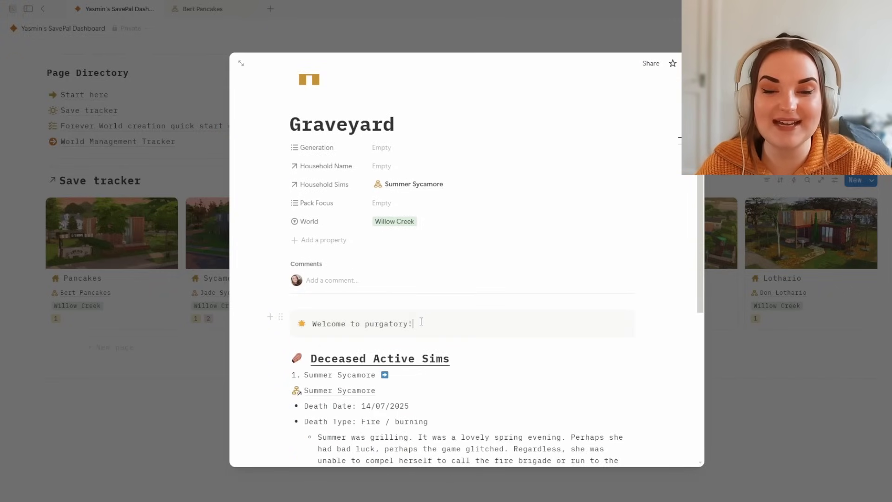
{"action": "scroll", "coordinate": [426, 323], "scroll_direction": "down", "scroll_amount": 4}
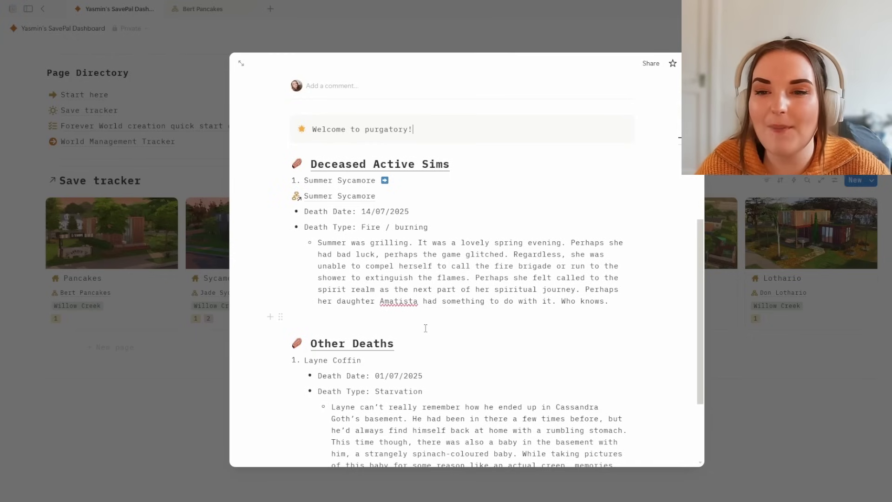
{"action": "left_click_drag", "start_coordinate": [428, 211], "coordinate": [403, 210]}
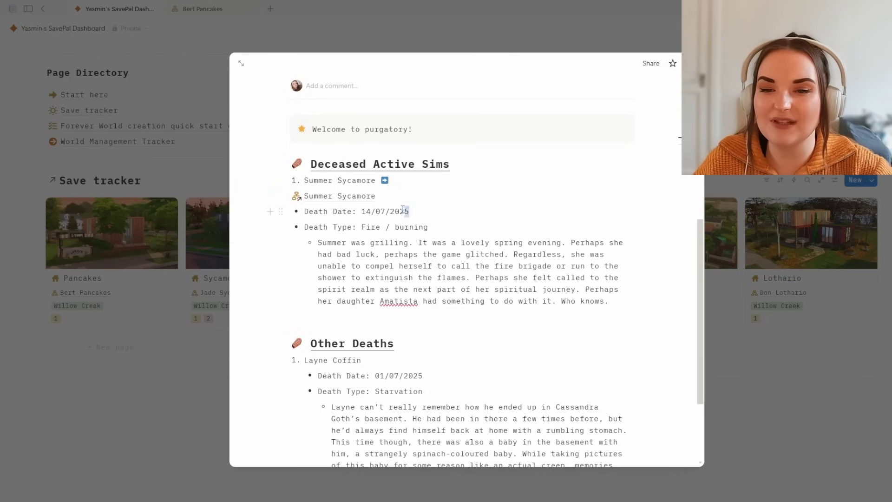
{"action": "mouse_move", "coordinate": [561, 289]}
{"action": "left_mouse_down"}
{"action": "mouse_move", "coordinate": [474, 266]}
{"action": "mouse_move", "coordinate": [553, 306]}
{"action": "mouse_move", "coordinate": [544, 293]}
{"action": "left_mouse_up"}
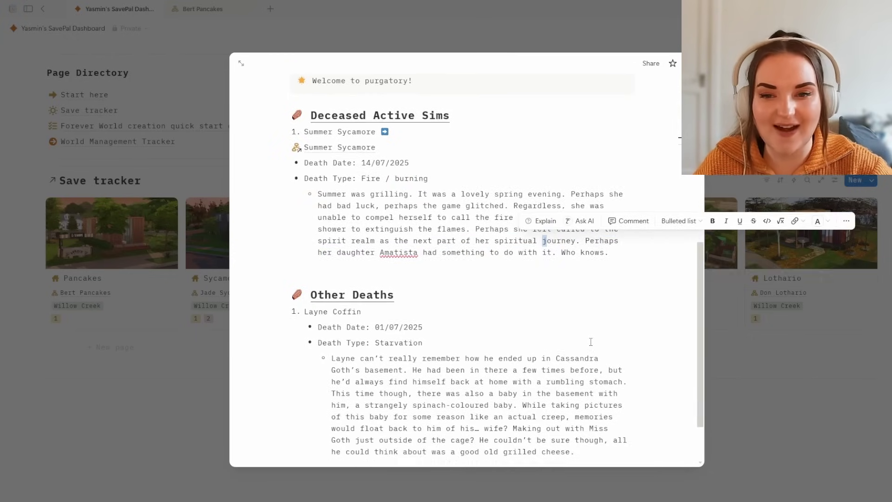
{"action": "left_click_drag", "start_coordinate": [324, 227], "coordinate": [429, 227]}
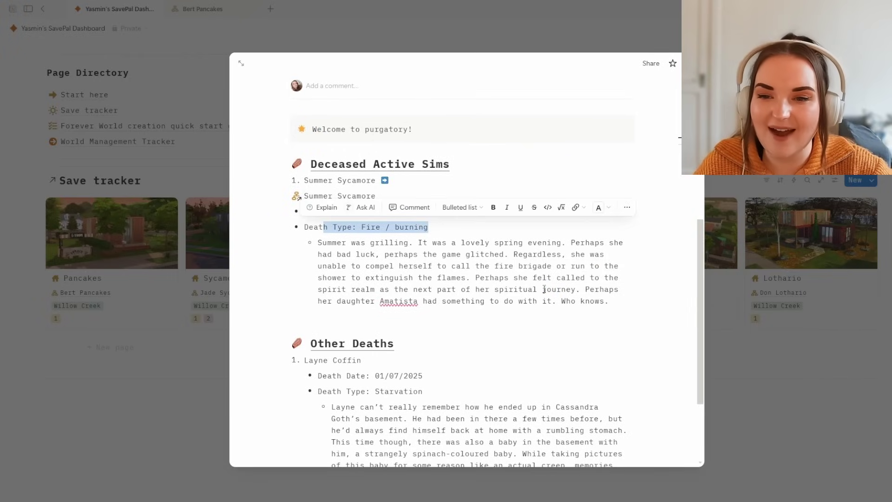
{"action": "left_click", "coordinate": [596, 329]}
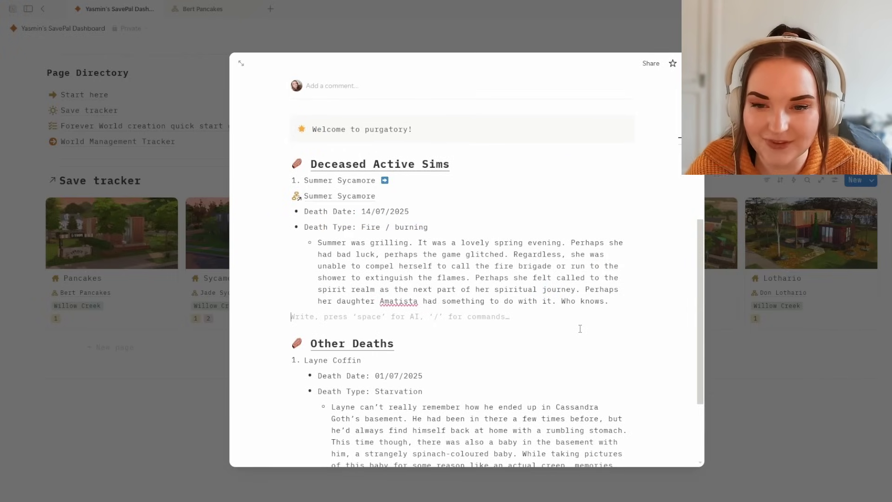
{"action": "scroll", "coordinate": [608, 376], "scroll_direction": "down", "scroll_amount": 1}
{"action": "scroll", "coordinate": [607, 353], "scroll_direction": "up", "scroll_amount": 1}
{"action": "left_click_drag", "start_coordinate": [610, 301], "coordinate": [381, 255]}
{"action": "scroll", "coordinate": [548, 353], "scroll_direction": "up", "scroll_amount": 2}
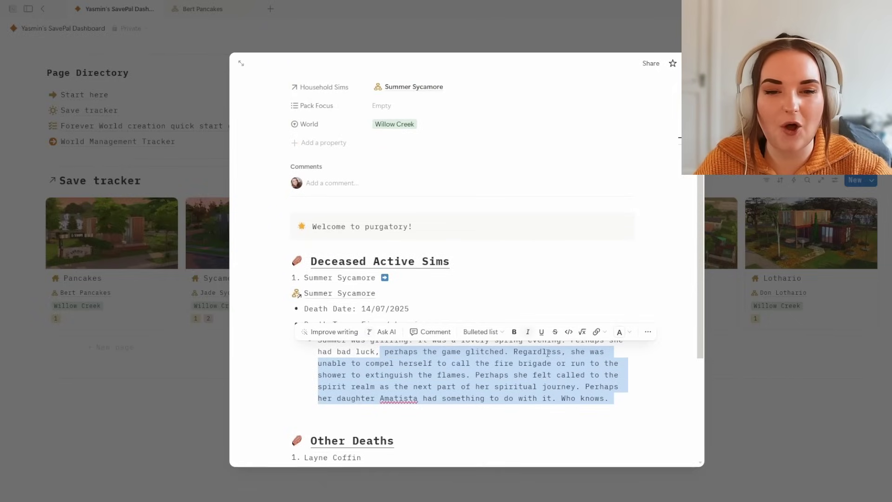
{"action": "left_click", "coordinate": [574, 384]}
Step: Read Layne Coffin's death date, death type and story under Other Deaths, and close the Graveyard page
{"action": "scroll", "coordinate": [586, 391], "scroll_direction": "down", "scroll_amount": 4}
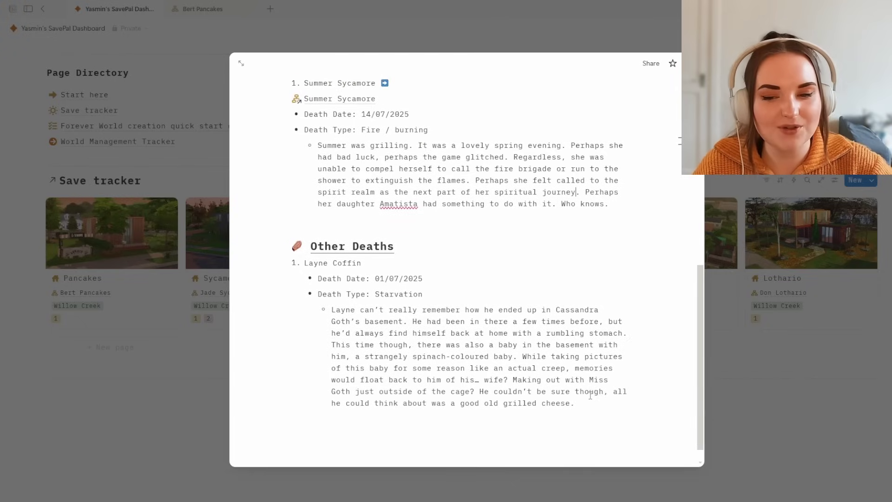
{"action": "left_click_drag", "start_coordinate": [580, 403], "coordinate": [320, 280]}
{"action": "left_click", "coordinate": [388, 315]}
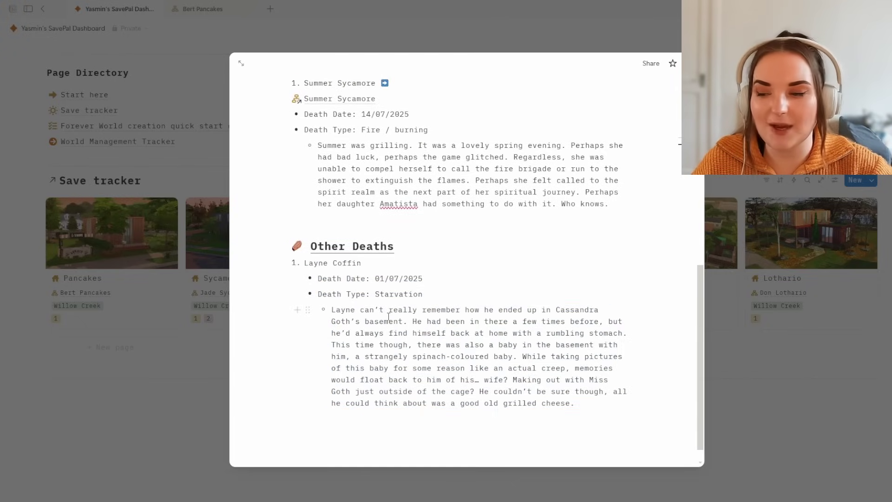
{"action": "left_click_drag", "start_coordinate": [352, 267], "coordinate": [338, 266]}
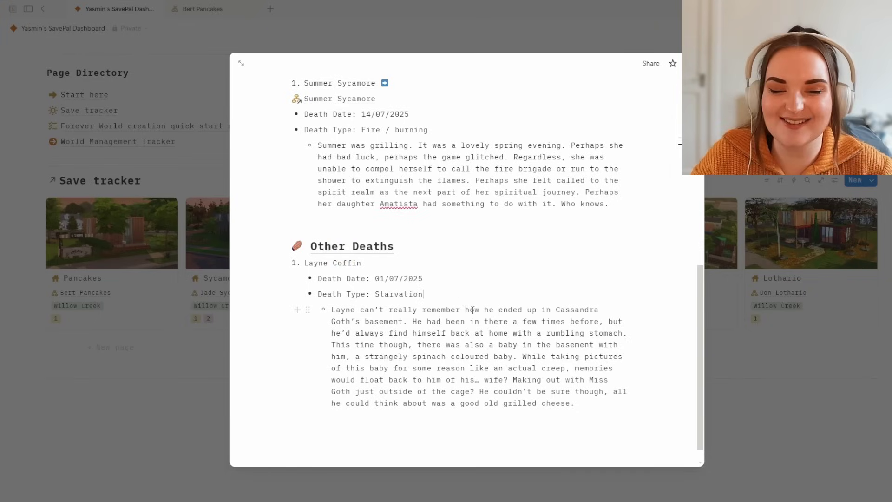
{"action": "left_click_drag", "start_coordinate": [578, 403], "coordinate": [295, 305]}
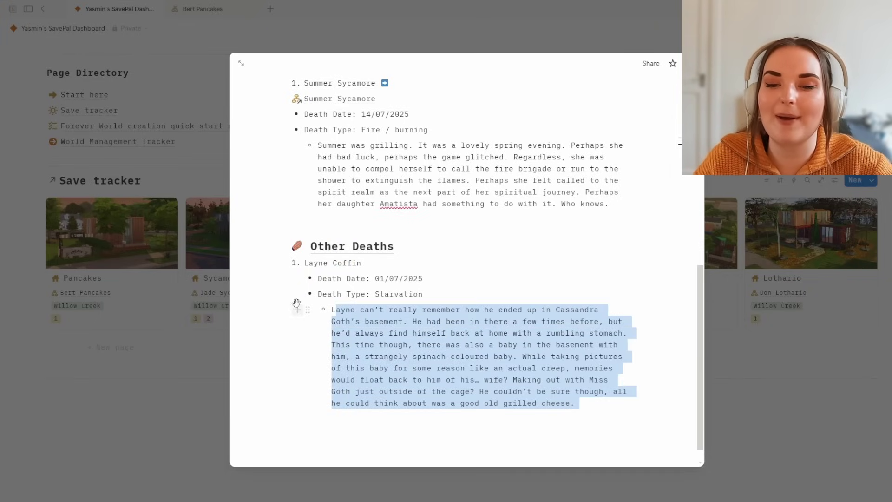
{"action": "scroll", "coordinate": [534, 352], "scroll_direction": "up", "scroll_amount": 5}
{"action": "scroll", "coordinate": [534, 352], "scroll_direction": "up", "scroll_amount": 3}
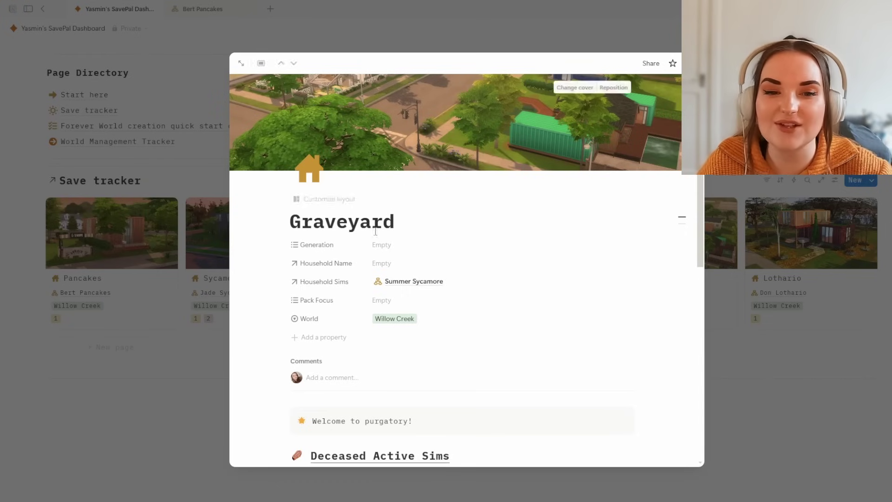
{"action": "scroll", "coordinate": [438, 330], "scroll_direction": "down", "scroll_amount": 10}
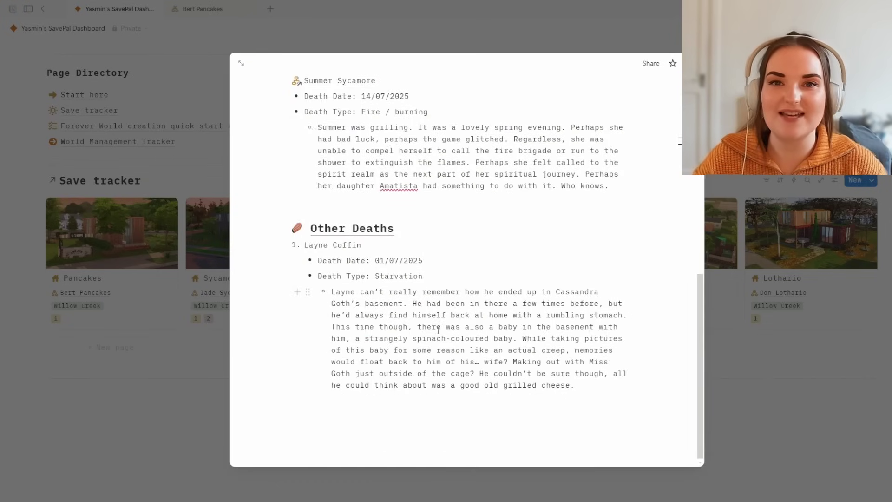
{"action": "scroll", "coordinate": [438, 330], "scroll_direction": "up", "scroll_amount": 5}
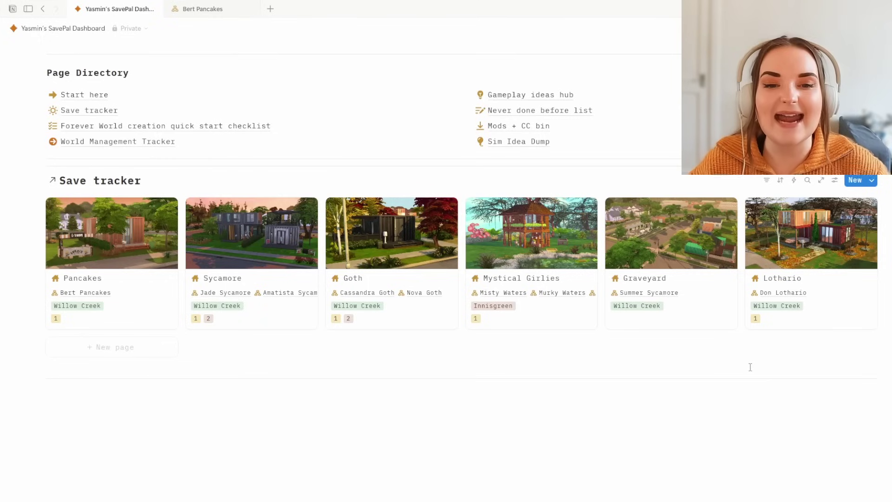
{"action": "left_click", "coordinate": [750, 367]}
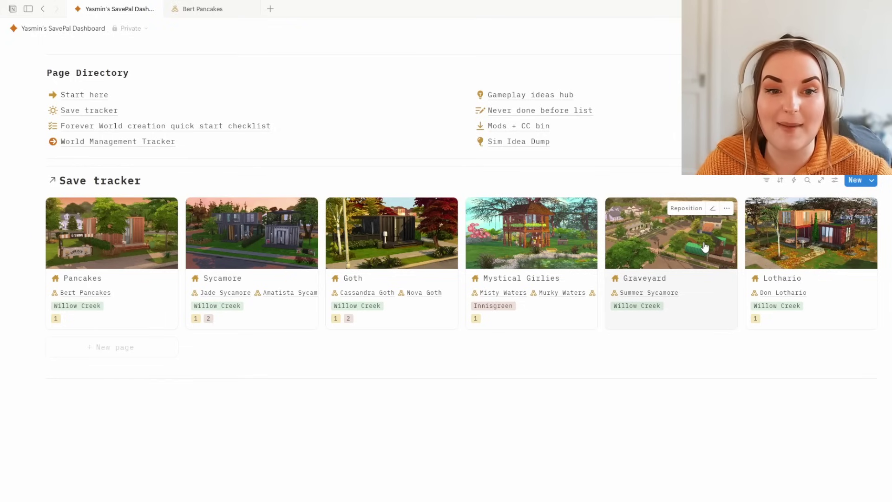
Step: Open the World Management Tracker from the Page Directory, review its world and household task checklists, and return to the dashboard
{"action": "scroll", "coordinate": [623, 196], "scroll_direction": "up", "scroll_amount": 5}
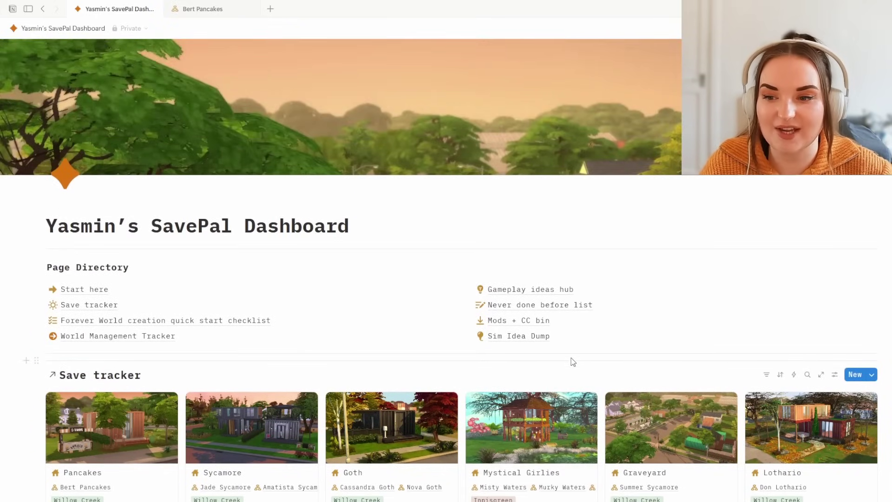
{"action": "left_click", "coordinate": [146, 343]}
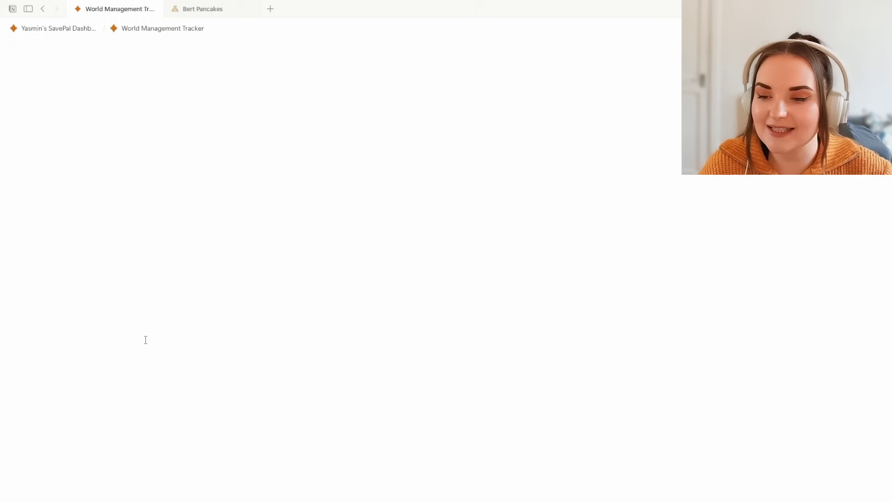
{"action": "scroll", "coordinate": [363, 333], "scroll_direction": "down", "scroll_amount": 3}
{"action": "scroll", "coordinate": [385, 342], "scroll_direction": "down", "scroll_amount": 5}
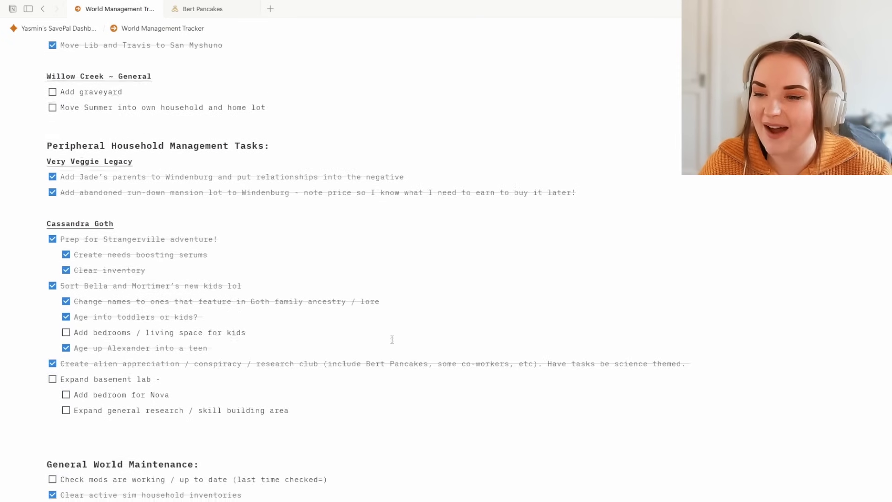
{"action": "scroll", "coordinate": [392, 343], "scroll_direction": "up", "scroll_amount": 9}
{"action": "scroll", "coordinate": [392, 345], "scroll_direction": "up", "scroll_amount": 2}
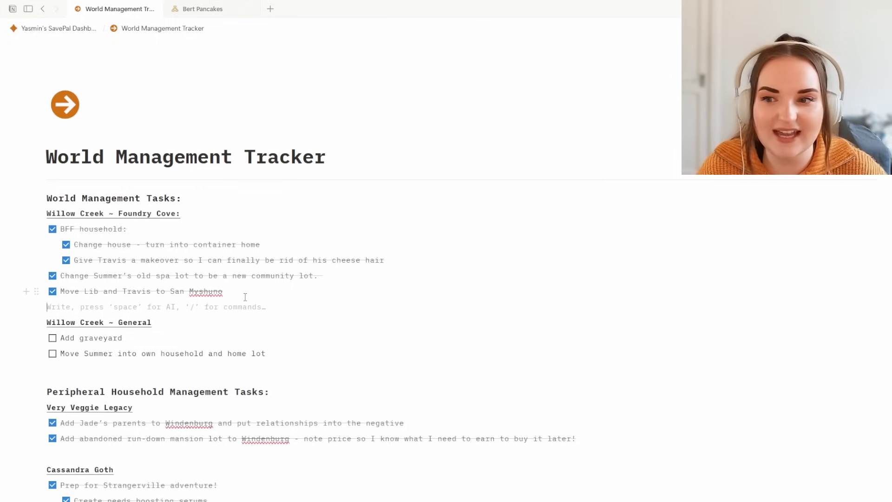
{"action": "left_click_drag", "start_coordinate": [299, 352], "coordinate": [204, 354]}
{"action": "scroll", "coordinate": [177, 372], "scroll_direction": "down", "scroll_amount": 3}
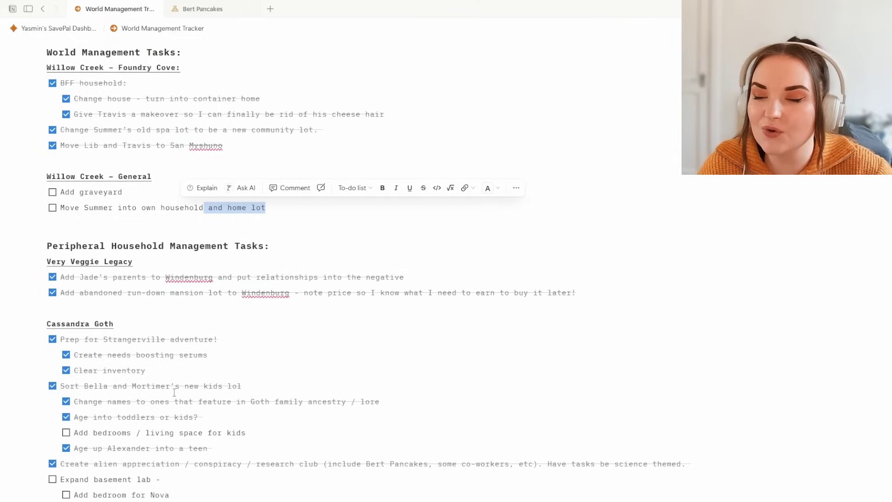
{"action": "scroll", "coordinate": [119, 71], "scroll_direction": "up", "scroll_amount": 3}
{"action": "left_click", "coordinate": [85, 29]}
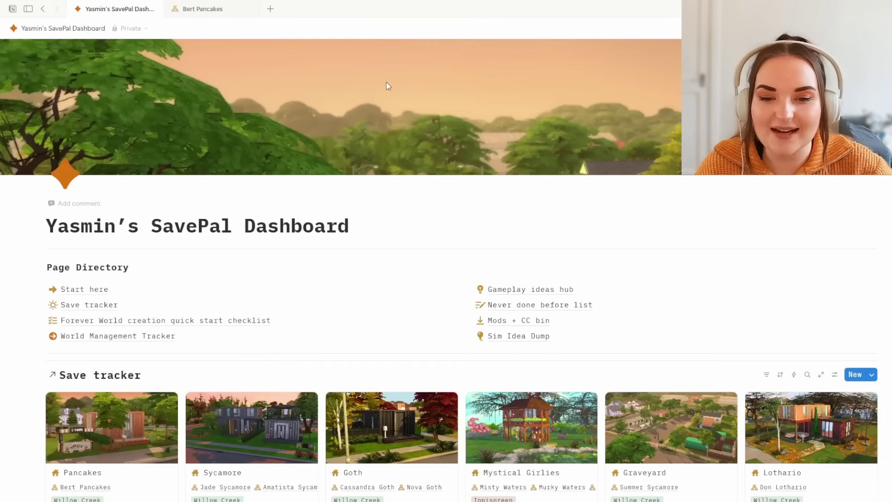
Step: Open the Sim Idea Dump, read the Enchanted By Nature notes on Misty and Murky Waters, and return to the dashboard
{"action": "left_click", "coordinate": [535, 335]}
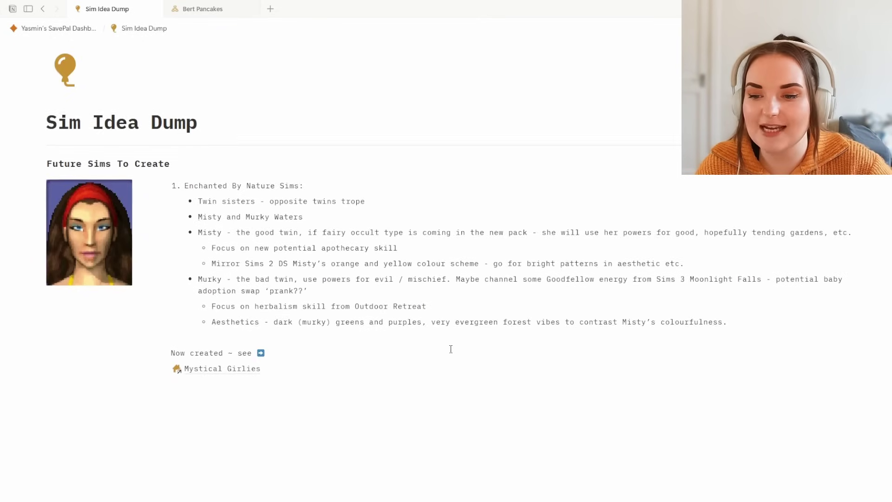
{"action": "left_click_drag", "start_coordinate": [160, 221], "coordinate": [125, 196]}
{"action": "key", "text": "ctrl+z"}
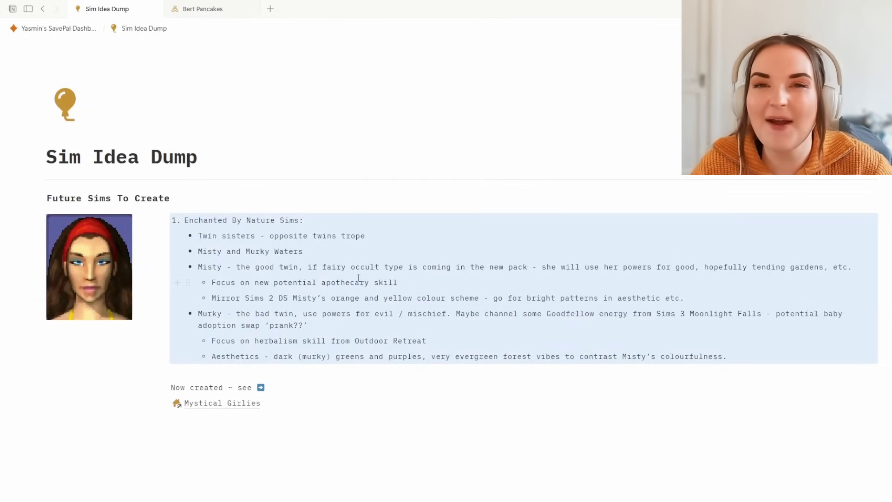
{"action": "left_click", "coordinate": [401, 327]}
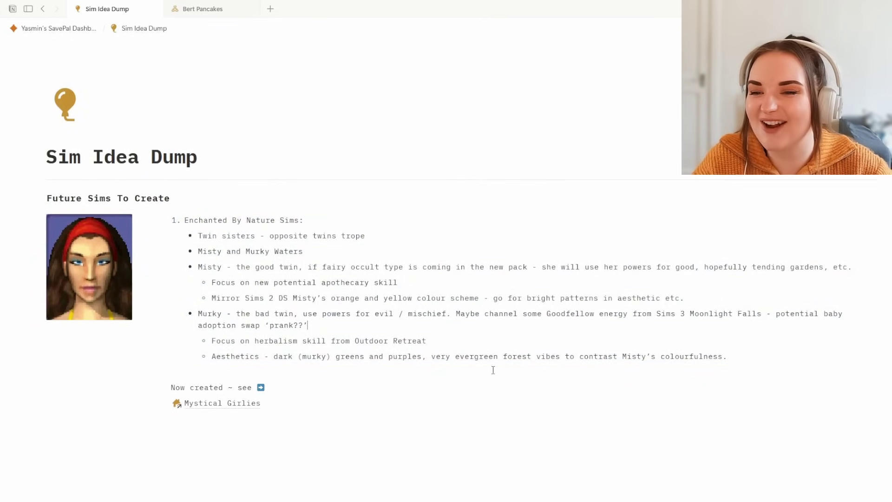
{"action": "scroll", "coordinate": [283, 436], "scroll_direction": "down", "scroll_amount": 2}
{"action": "scroll", "coordinate": [288, 434], "scroll_direction": "up", "scroll_amount": 2}
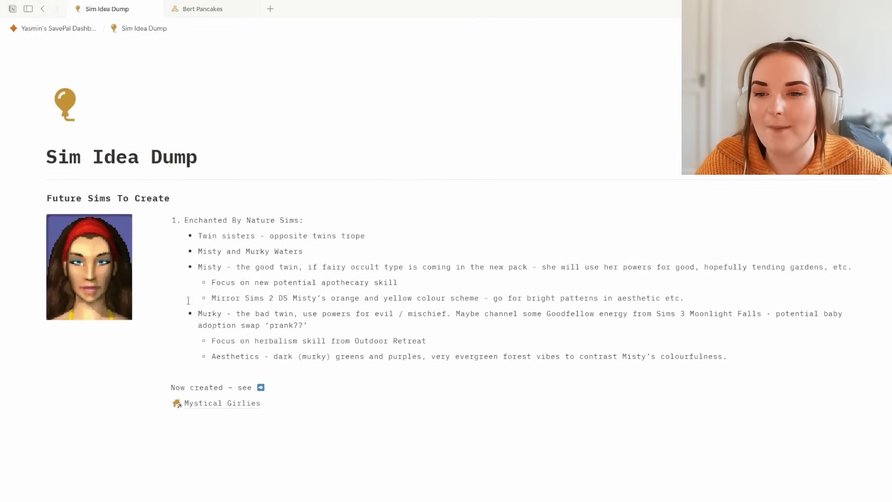
{"action": "left_click_drag", "start_coordinate": [270, 251], "coordinate": [283, 267]}
{"action": "left_click", "coordinate": [371, 299]}
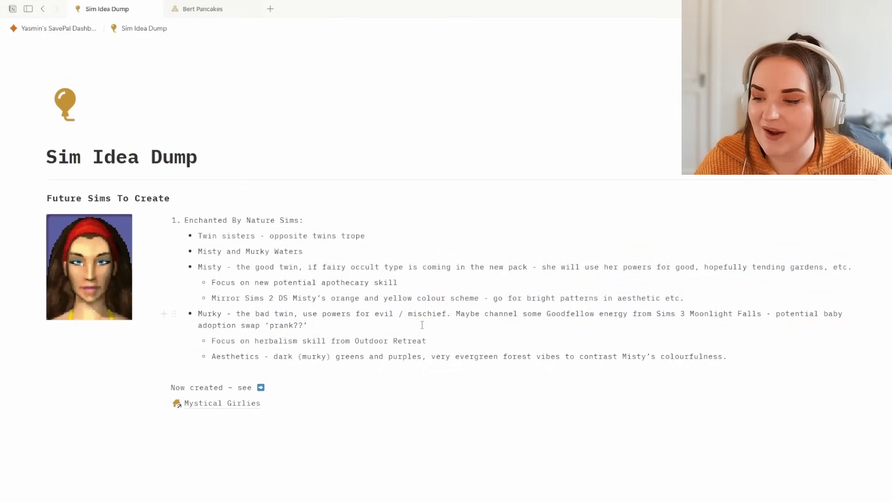
{"action": "left_click_drag", "start_coordinate": [422, 324], "coordinate": [355, 267]}
{"action": "left_click", "coordinate": [342, 315]}
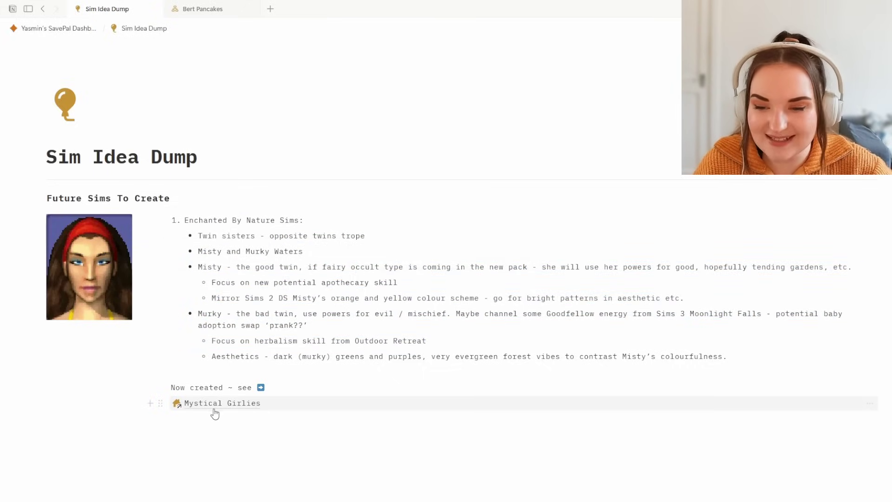
{"action": "left_click", "coordinate": [88, 28]}
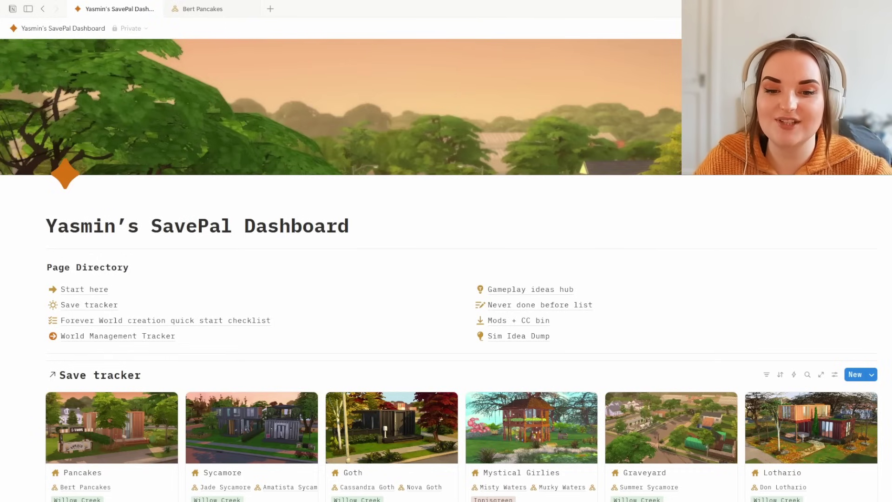
Step: Insert a new subpage below World Management Tracker in the dashboard's Page Directory
{"action": "mouse_move", "coordinate": [116, 336]}
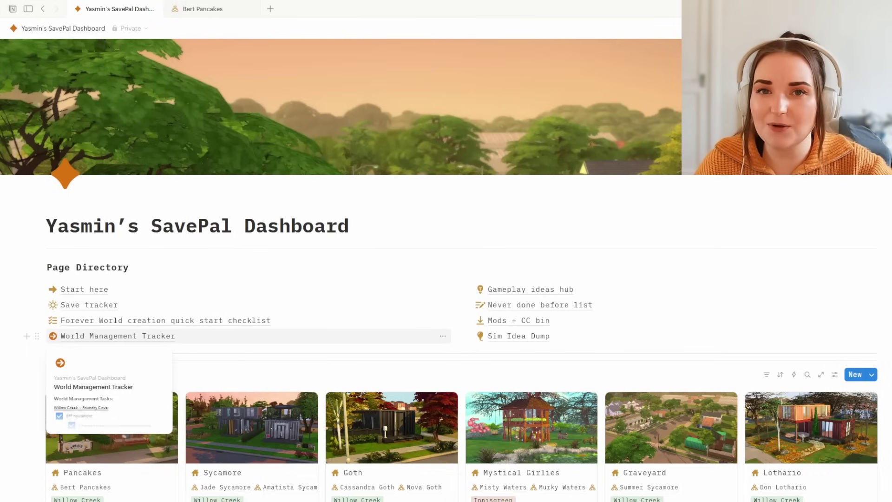
{"action": "mouse_move", "coordinate": [88, 305]}
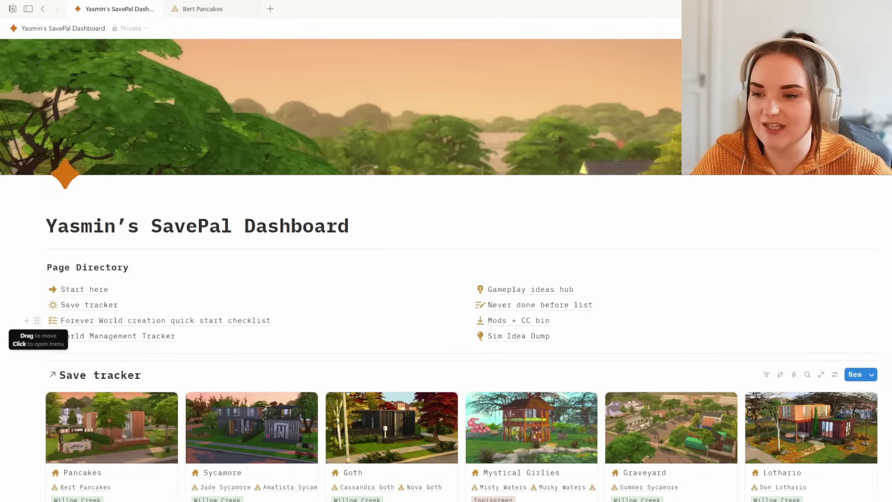
{"action": "left_click_drag", "start_coordinate": [37, 321], "coordinate": [28, 337]}
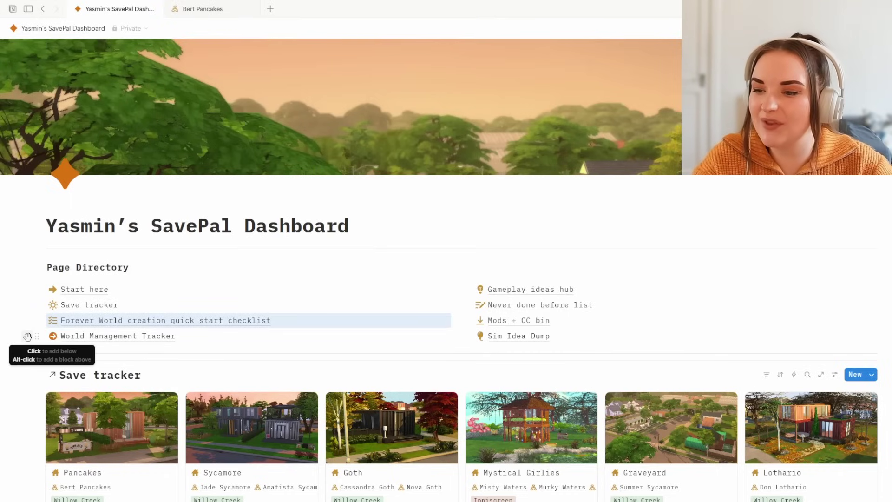
{"action": "left_click", "coordinate": [28, 336]}
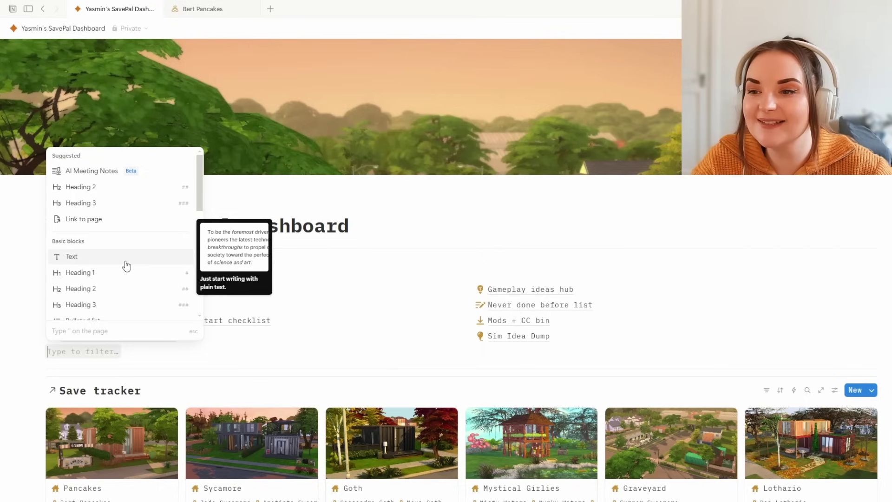
{"action": "scroll", "coordinate": [113, 215], "scroll_direction": "down", "scroll_amount": 4}
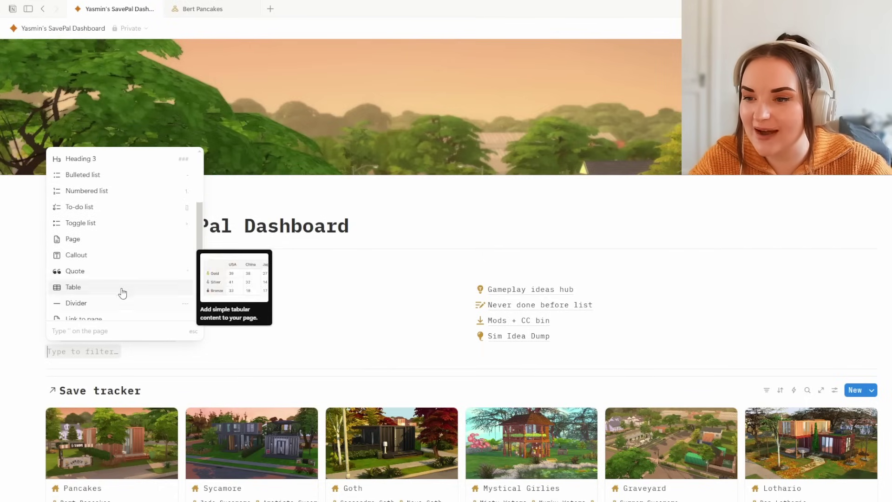
{"action": "scroll", "coordinate": [116, 199], "scroll_direction": "up", "scroll_amount": 2}
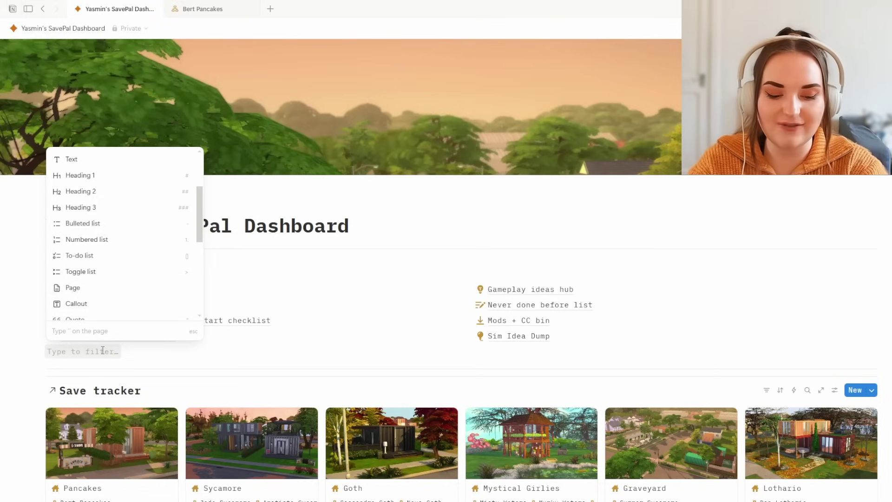
{"action": "type", "text": "/"}
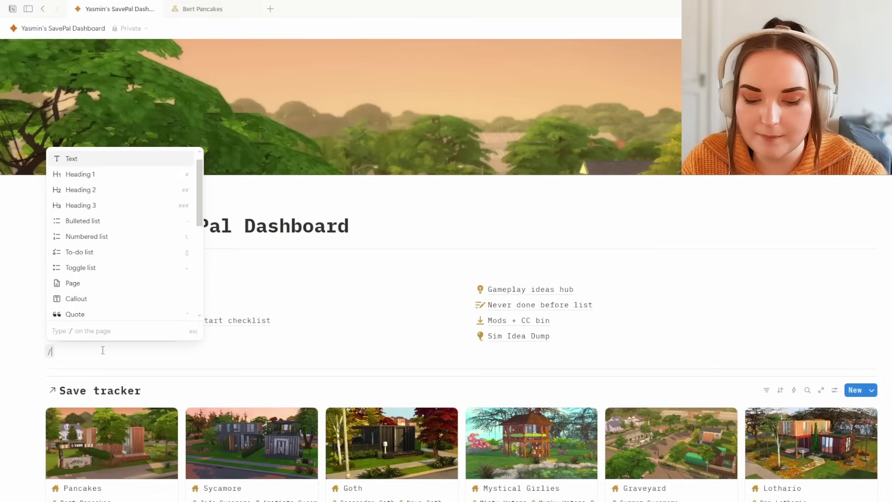
{"action": "type", "text": "page"}
{"action": "key", "text": "Return"}
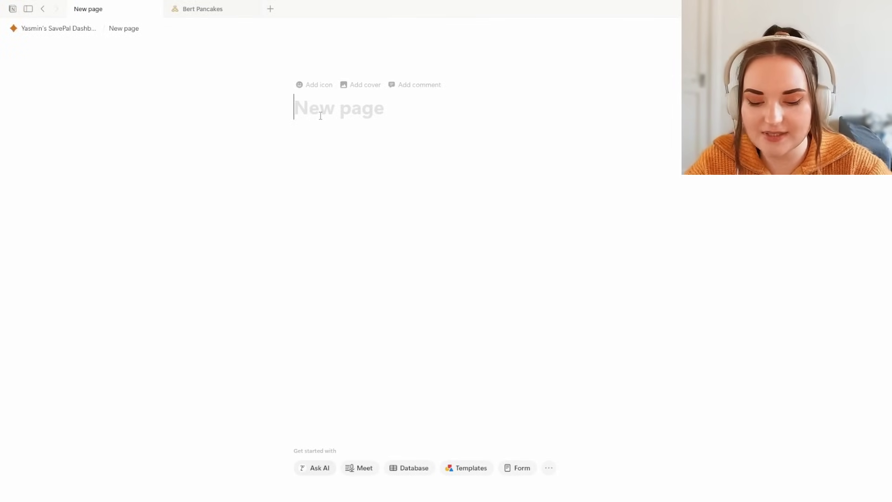
Step: Title the new page "New Page" and add a divider line beneath the title
{"action": "type", "text": "New Page"}
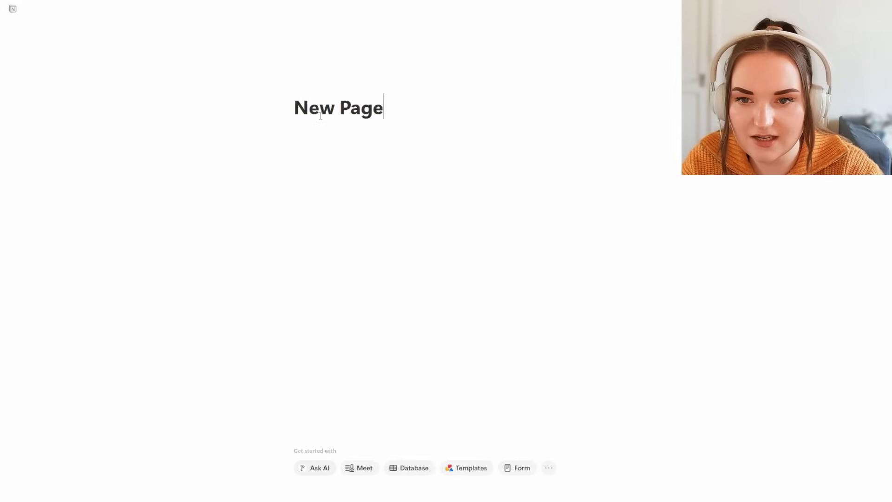
{"action": "key", "text": "Return"}
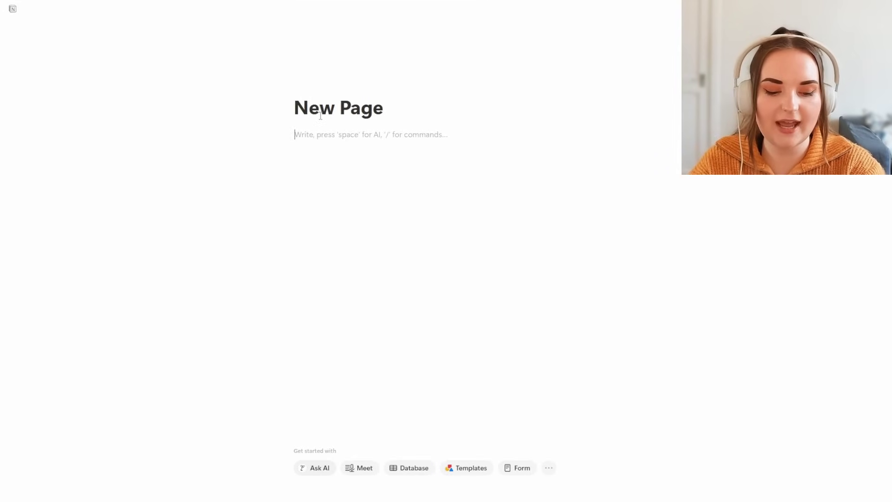
{"action": "type", "text": "---"}
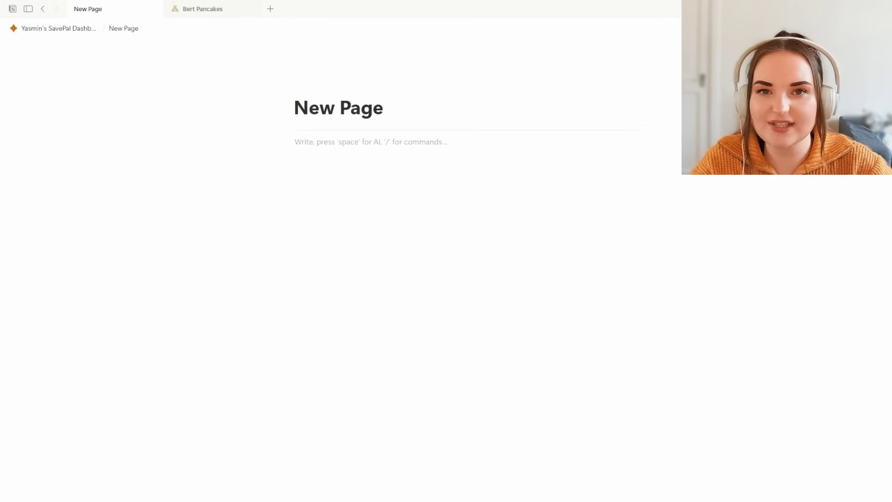
Step: Switch the new page to the monospaced font style and full width
{"action": "left_click", "coordinate": [885, 29]}
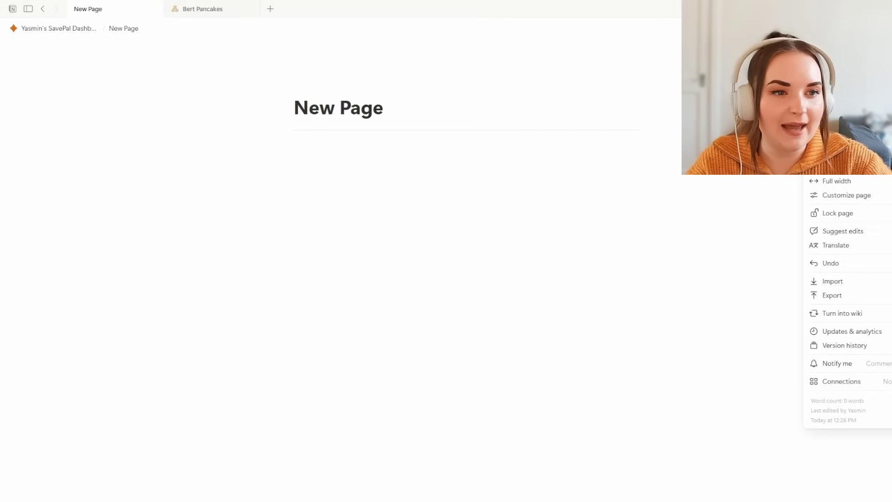
{"action": "left_click", "coordinate": [889, 70]}
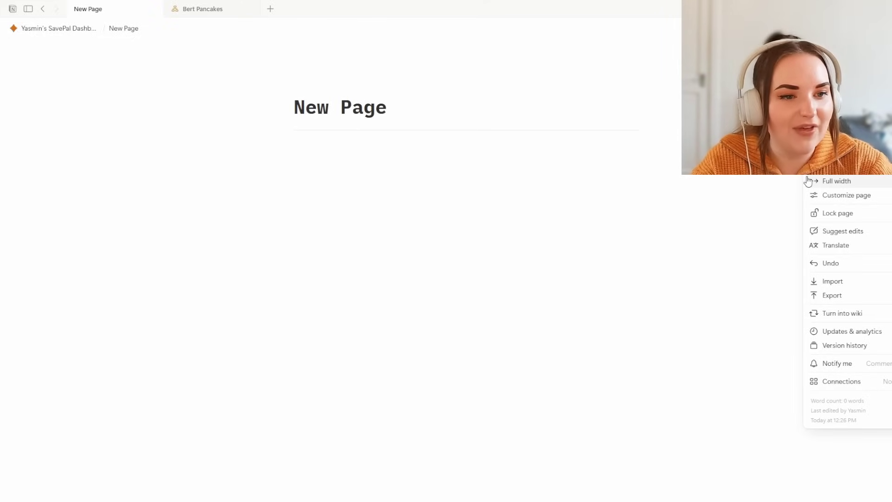
{"action": "left_click", "coordinate": [836, 181]}
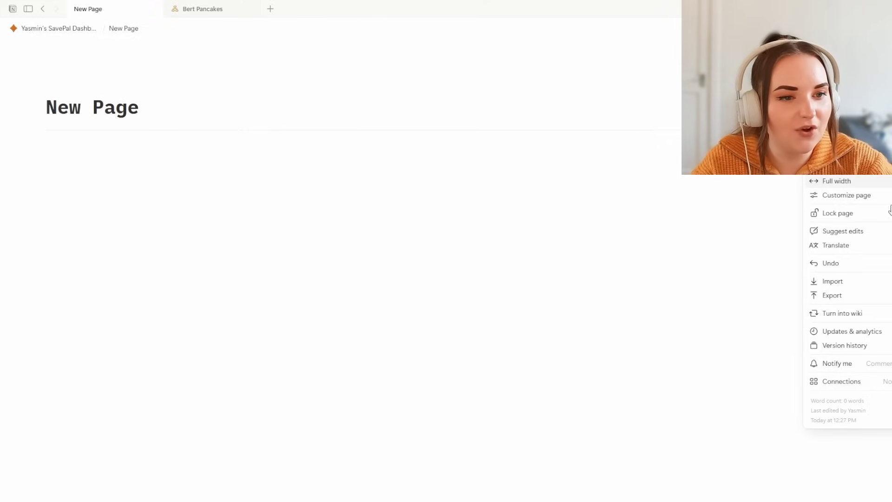
{"action": "left_click", "coordinate": [416, 253]}
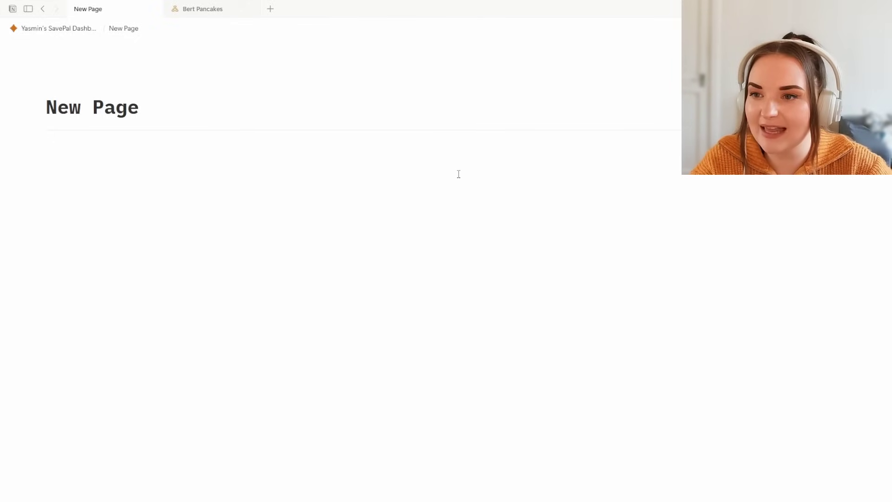
Step: Add an orange apple icon to the new page
{"action": "left_click", "coordinate": [61, 85]}
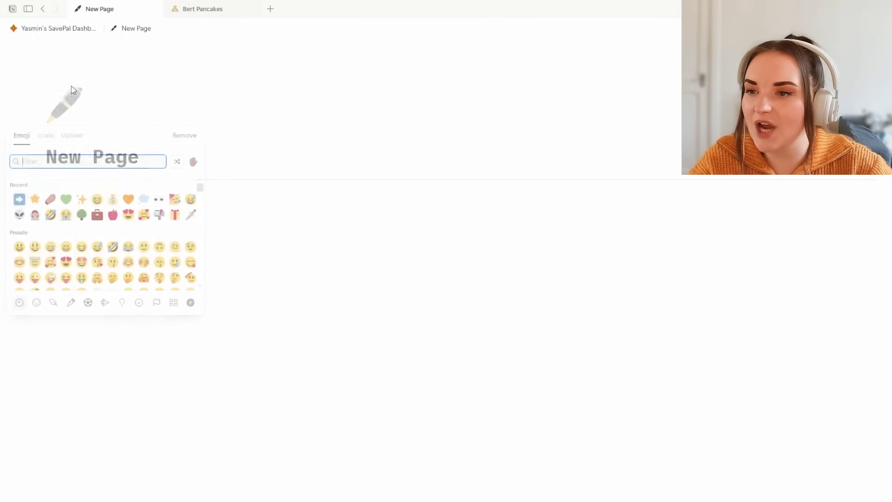
{"action": "left_click", "coordinate": [45, 138]}
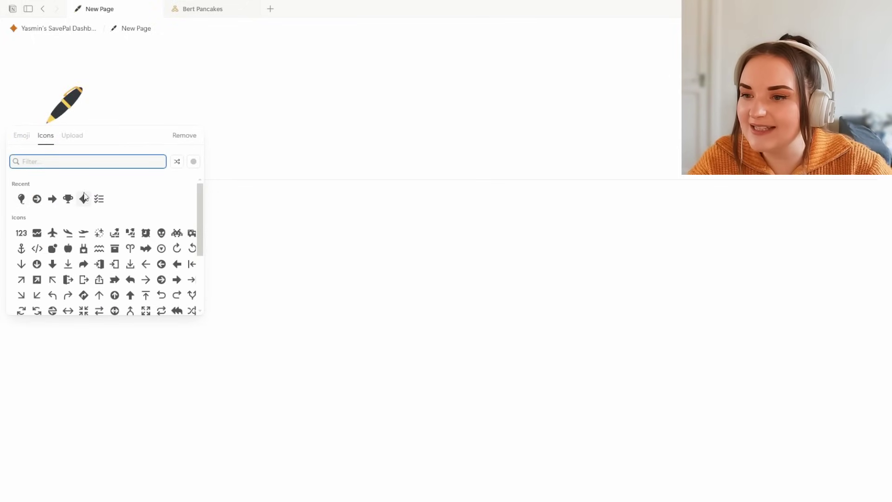
{"action": "scroll", "coordinate": [107, 249], "scroll_direction": "down", "scroll_amount": 1}
{"action": "scroll", "coordinate": [107, 248], "scroll_direction": "up", "scroll_amount": 1}
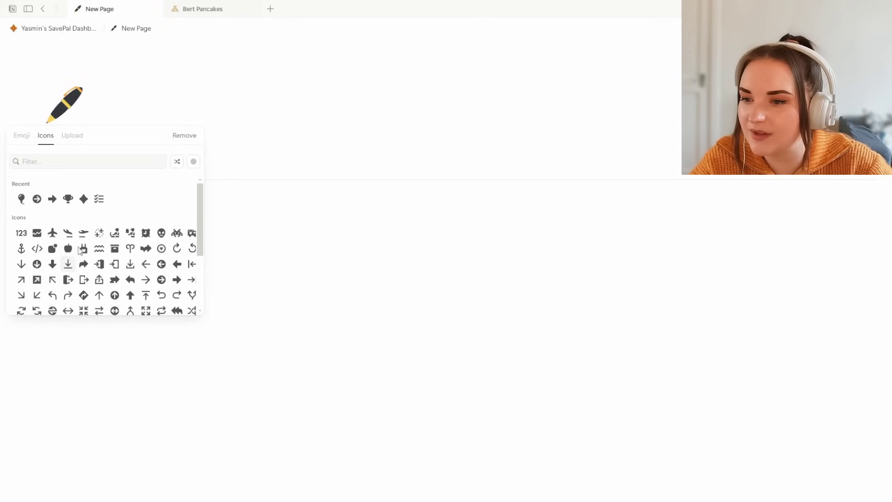
{"action": "left_click", "coordinate": [69, 249]}
{"action": "left_click", "coordinate": [134, 266]}
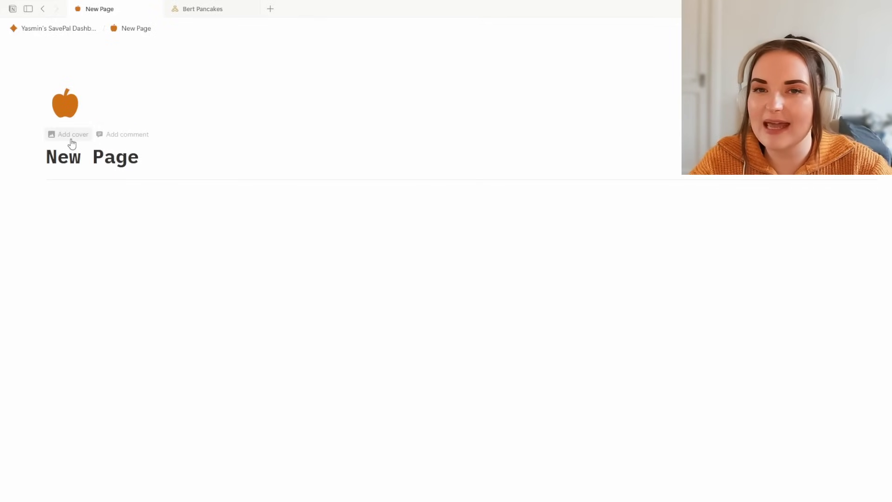
Step: Add a Heading 2 block below the divider and start it with the sparkles emoji
{"action": "left_click", "coordinate": [98, 208]}
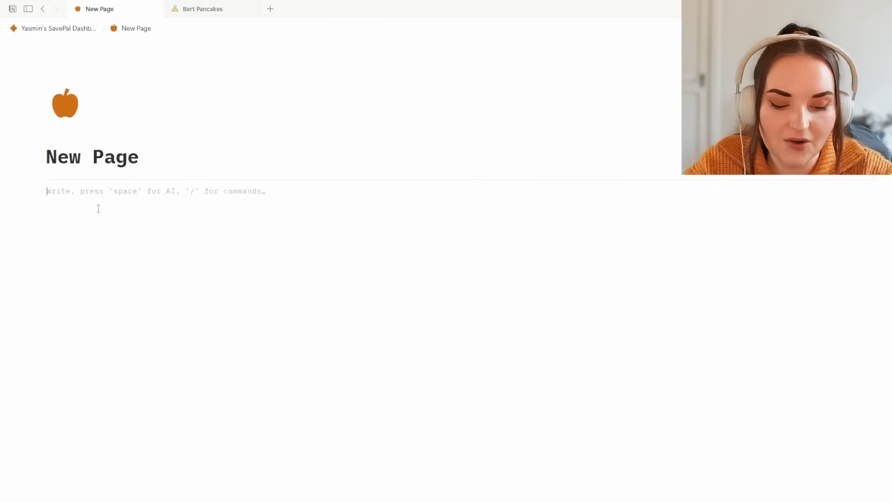
{"action": "type", "text": "/"}
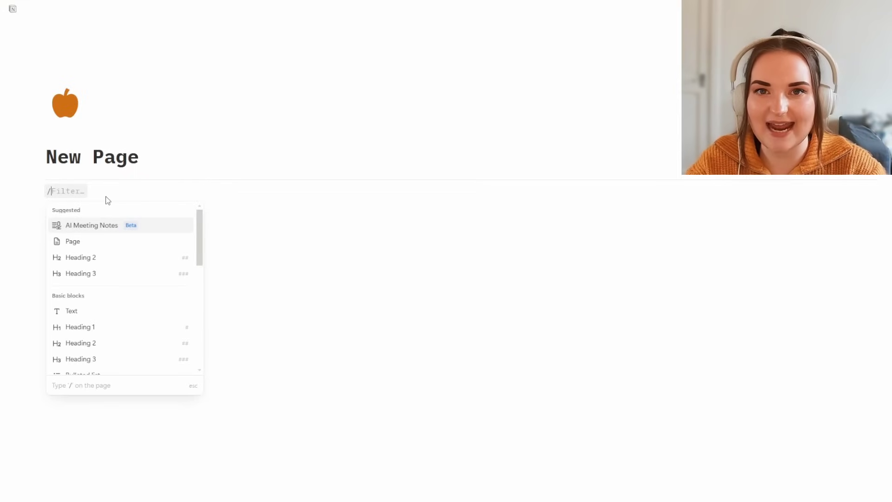
{"action": "type", "text": "hea"}
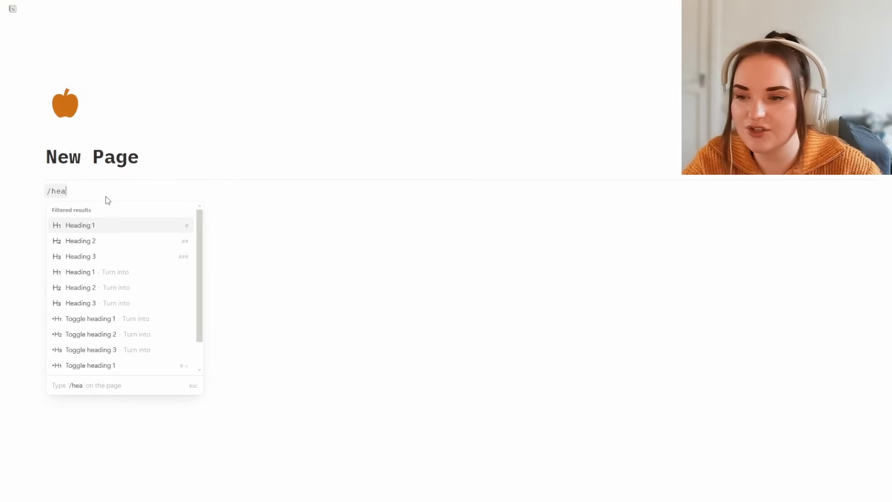
{"action": "key", "text": "Down"}
{"action": "key", "text": "Return"}
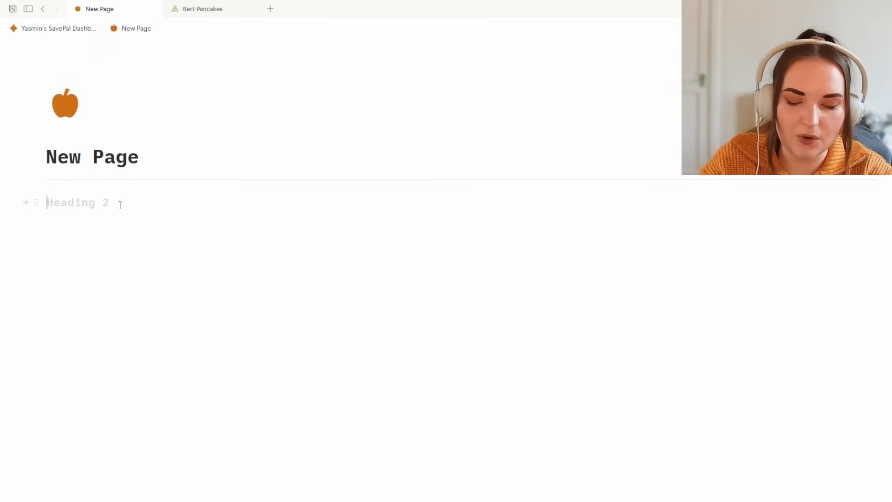
{"action": "type", "text": "/em"}
{"action": "key", "text": "Return"}
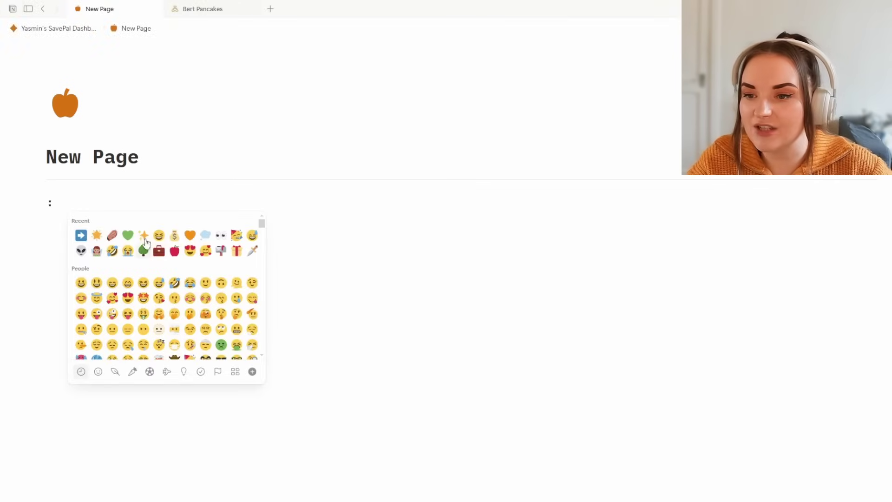
{"action": "left_click", "coordinate": [142, 236]}
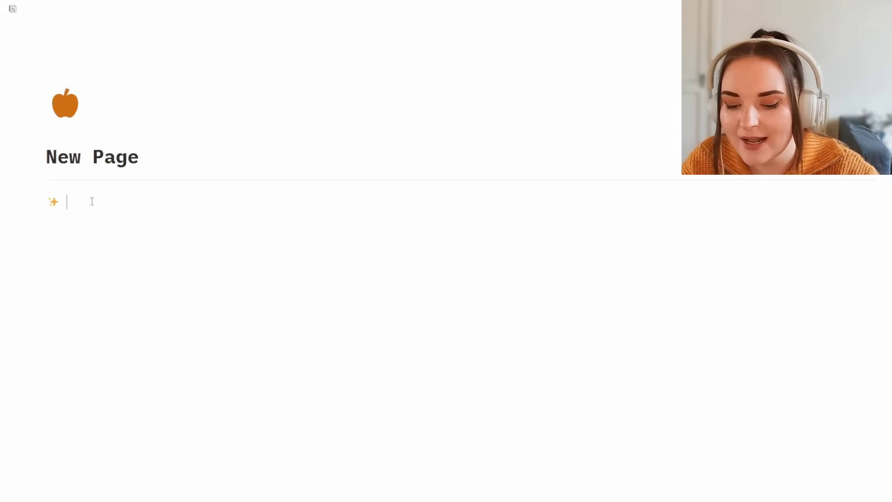
Step: Enter the underlined heading text "New Paragraph" after the sparkles emoji and start a blank line below it
{"action": "type", "text": "New P"}
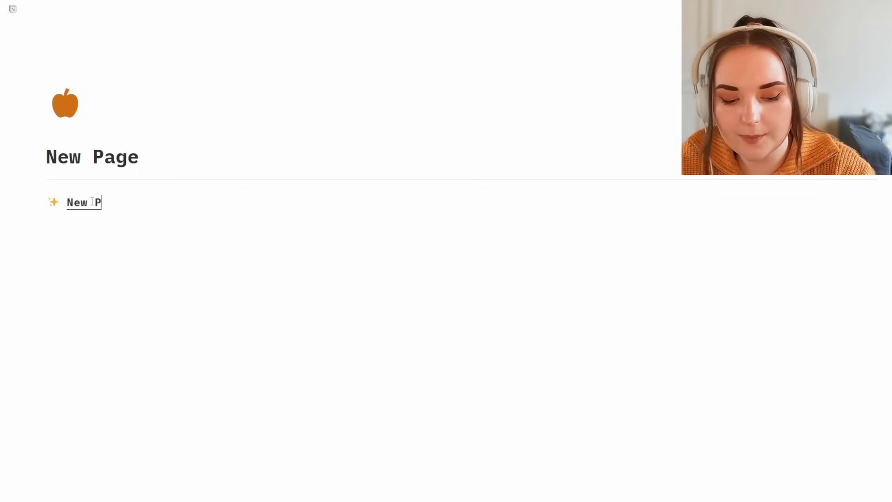
{"action": "type", "text": "ara"}
{"action": "type", "text": "apoh"}
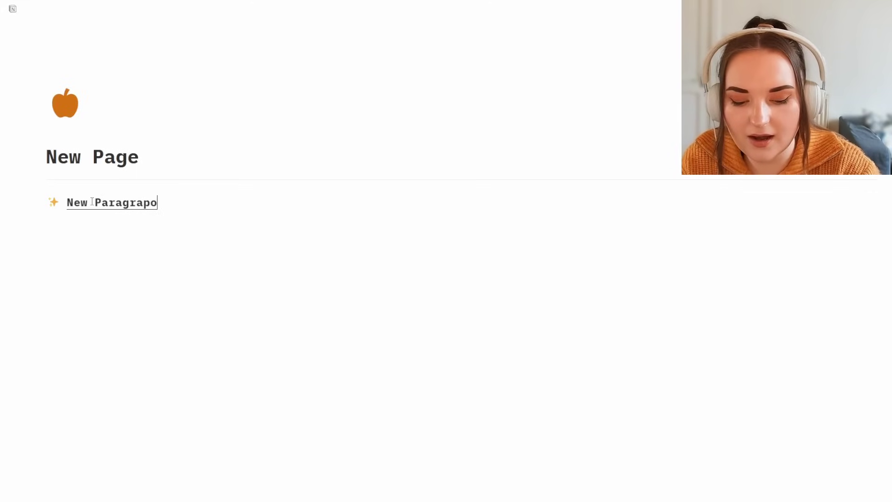
{"action": "key", "text": "BackSpace"}
{"action": "key", "text": "BackSpace"}
{"action": "type", "text": "h"}
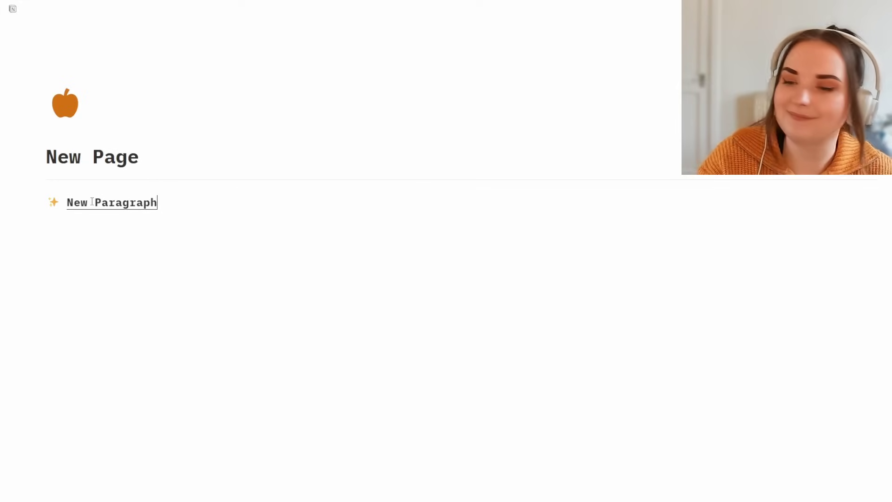
{"action": "key", "text": "Return"}
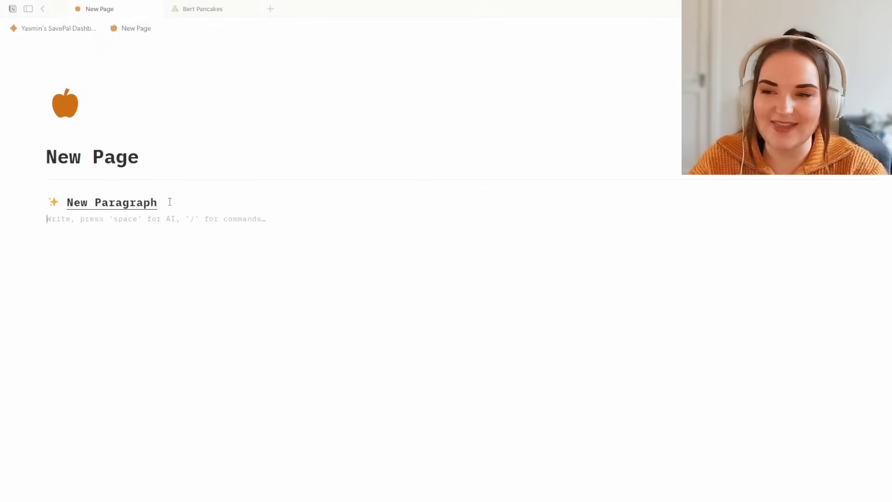
Step: Try a bulleted list item and a to-do checkbox under the New Paragraph heading, removing each one
{"action": "type", "text": "-"}
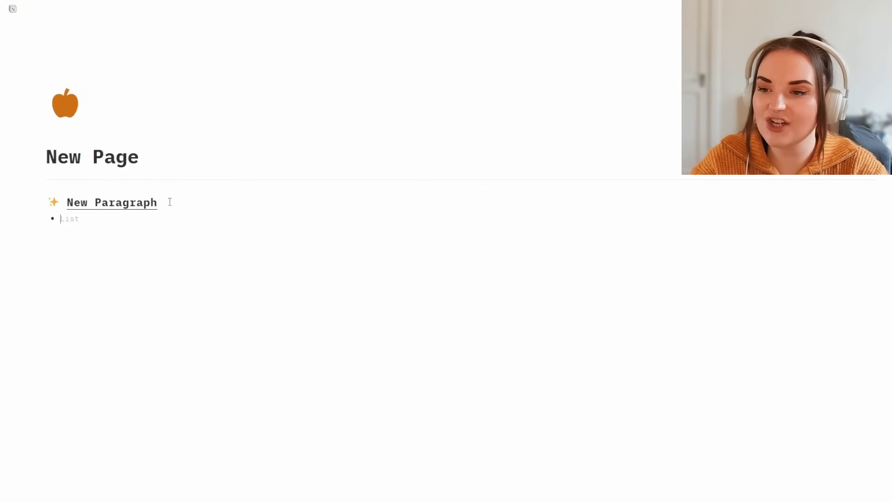
{"action": "key", "text": "BackSpace"}
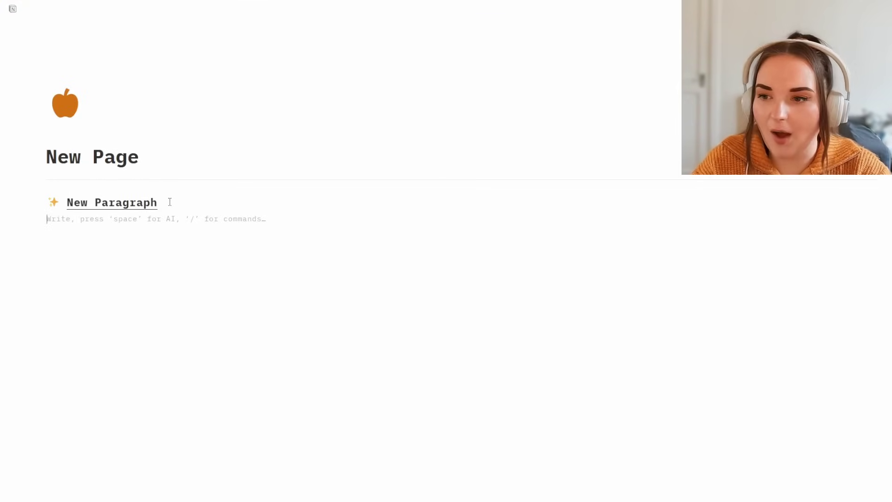
{"action": "type", "text": "/"}
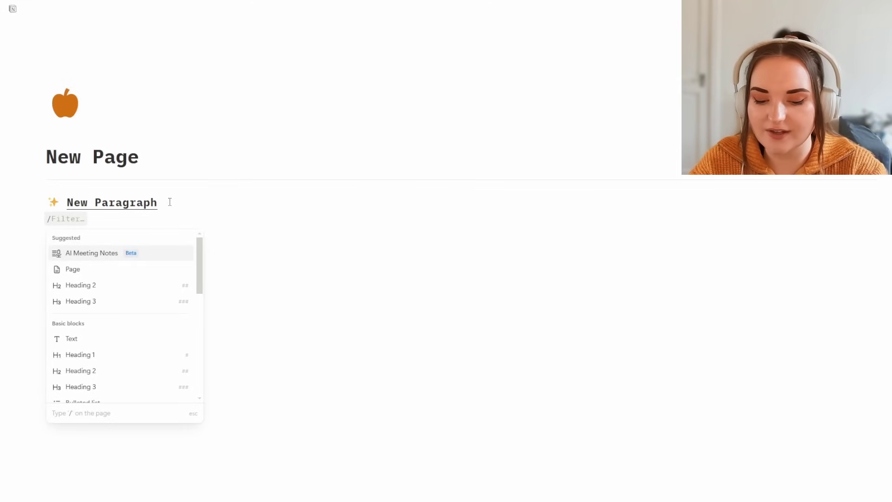
{"action": "type", "text": "ch"}
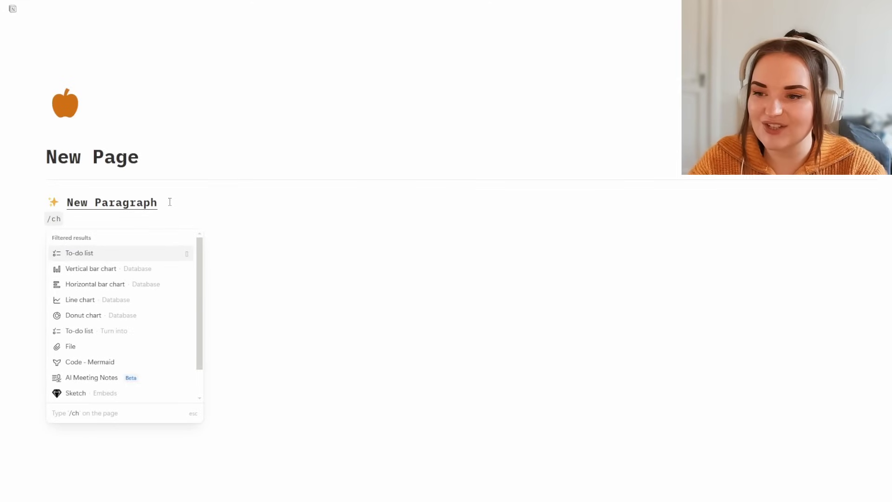
{"action": "key", "text": "Return"}
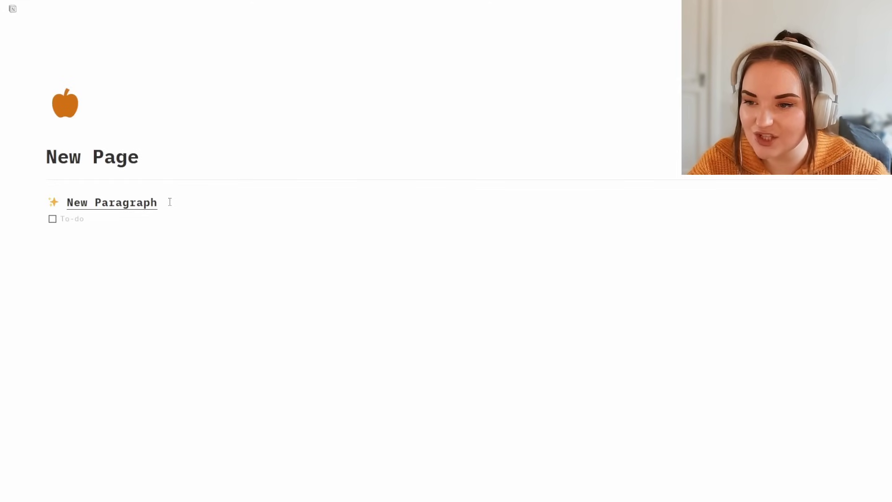
{"action": "key", "text": "BackSpace"}
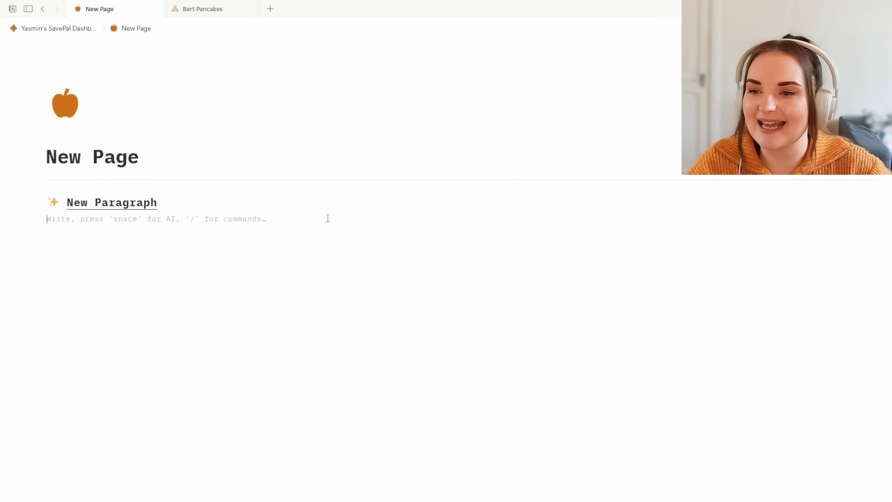
Step: Return to the SavePal dashboard and look over its page directory and Save tracker gallery
{"action": "left_click", "coordinate": [70, 29]}
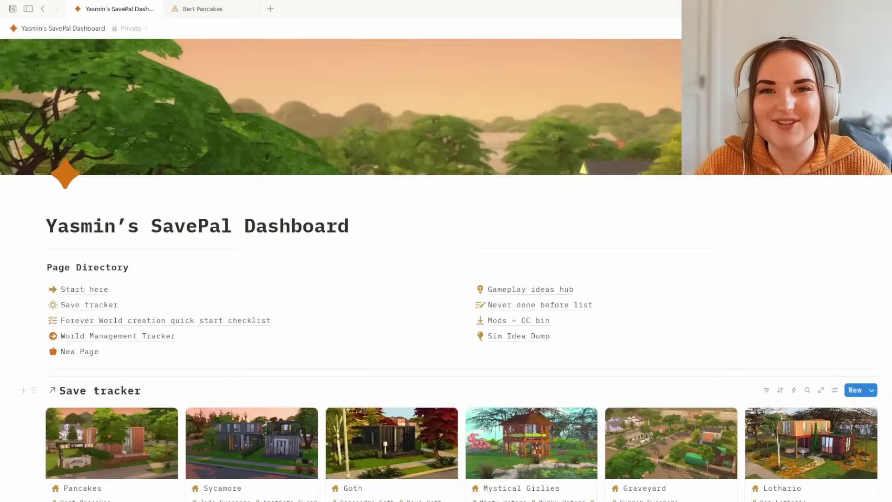
{"action": "scroll", "coordinate": [674, 275], "scroll_direction": "down", "scroll_amount": 2}
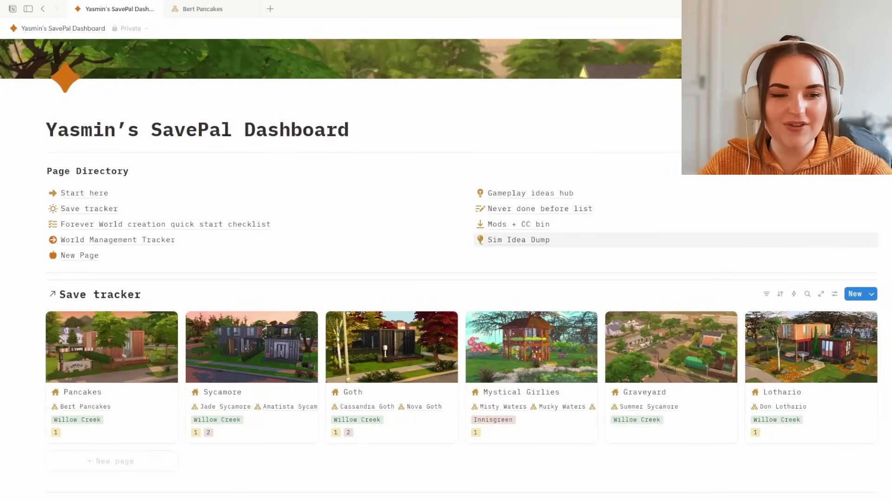
{"action": "scroll", "coordinate": [674, 275], "scroll_direction": "up", "scroll_amount": 1}
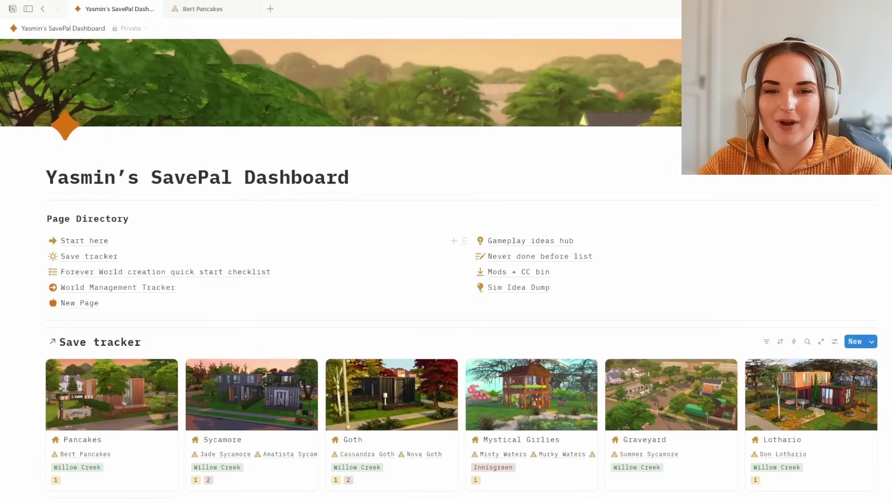
{"action": "scroll", "coordinate": [439, 270], "scroll_direction": "down", "scroll_amount": 1}
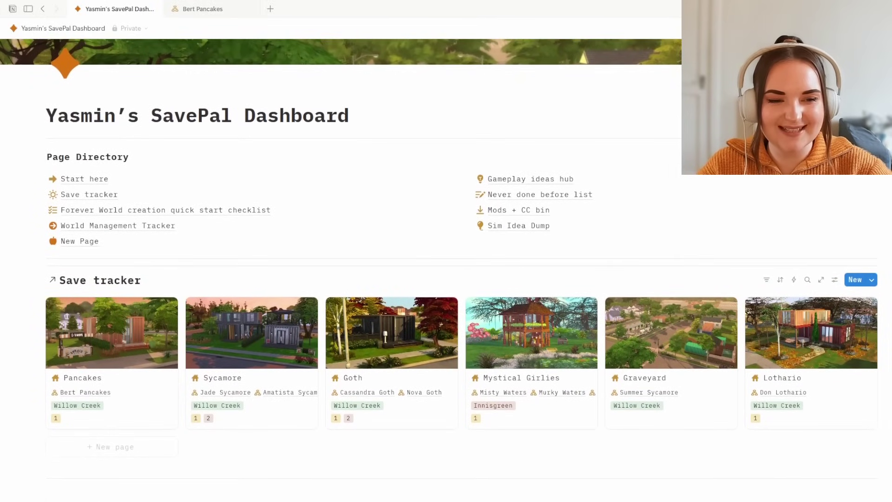
{"action": "scroll", "coordinate": [827, 361], "scroll_direction": "down", "scroll_amount": 1}
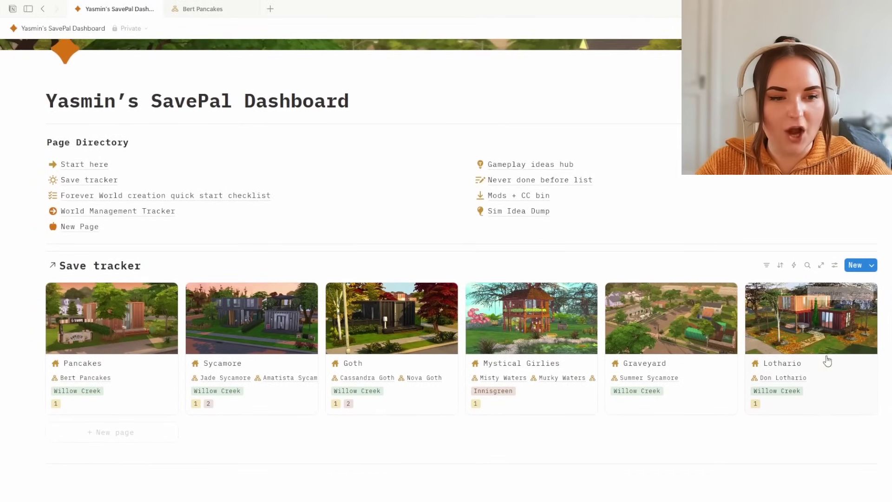
Step: Open the Lothario household page from the Save tracker, view its properties, notes and goals sections, and close it
{"action": "left_click", "coordinate": [810, 349]}
{"action": "scroll", "coordinate": [653, 193], "scroll_direction": "down", "scroll_amount": 3}
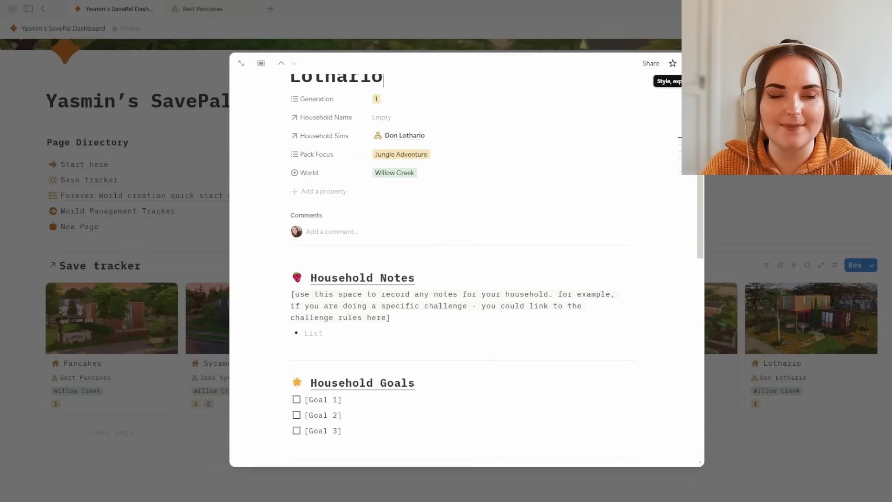
{"action": "left_click", "coordinate": [753, 89]}
Step: View the Save tracker's template list and the options for the Sim Template, and close both without changing anything
{"action": "left_click", "coordinate": [873, 267]}
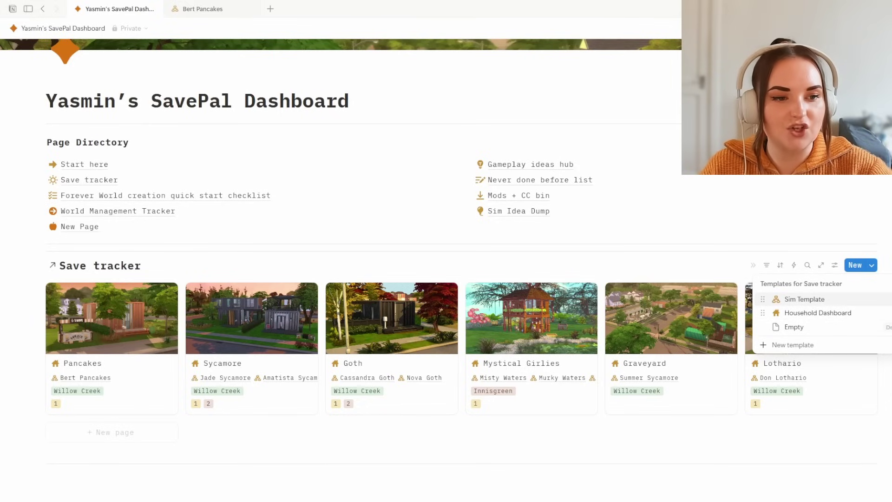
{"action": "left_click", "coordinate": [882, 299]}
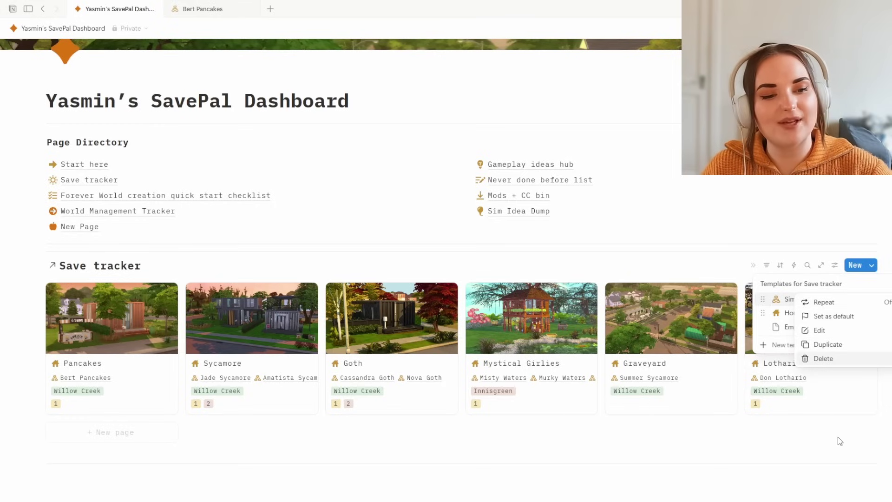
{"action": "key", "text": "Escape"}
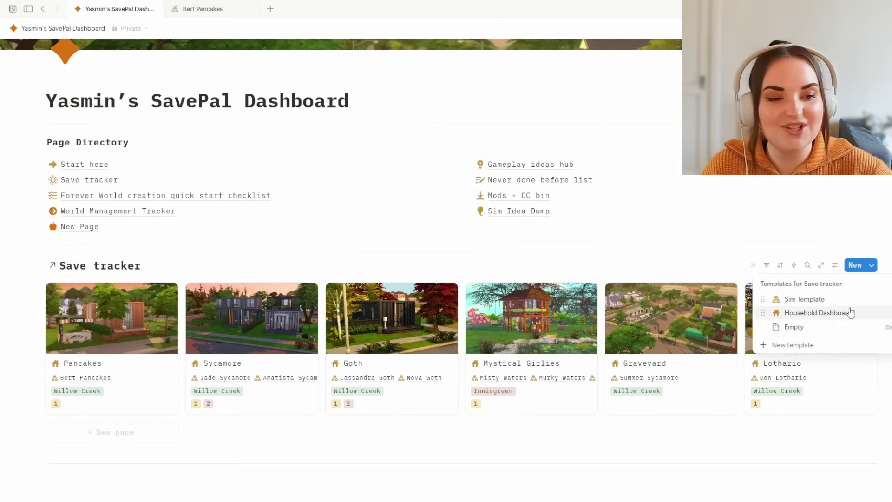
{"action": "key", "text": "Escape"}
{"action": "scroll", "coordinate": [862, 446], "scroll_direction": "down", "scroll_amount": 1}
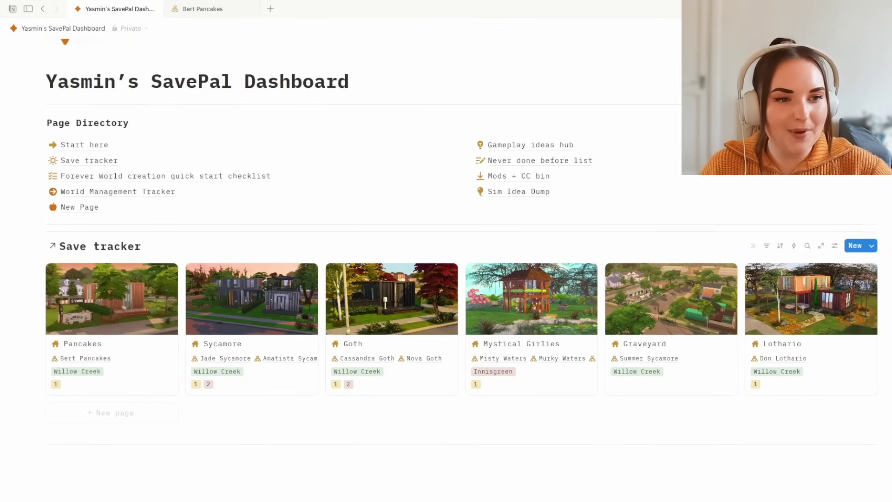
{"action": "scroll", "coordinate": [440, 267], "scroll_direction": "up", "scroll_amount": 2}
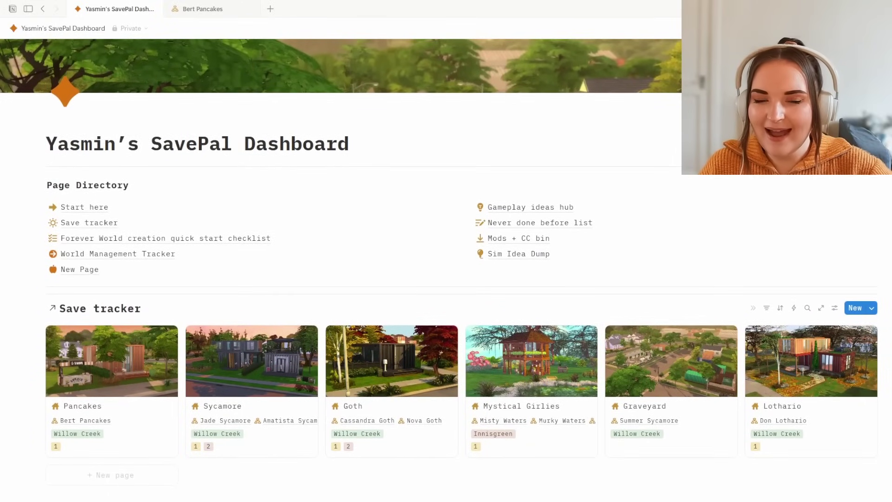